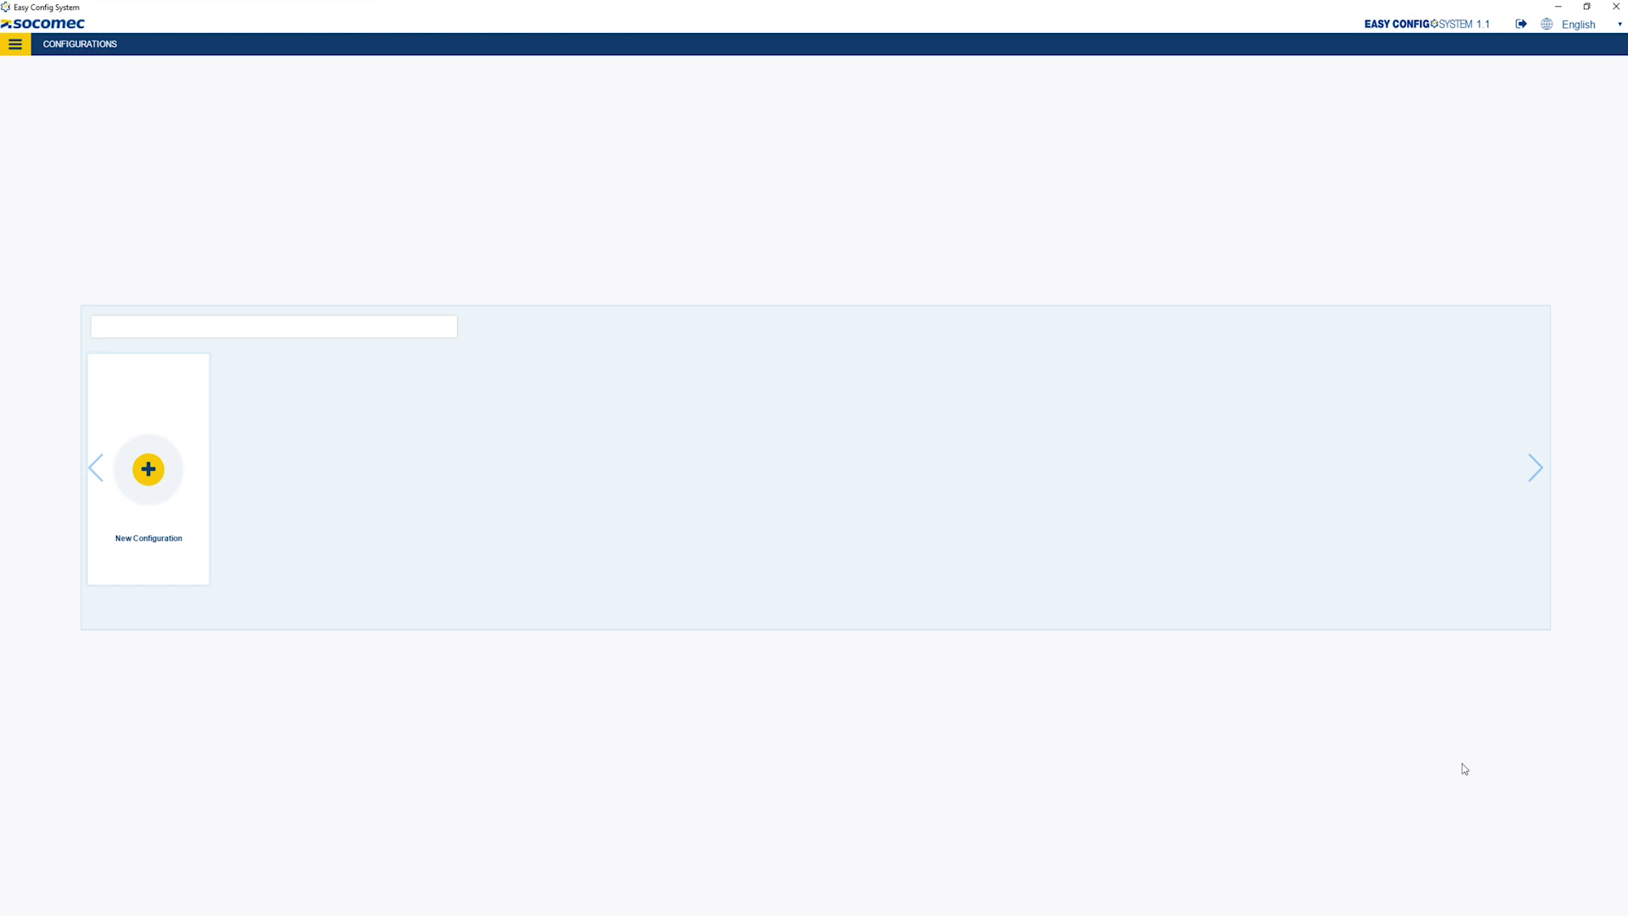
- Create a new configuration named 'Demo panel' with the first icon
left_click(146, 473)
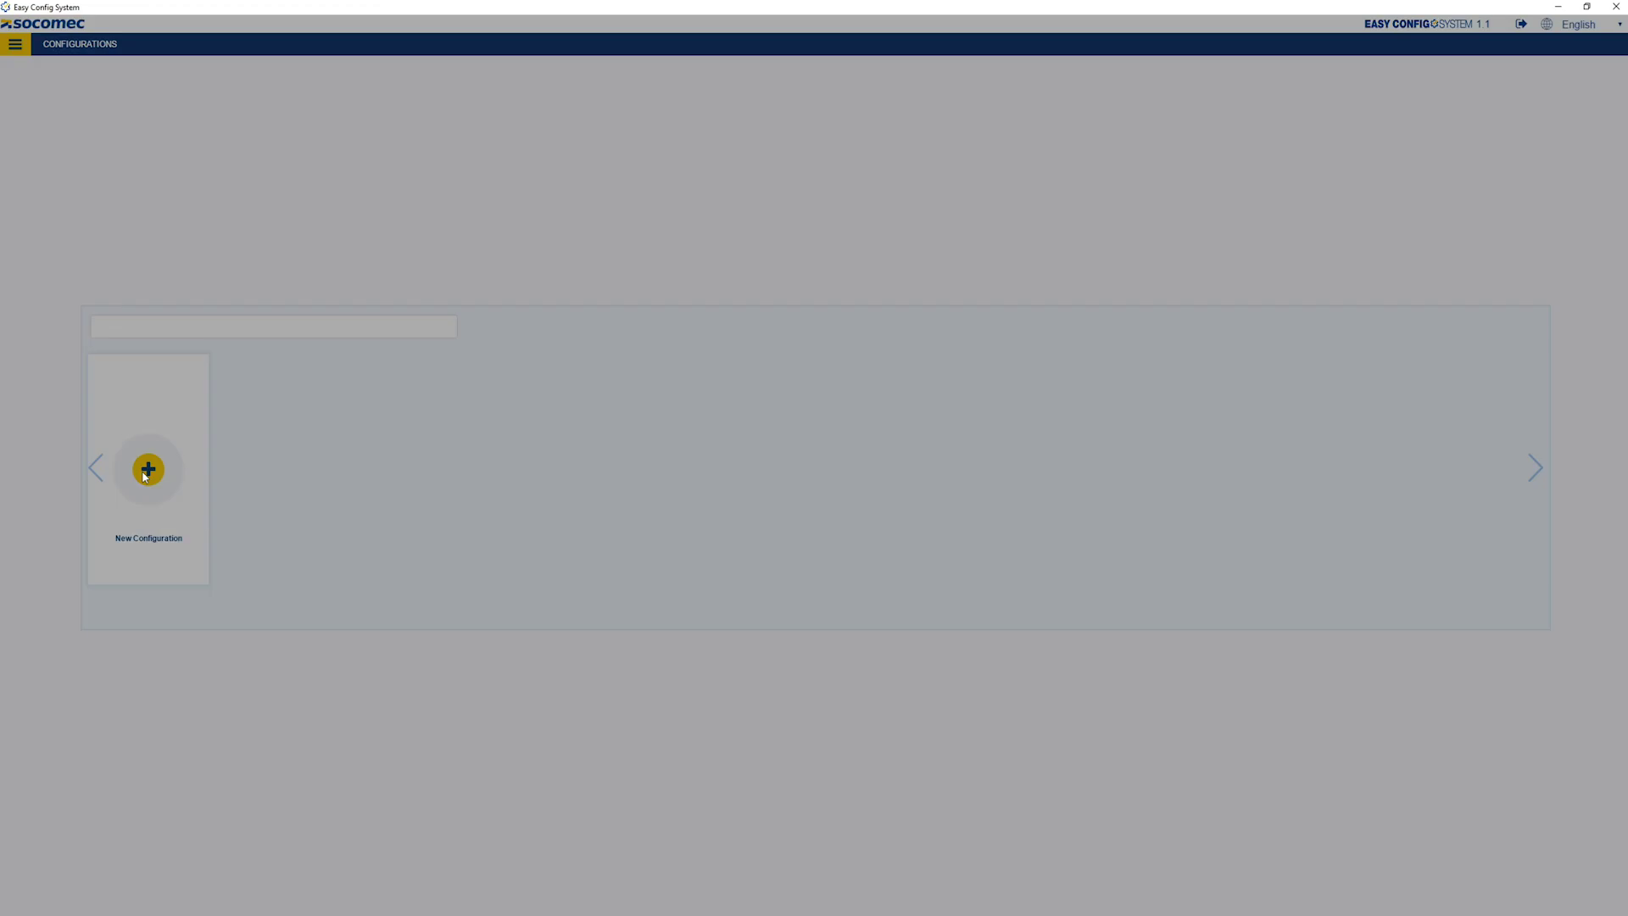
left_click(773, 237)
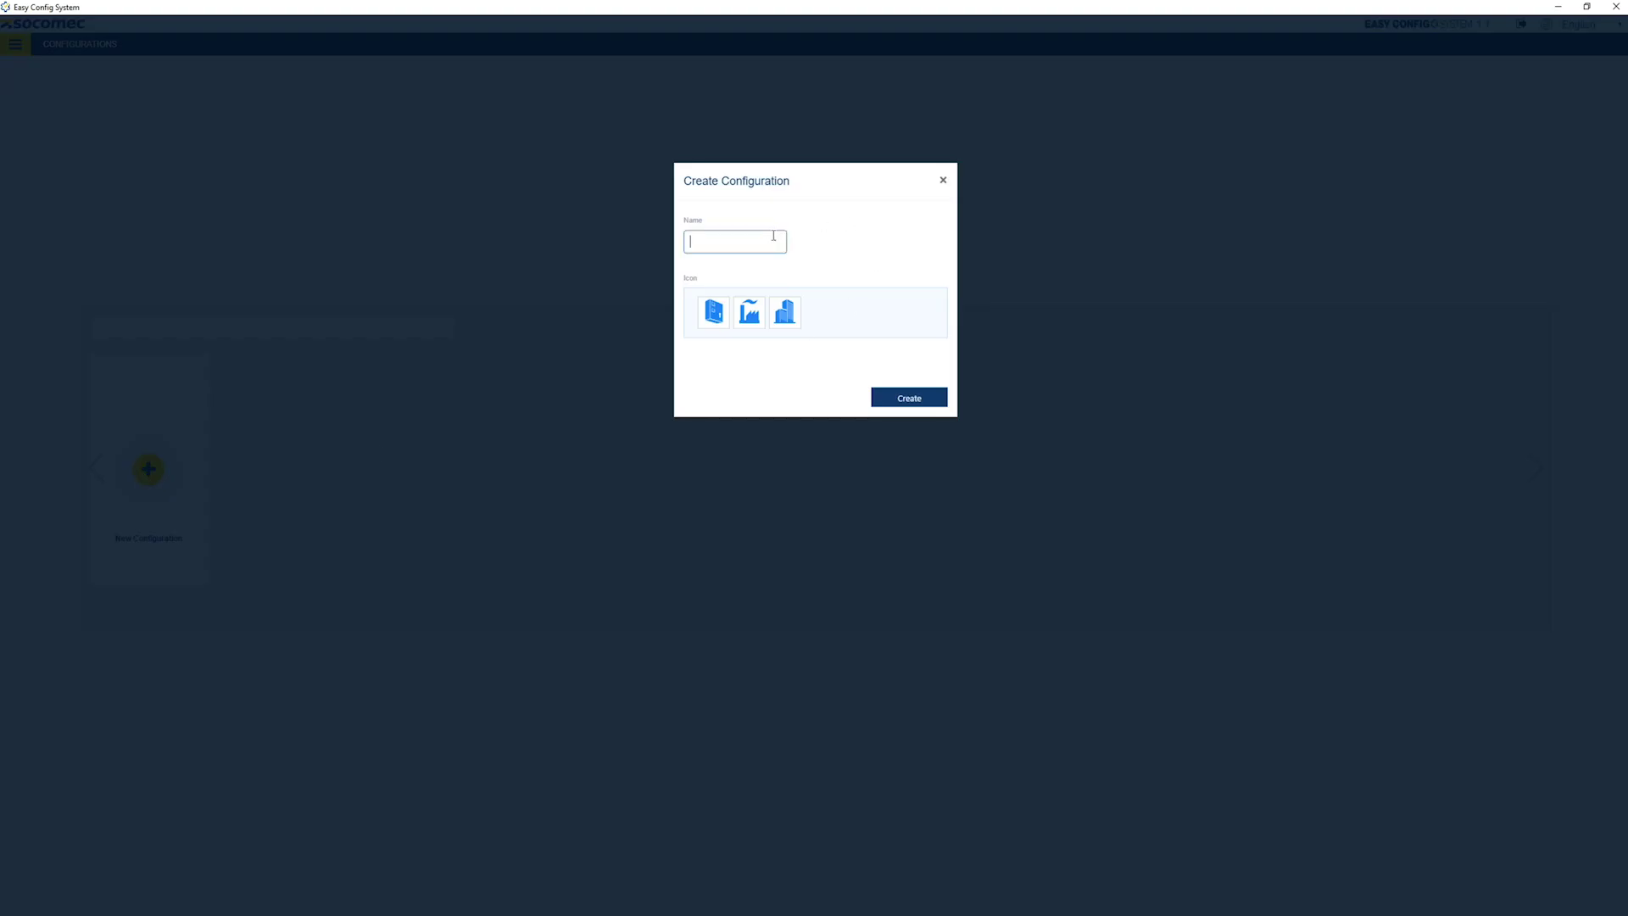
type("Demo panel")
left_click(720, 310)
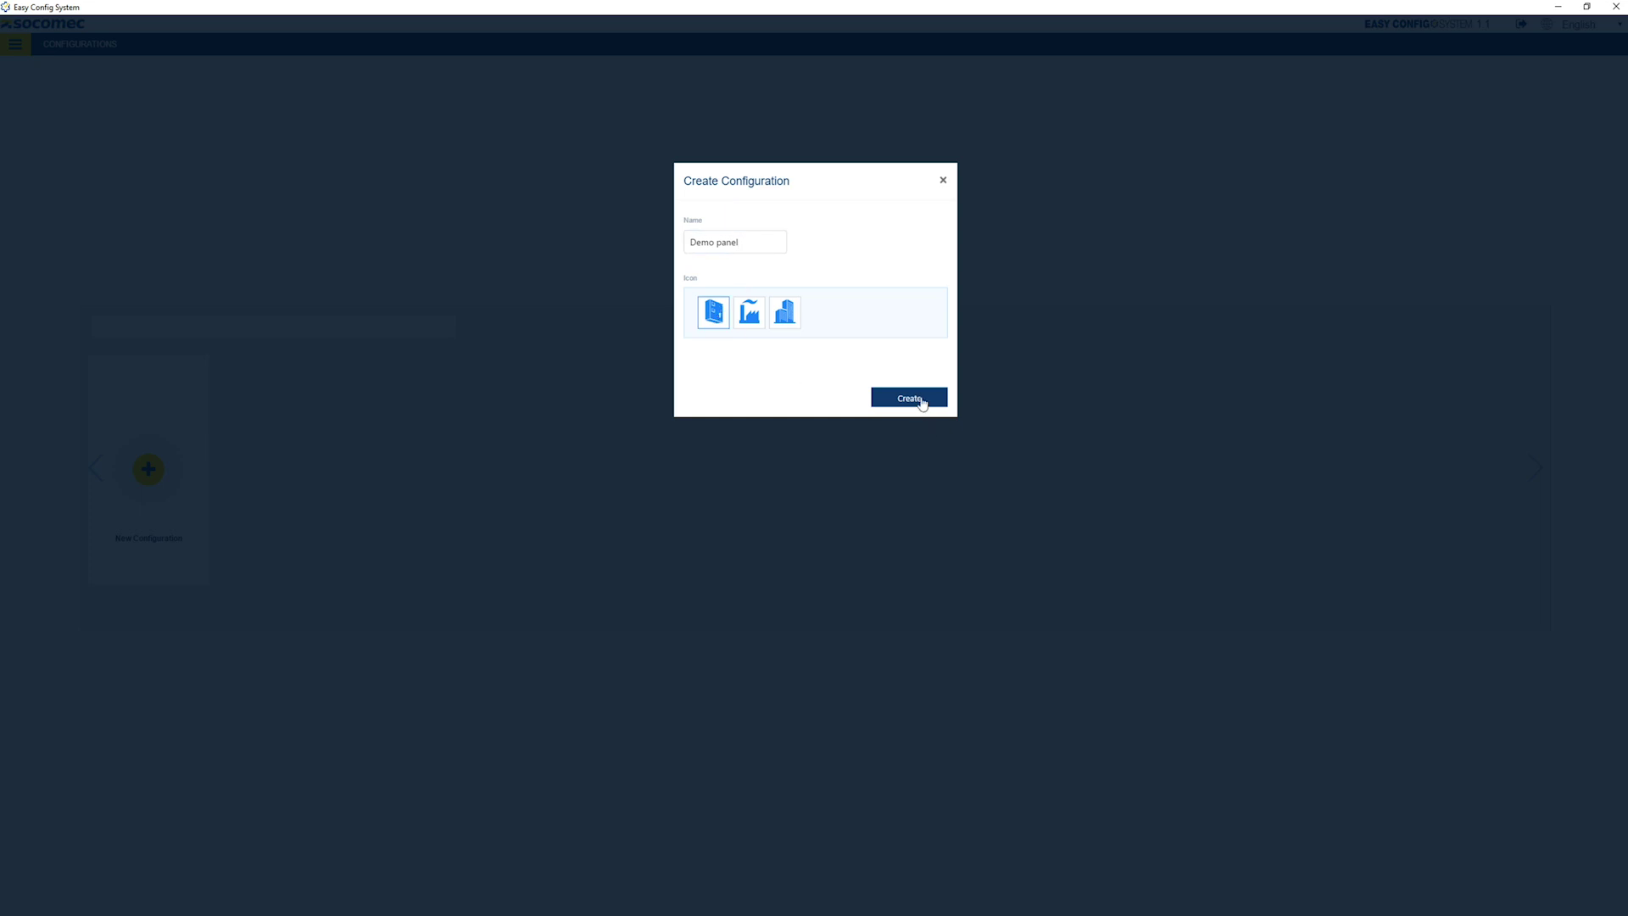
left_click(920, 398)
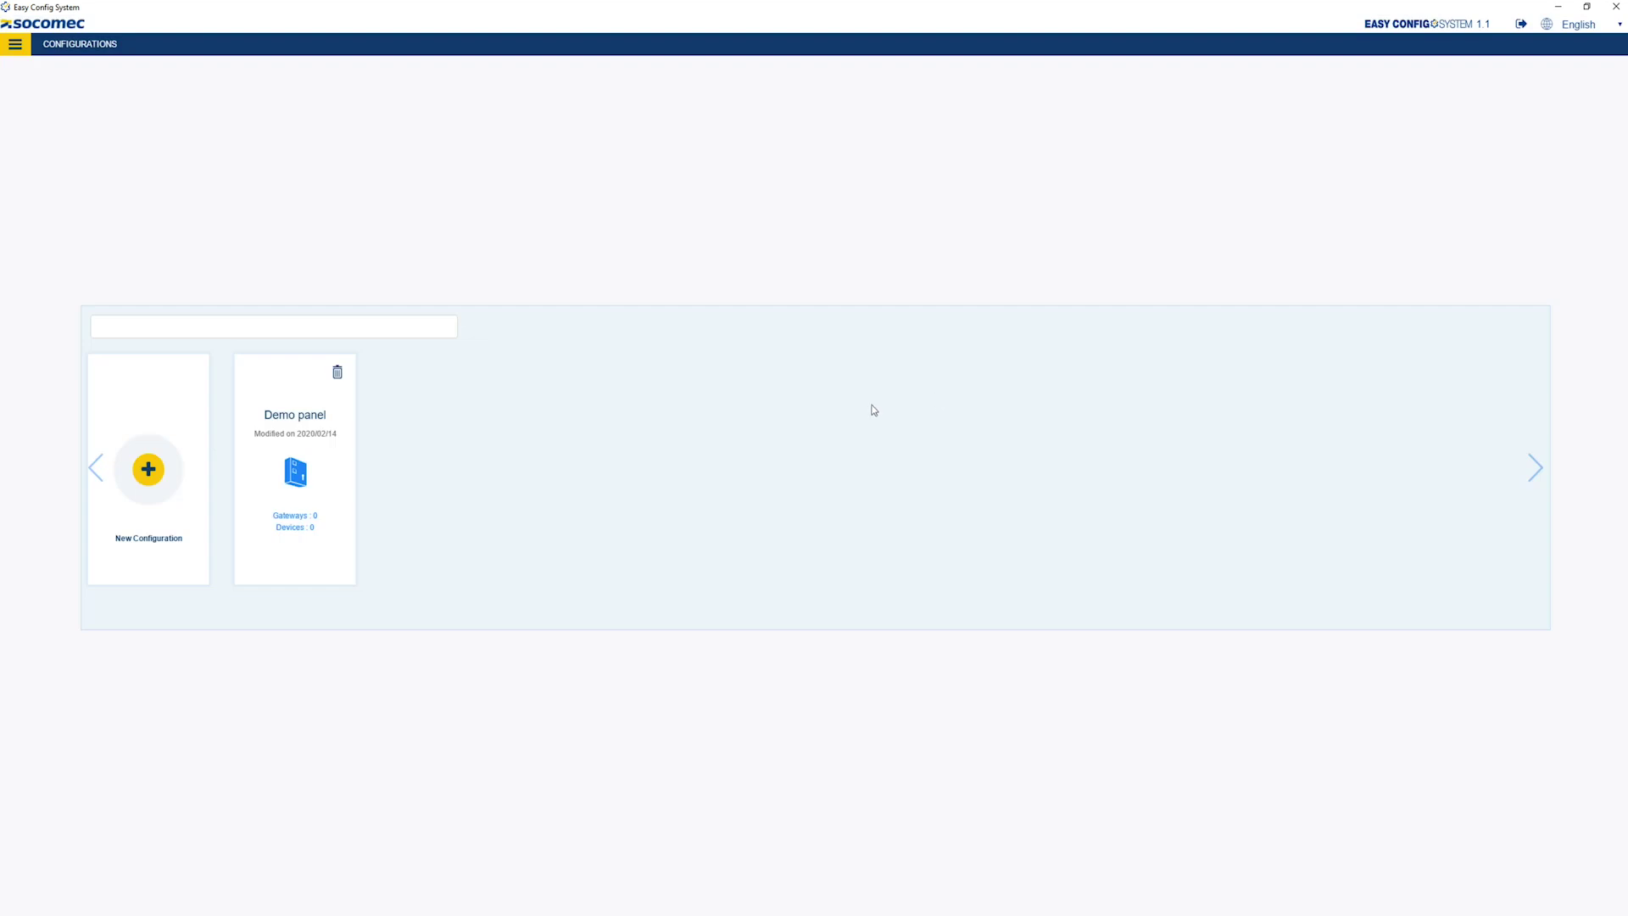
- Open the Demo panel configuration in USB Mode and show the products in real-time visualisation
left_click(312, 440)
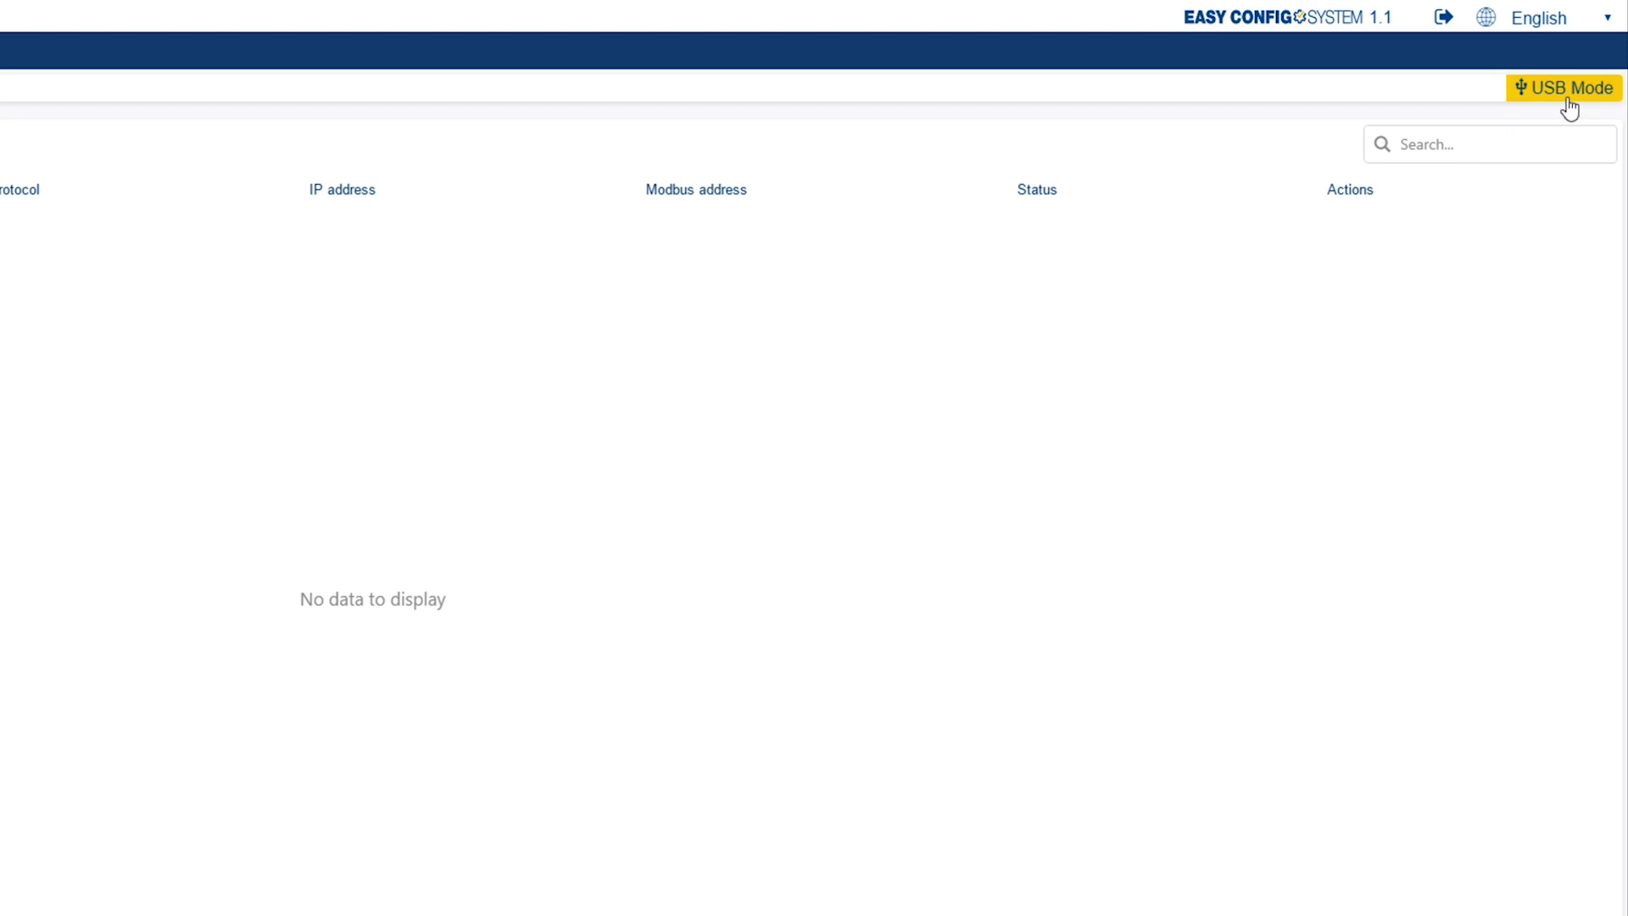
left_click(1567, 98)
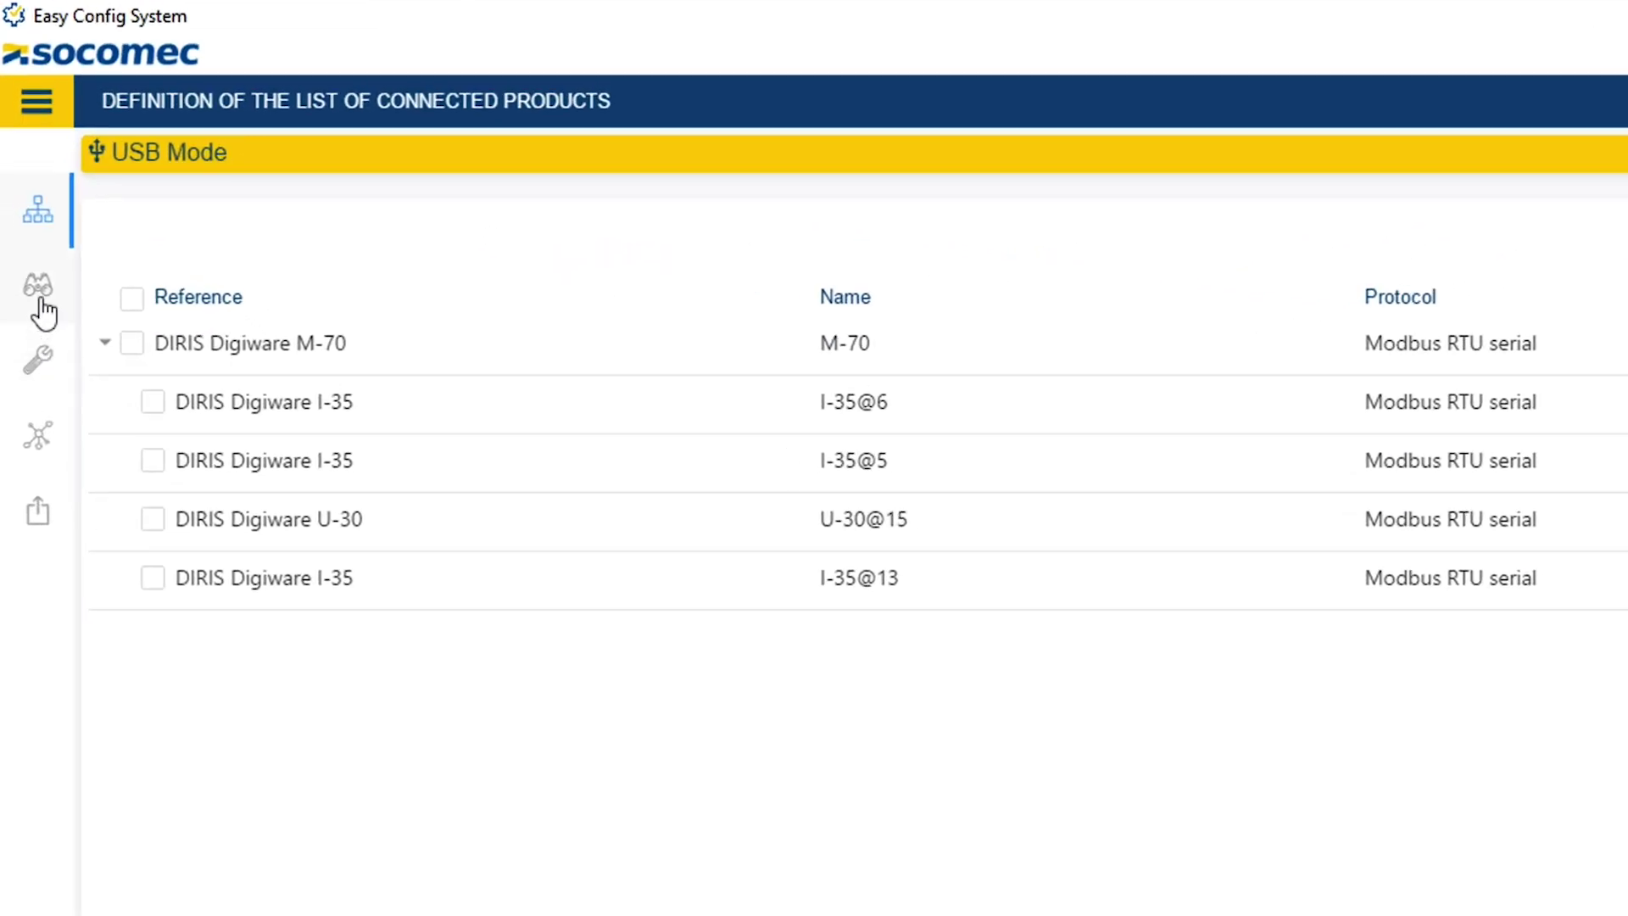
left_click(39, 310)
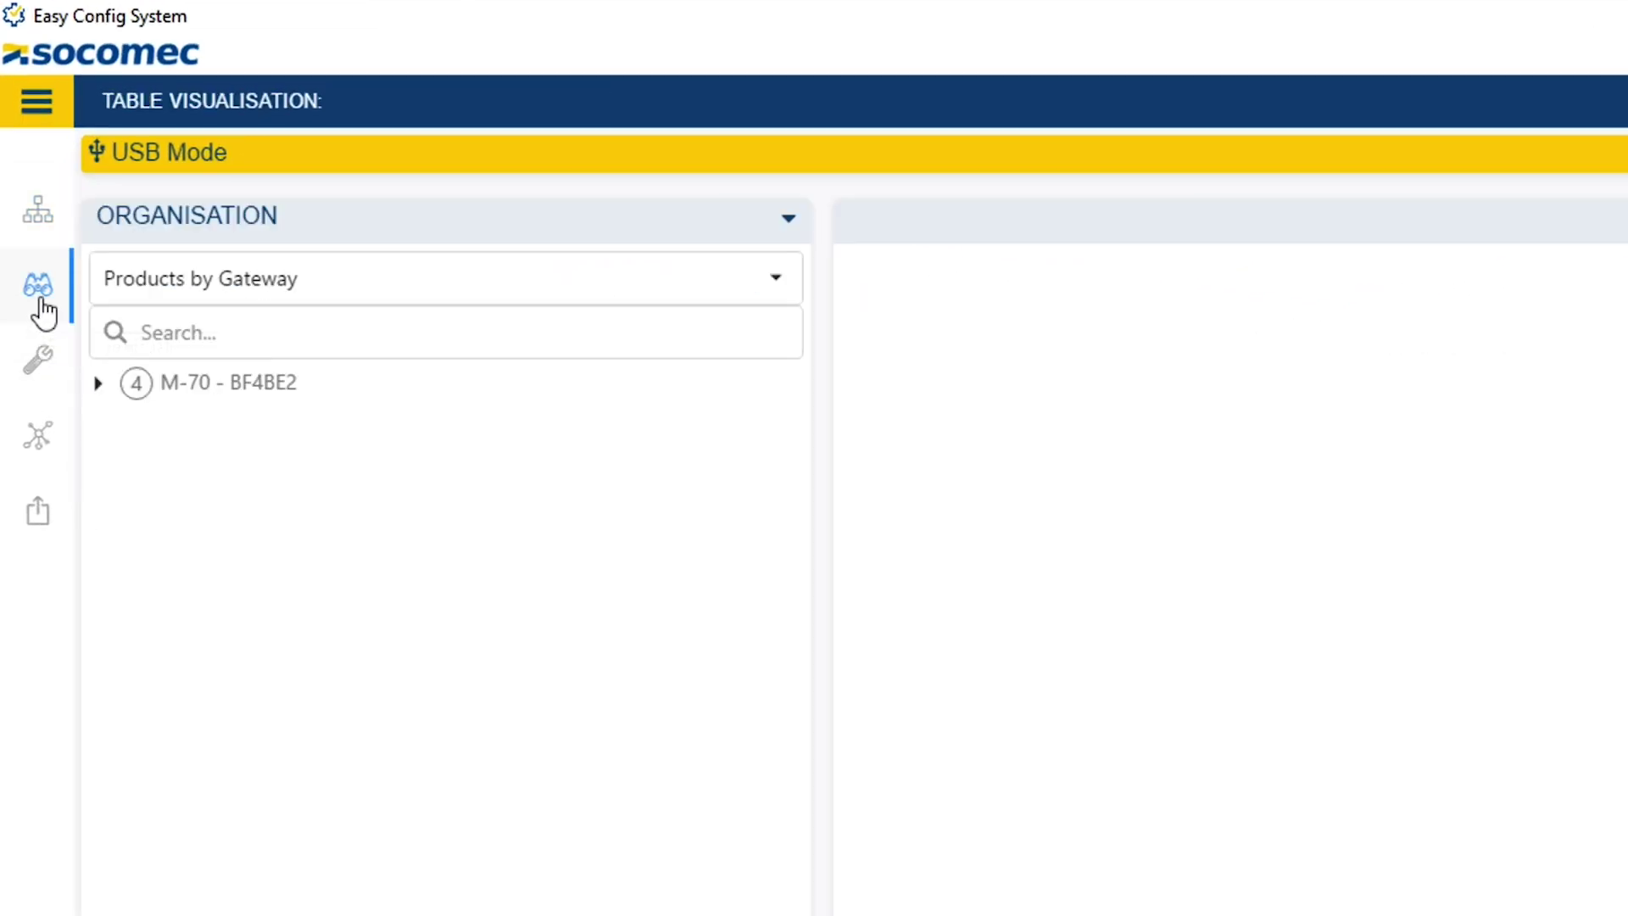
- Show the M-70 - BF4BE2 gateway details, then start and cancel modbus address entry
left_click(96, 387)
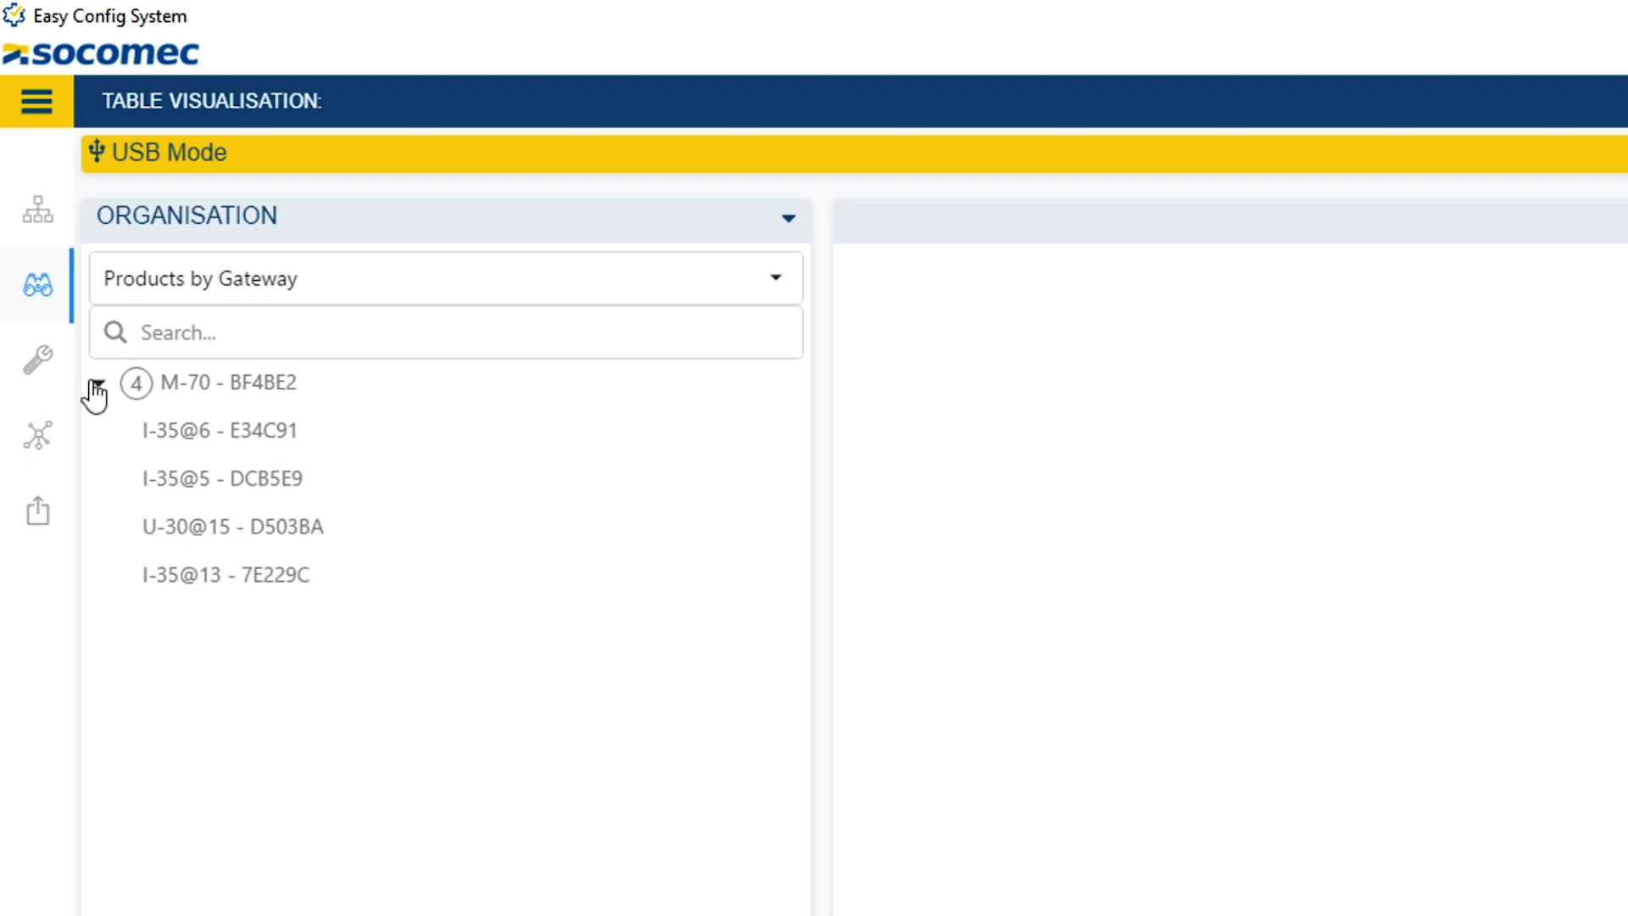
left_click(188, 392)
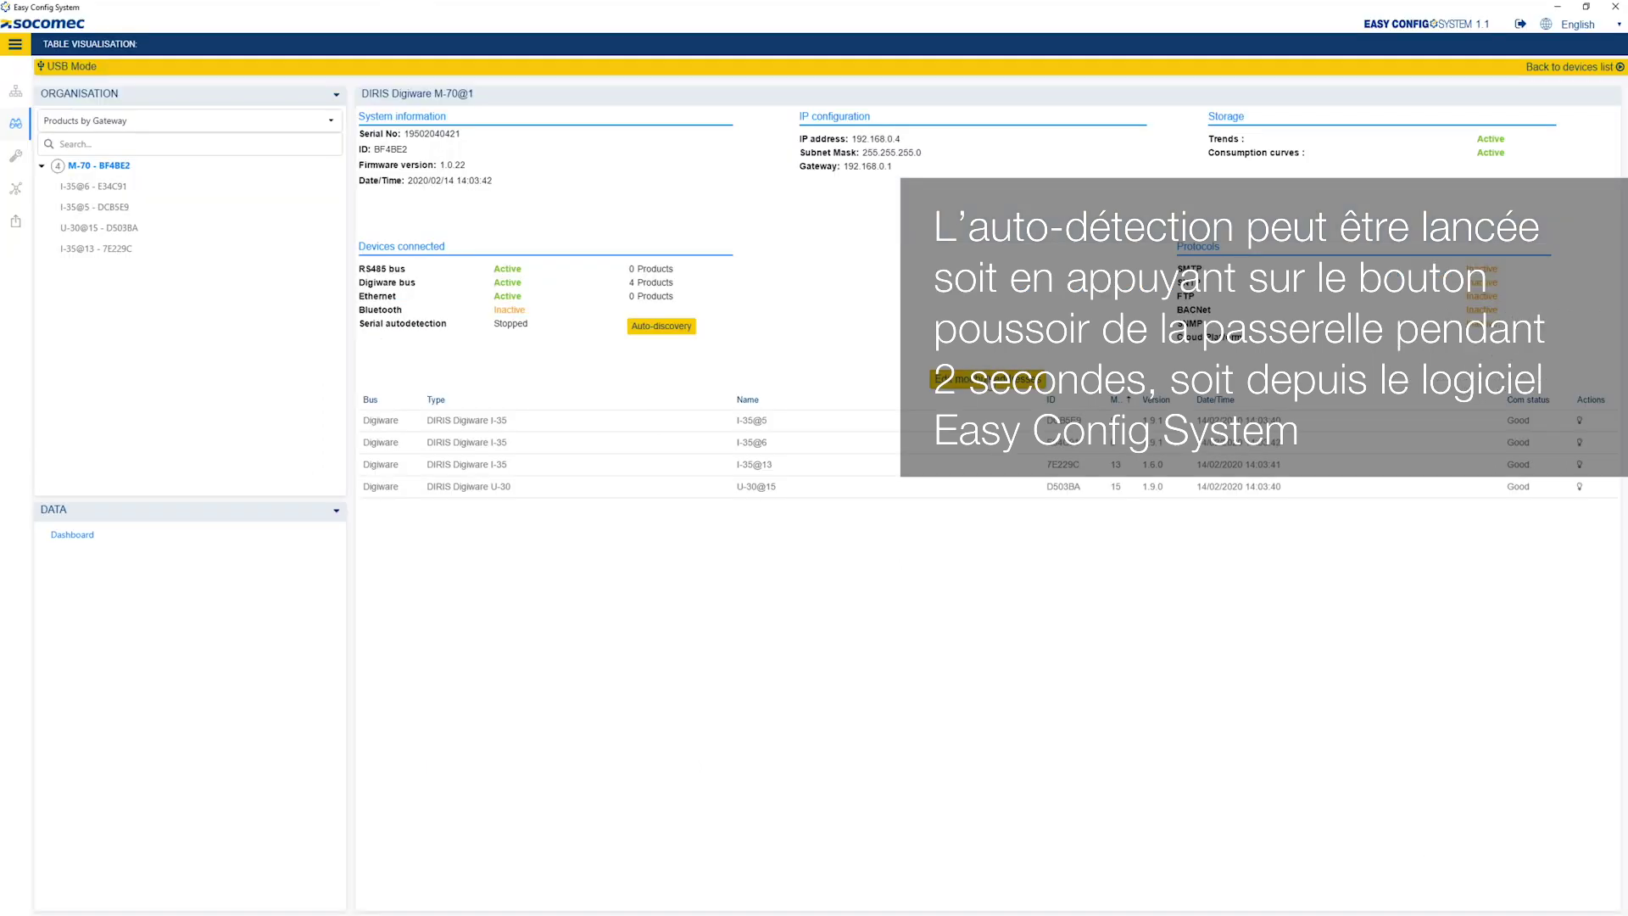
left_click(992, 379)
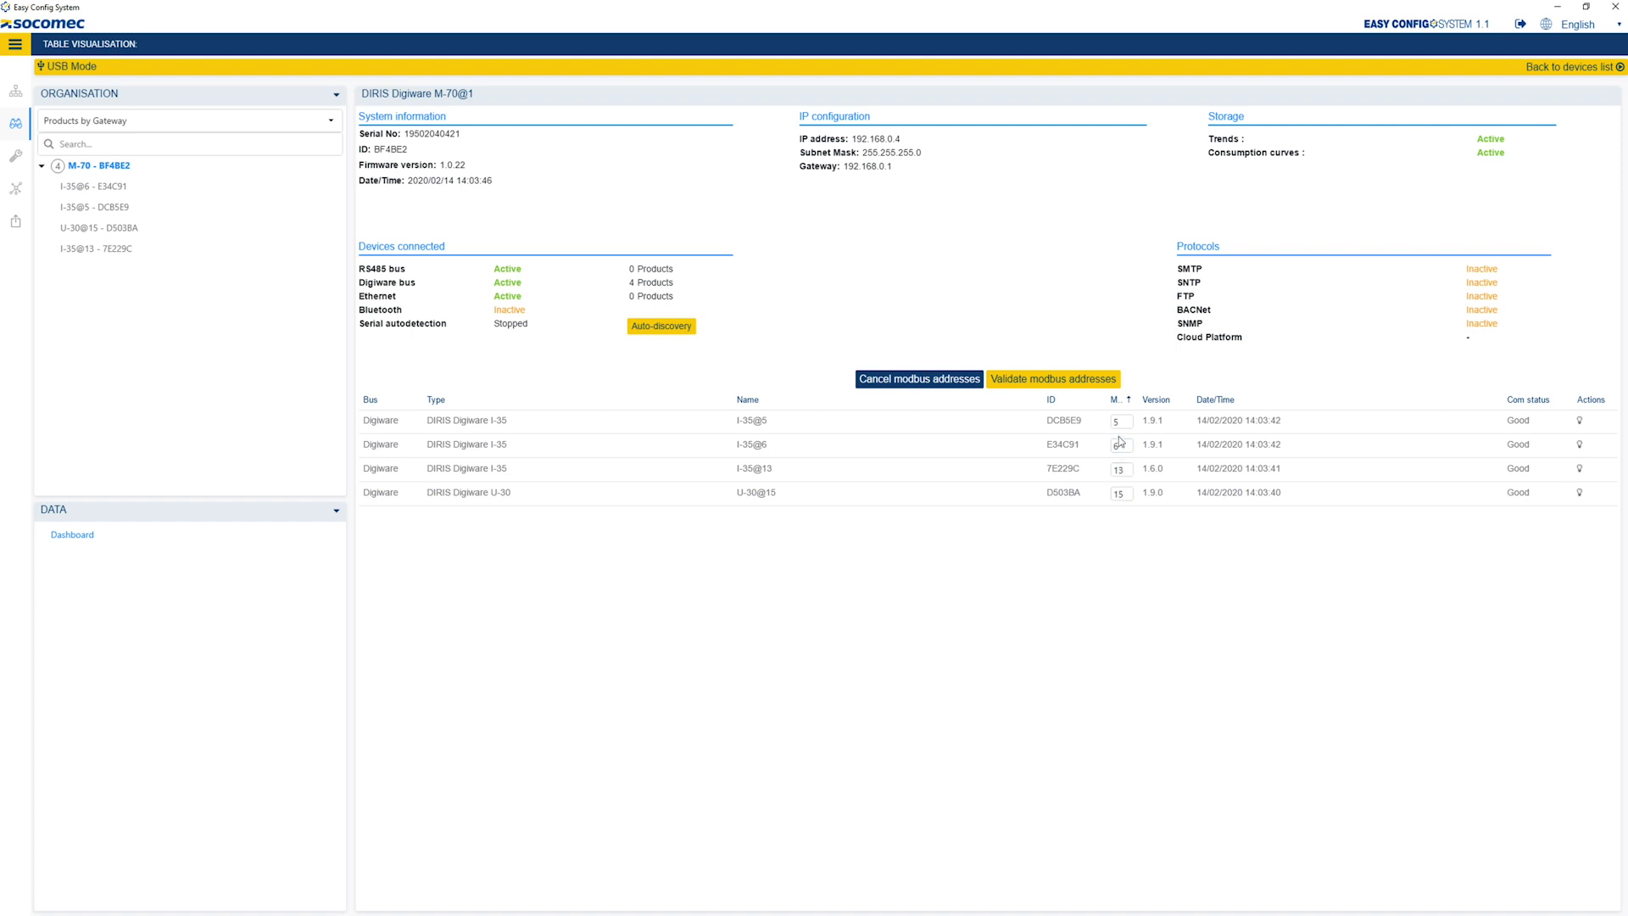
left_click(929, 387)
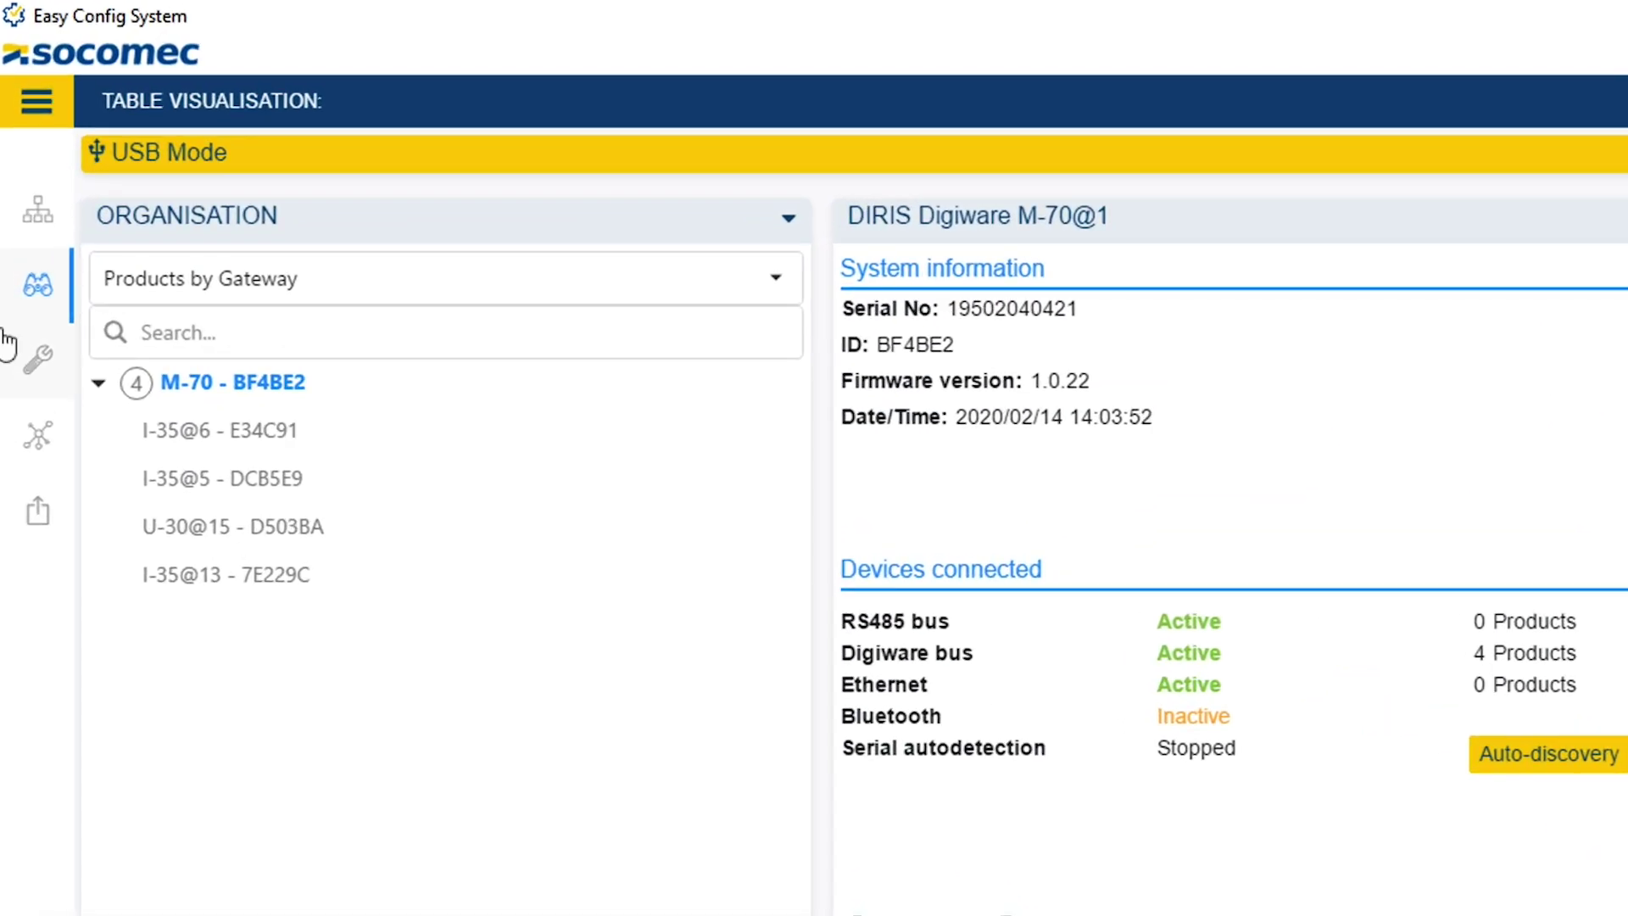
left_click(38, 365)
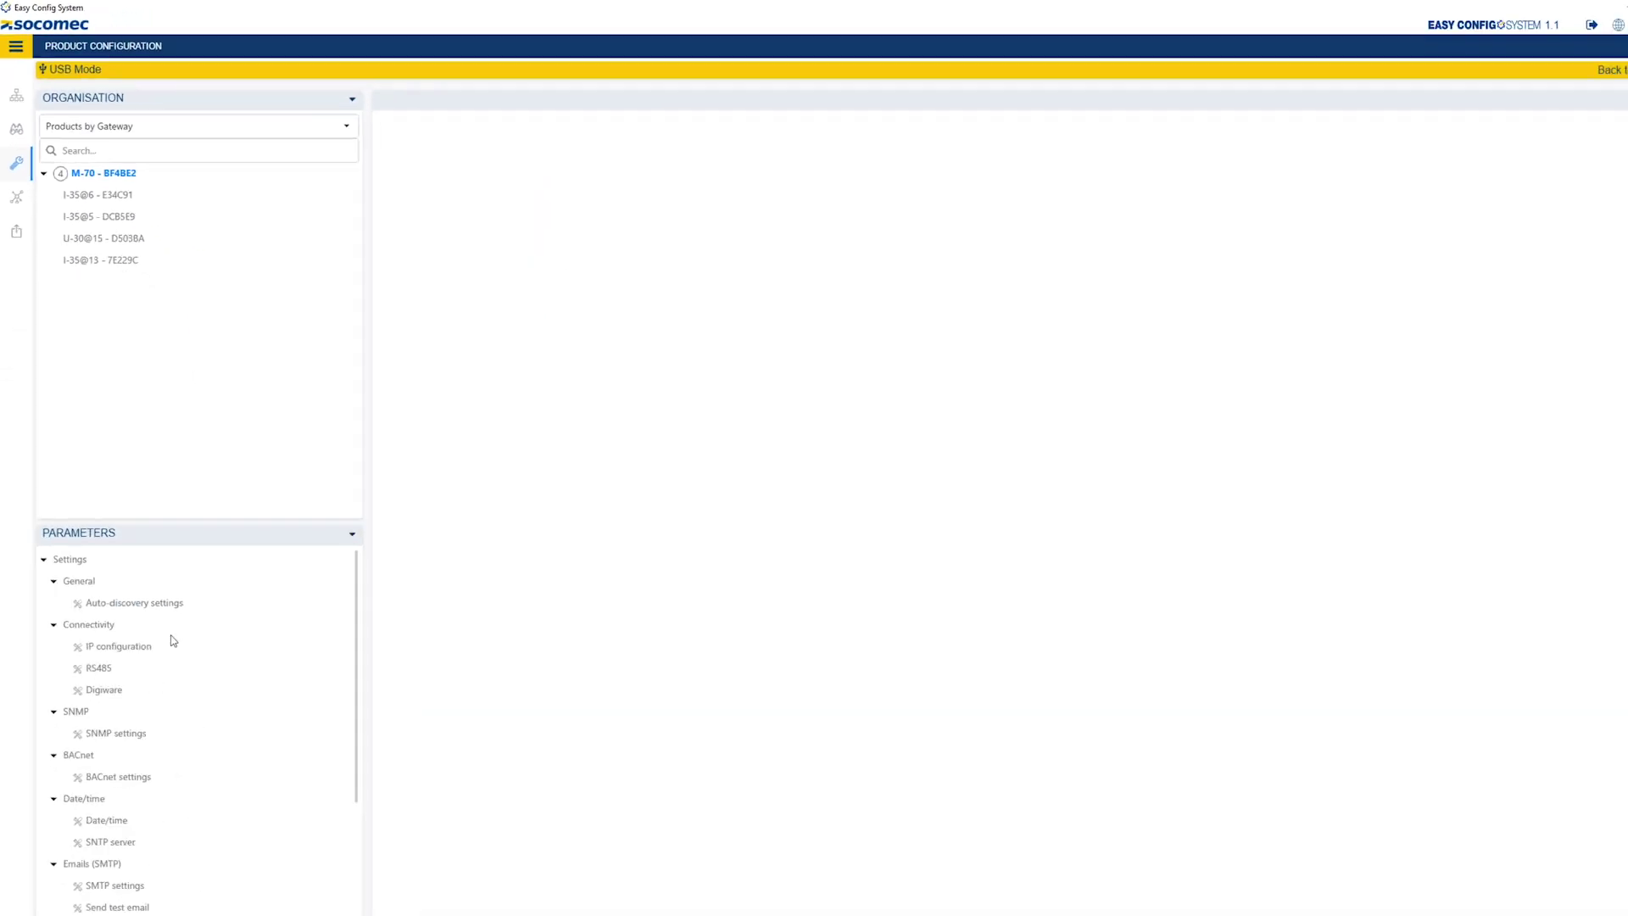
- Review the M-70's auto-discovery settings, leaving the method on Fast
left_click(163, 581)
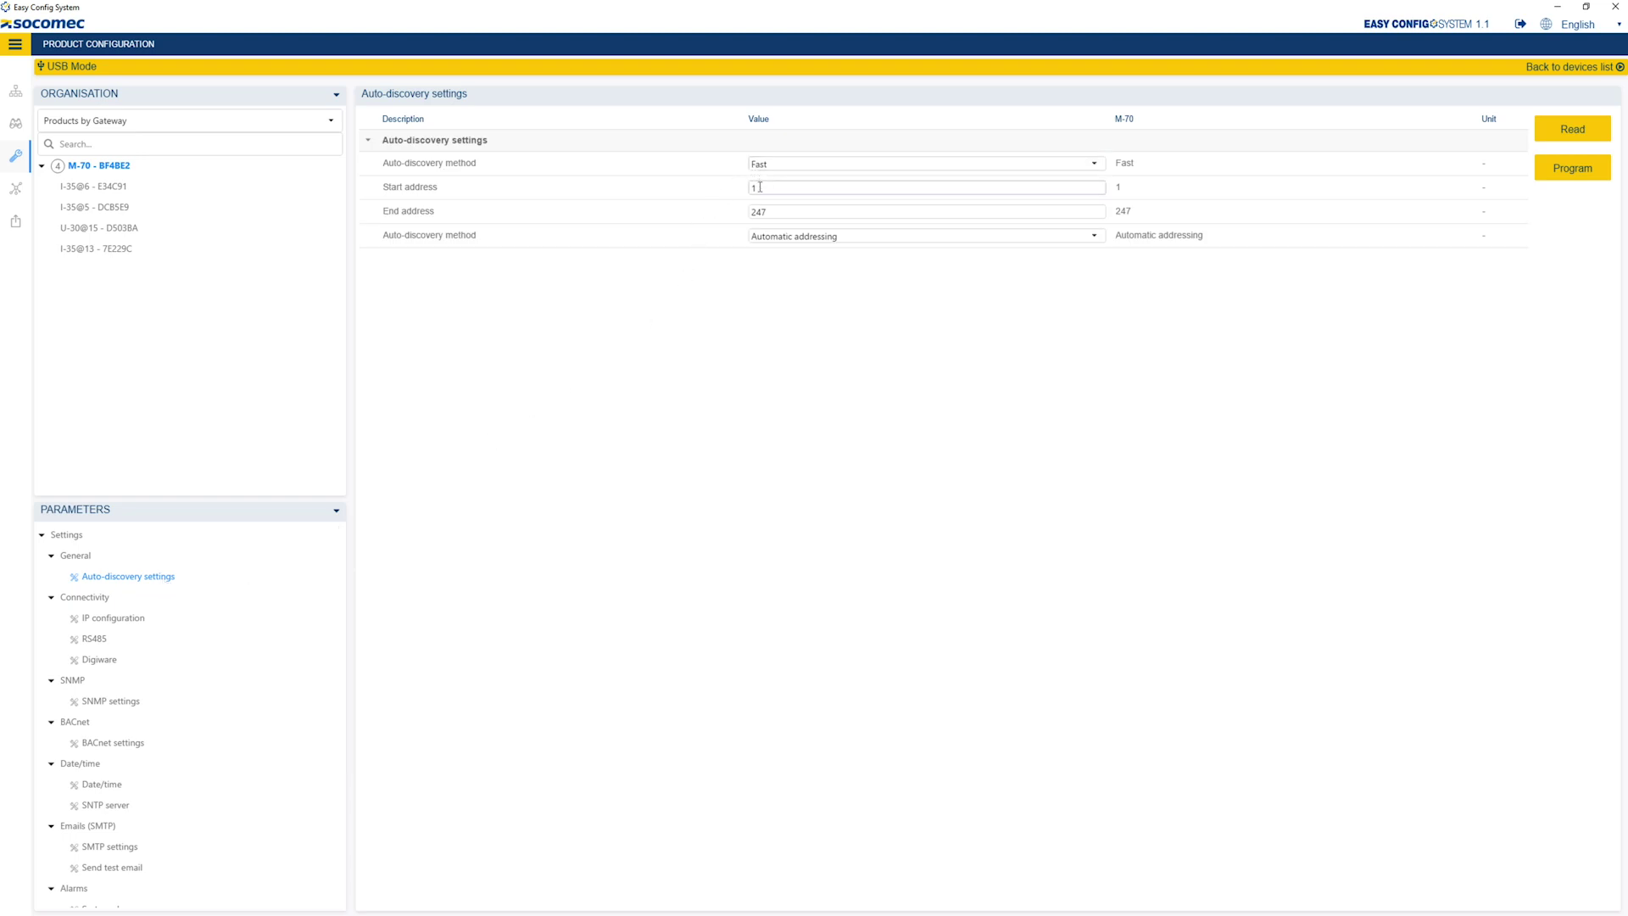
double_click(759, 237)
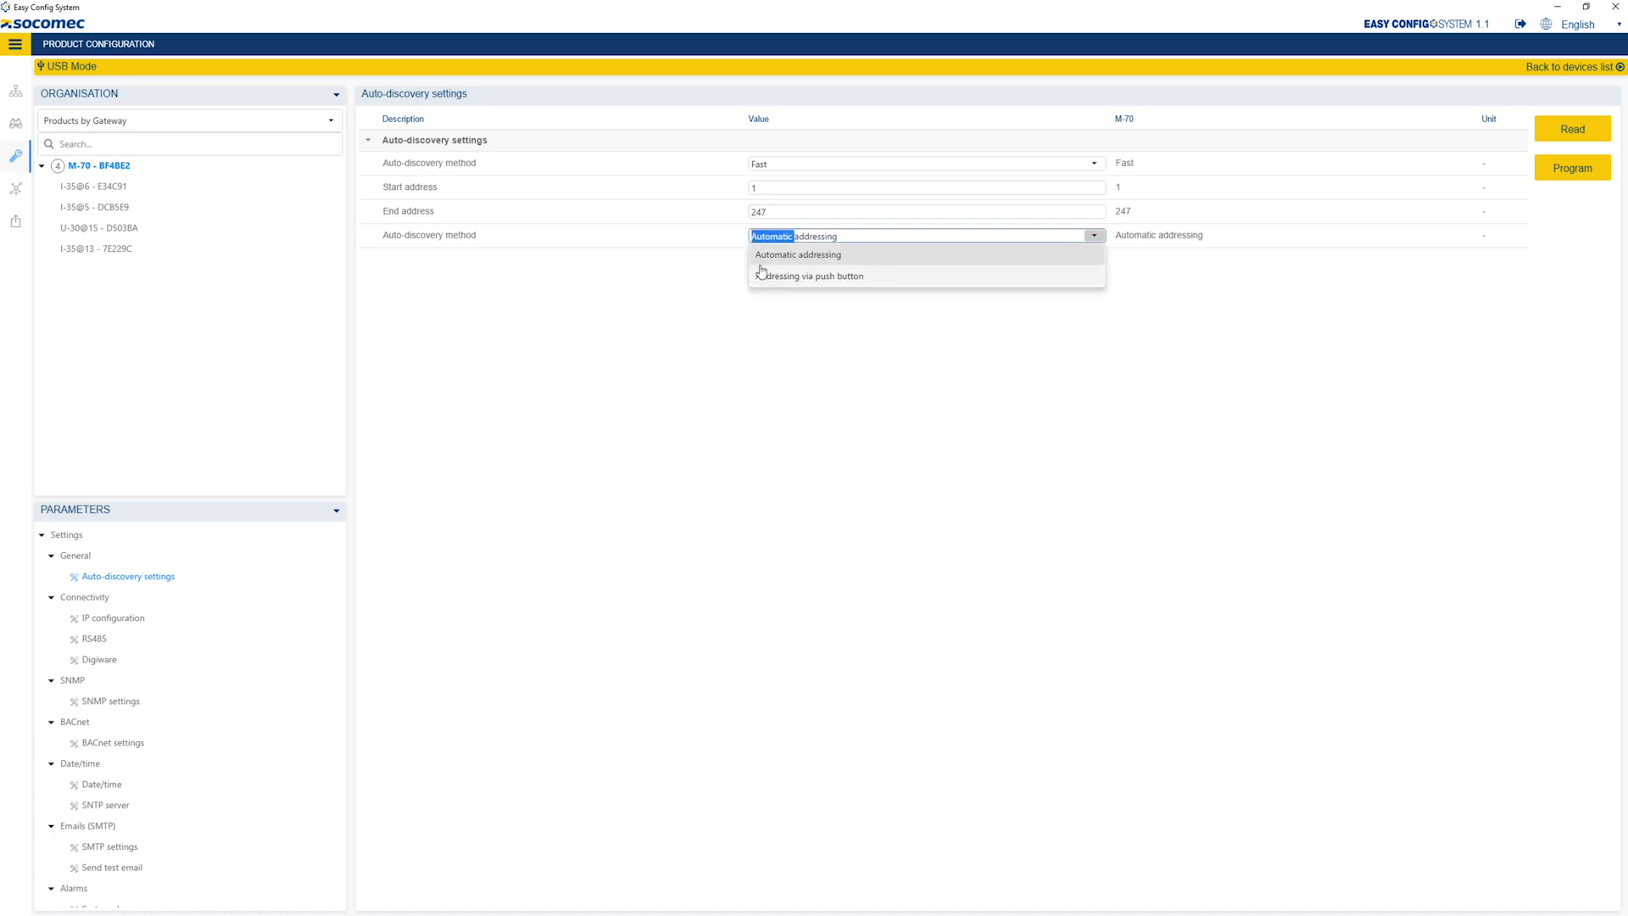
left_click(608, 317)
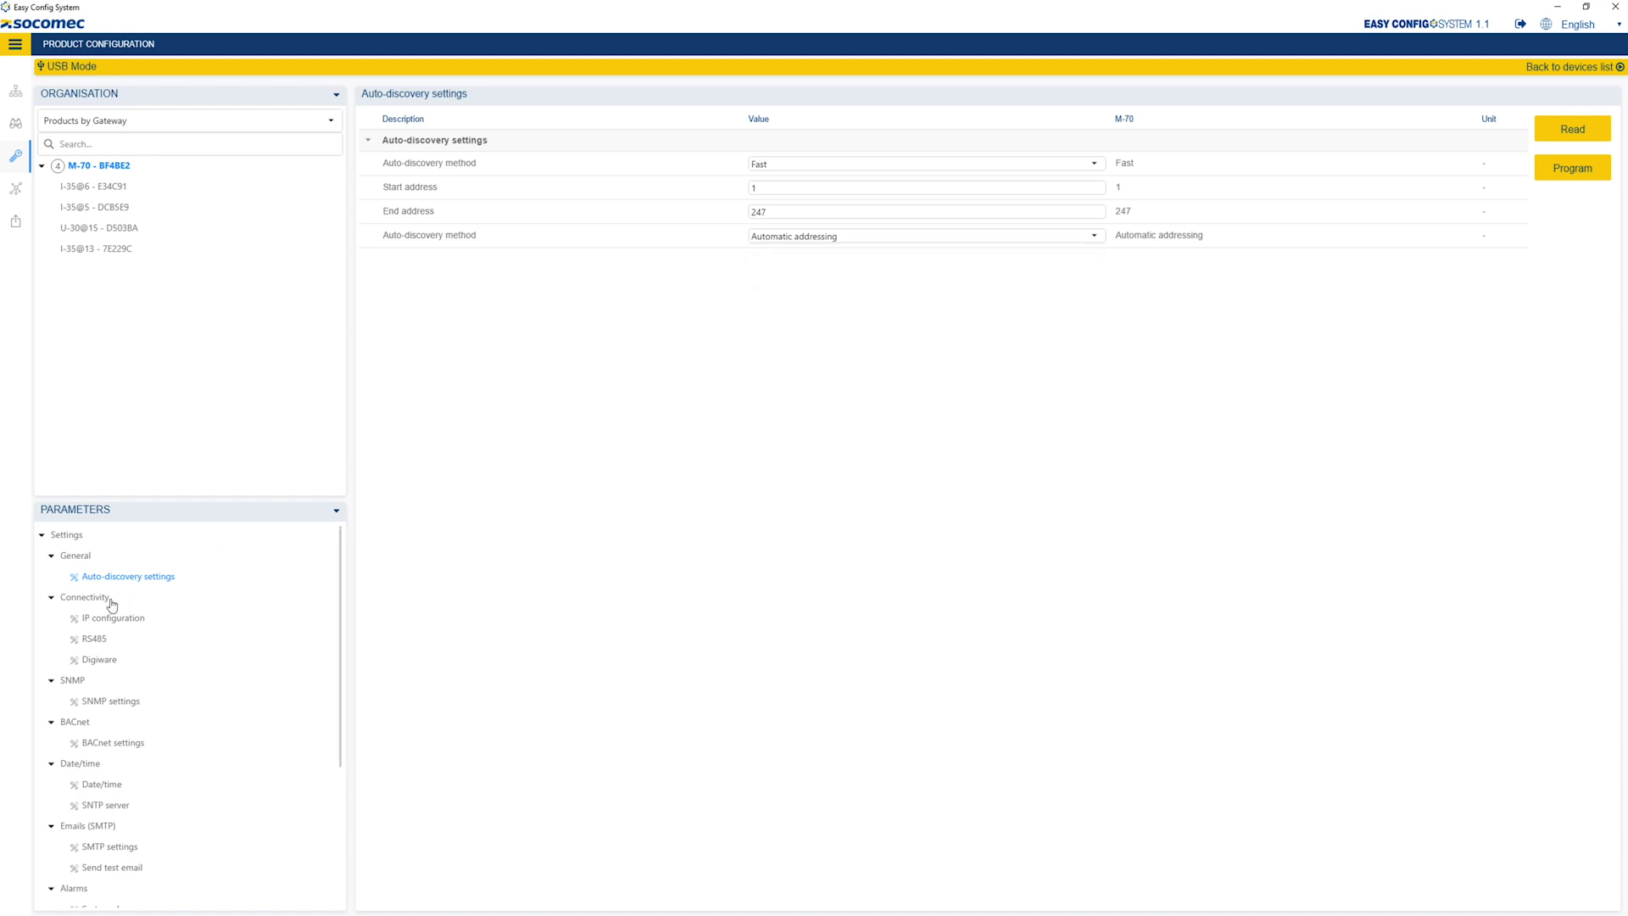
- Set the M-70's IP to 172.23.24.112, mask 255.255.0.0, gateway 172.23.13.1
left_click(95, 624)
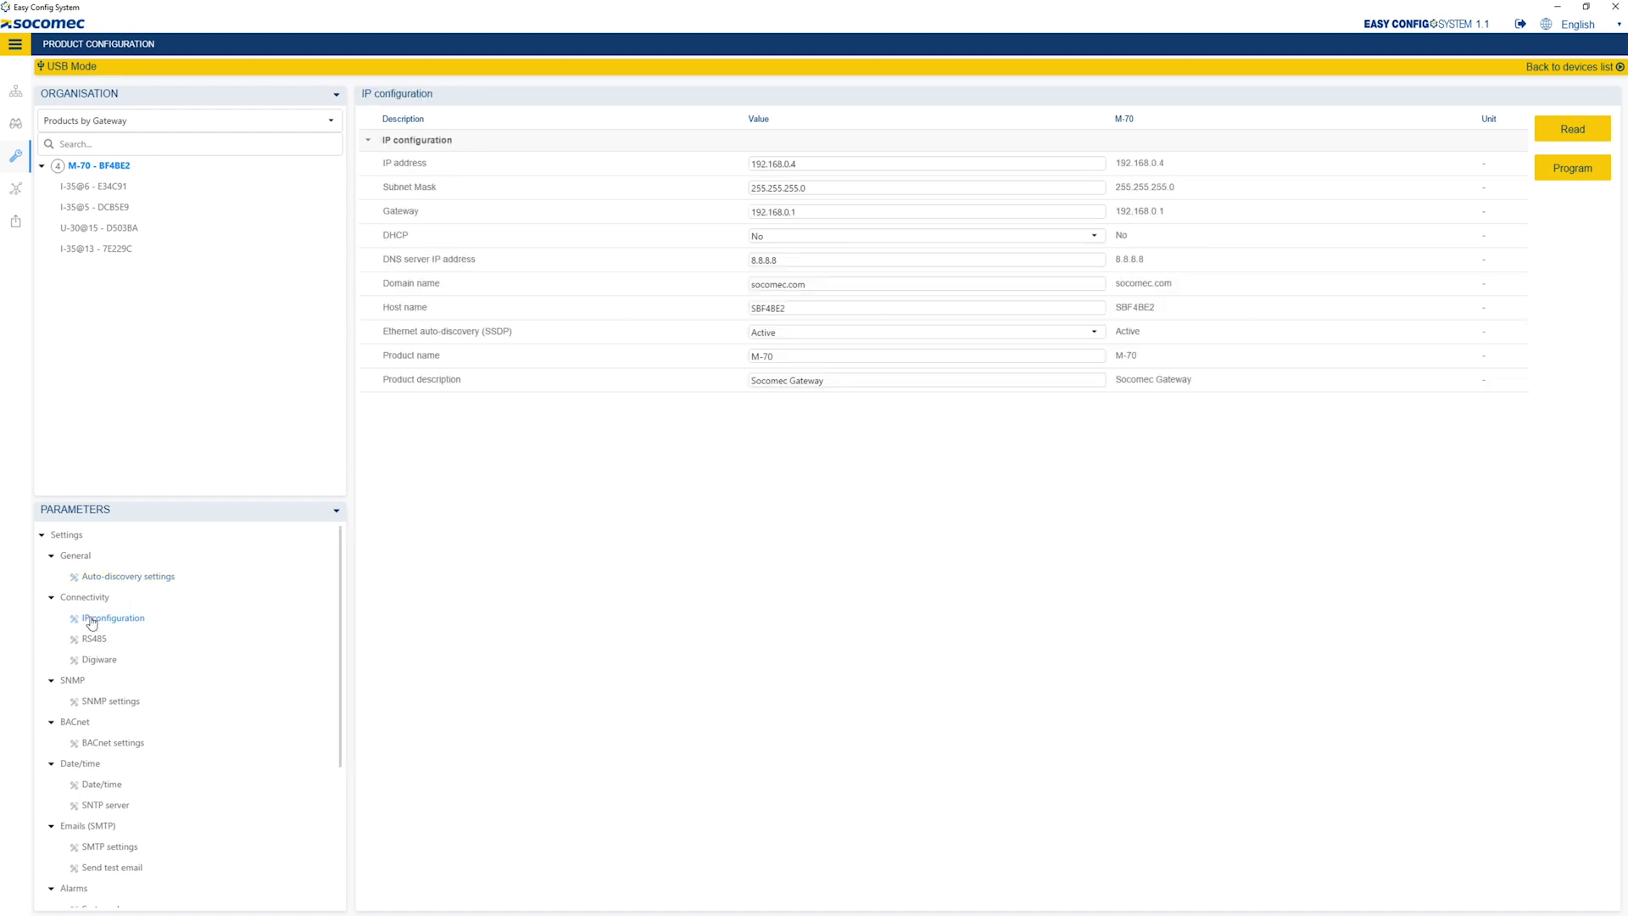
scroll(95, 624, "down", 1)
left_click_drag(805, 160, 751, 156)
type("172.23.24.112")
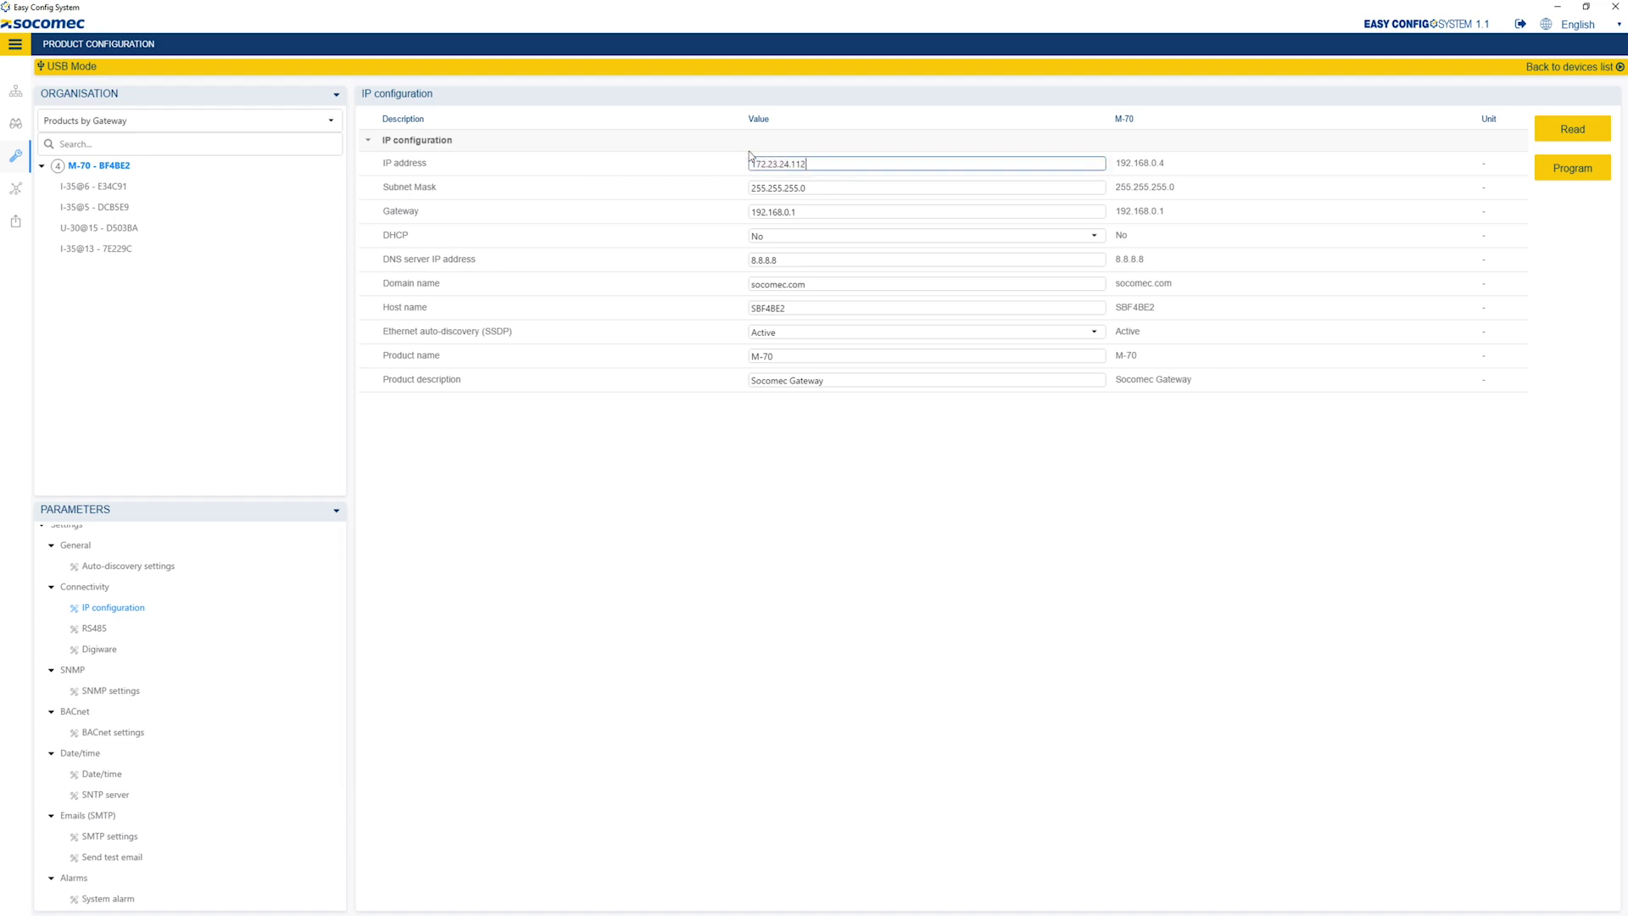
left_click_drag(807, 188, 751, 212)
key("BackSpace")
type("172.23.13")
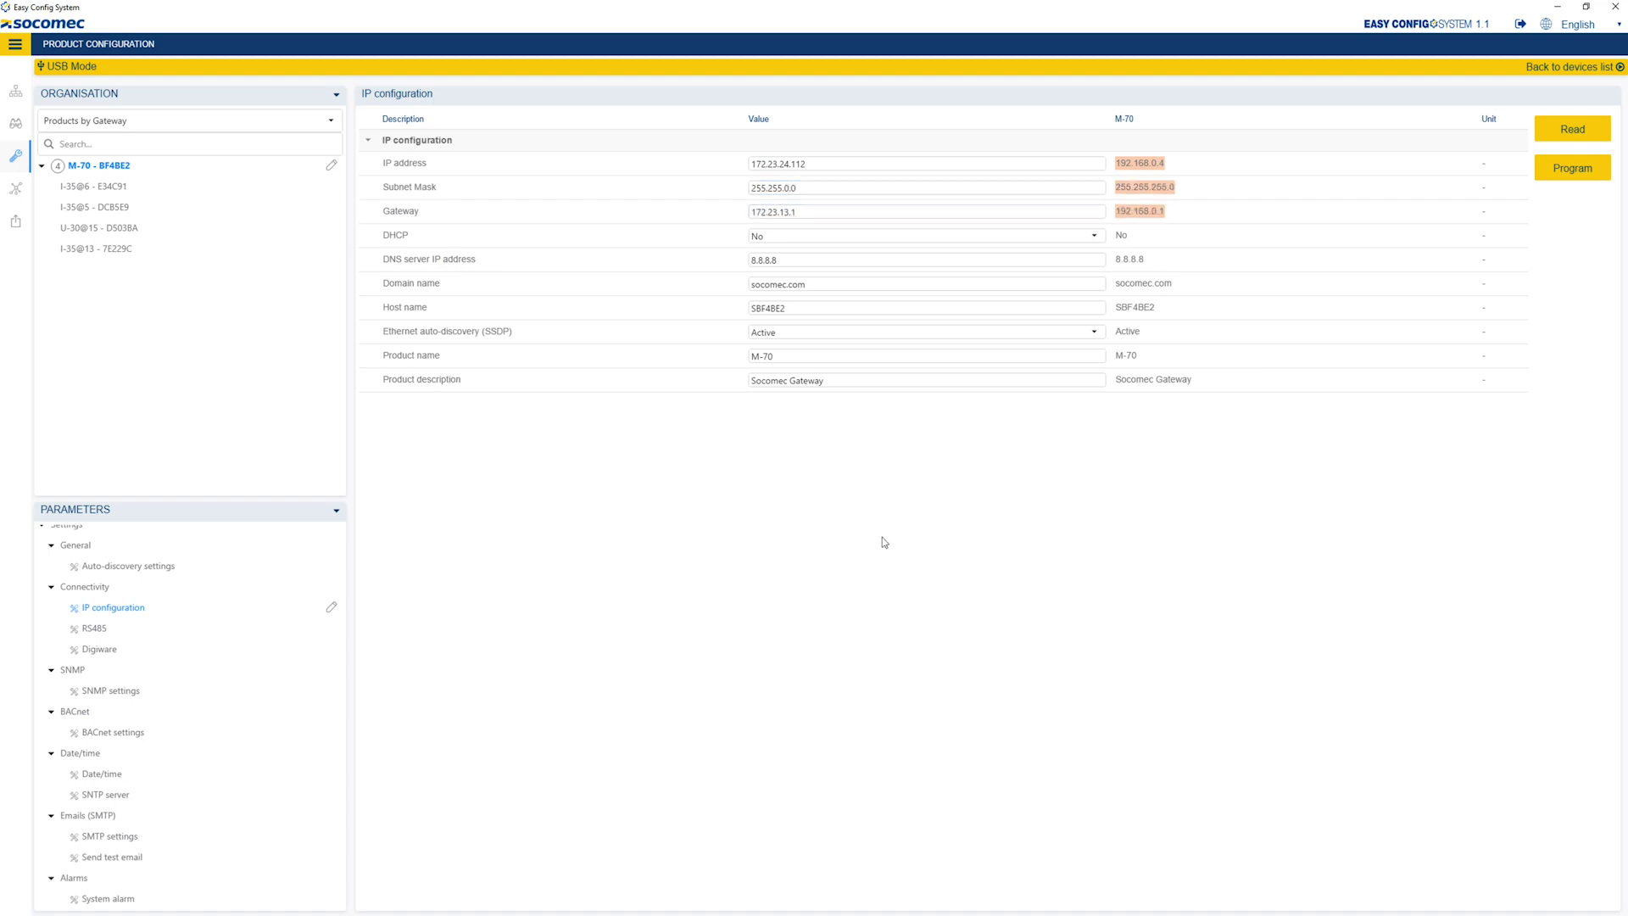
left_click(880, 541)
scroll(98, 755, "down", 4)
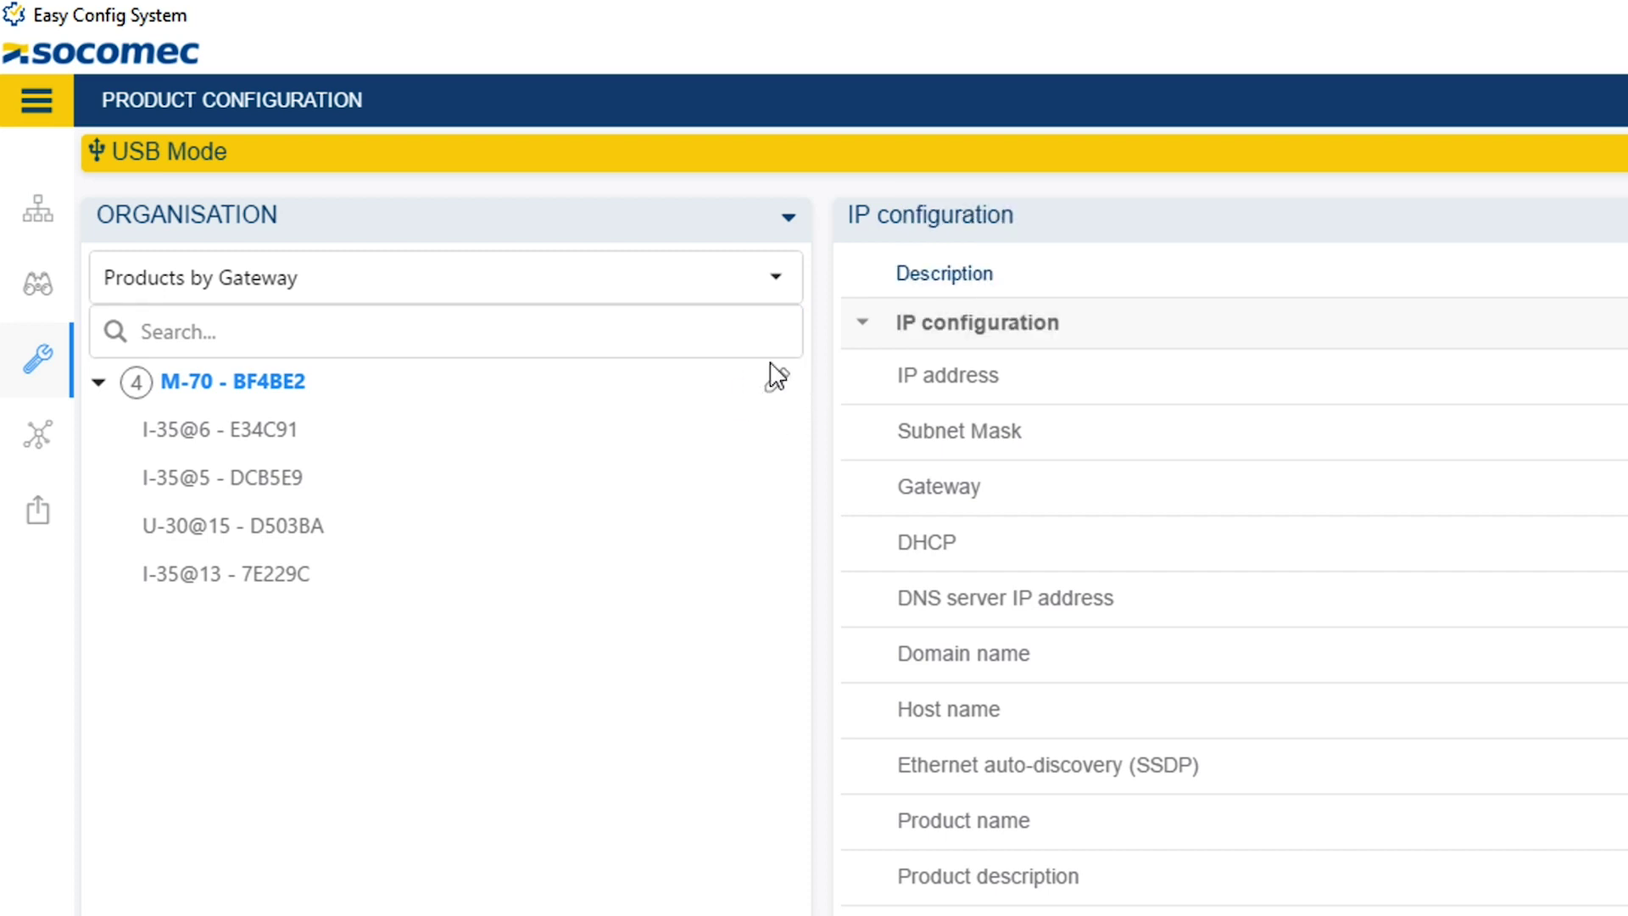
left_click(263, 543)
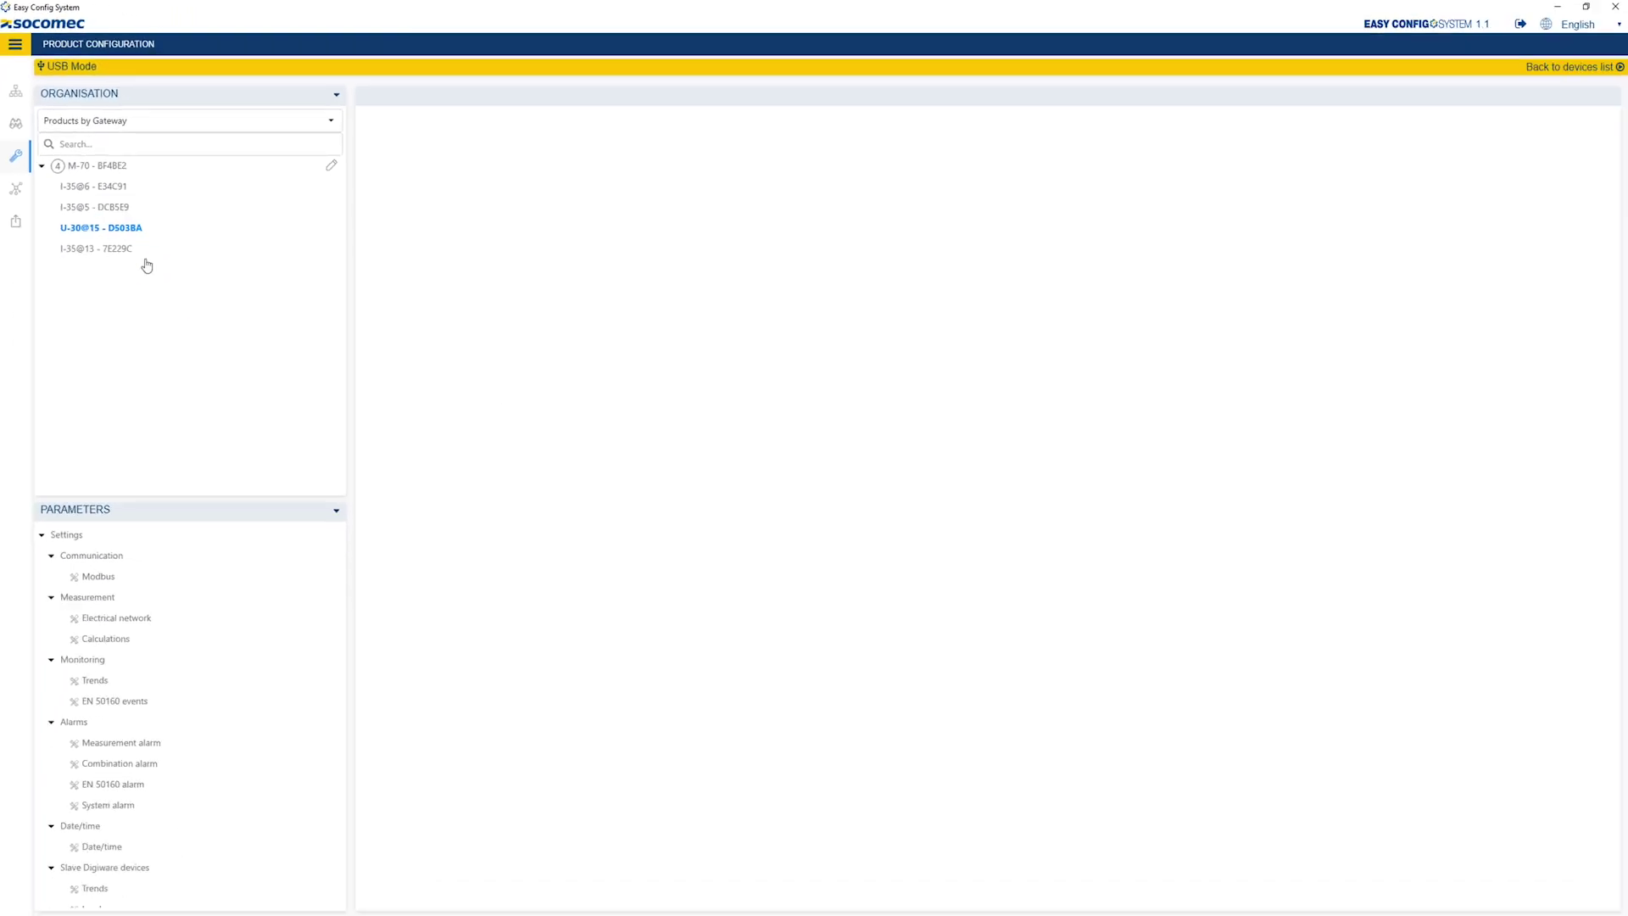
- Change the U-30@15's trends integration period from 15 to 10 Minutes
left_click(106, 623)
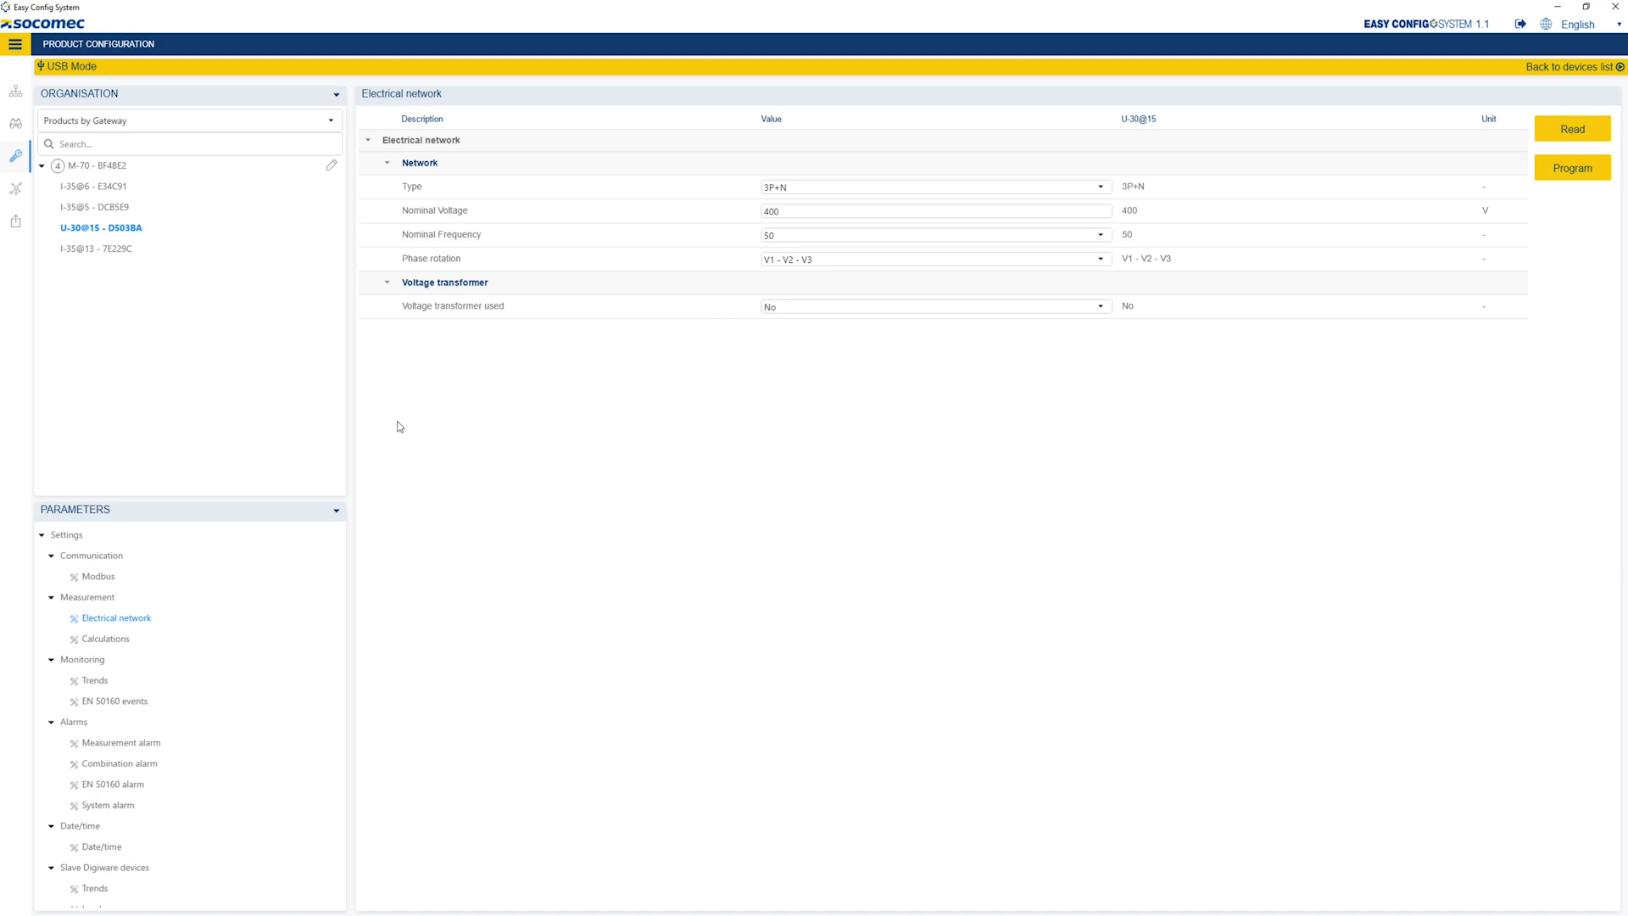
left_click(106, 640)
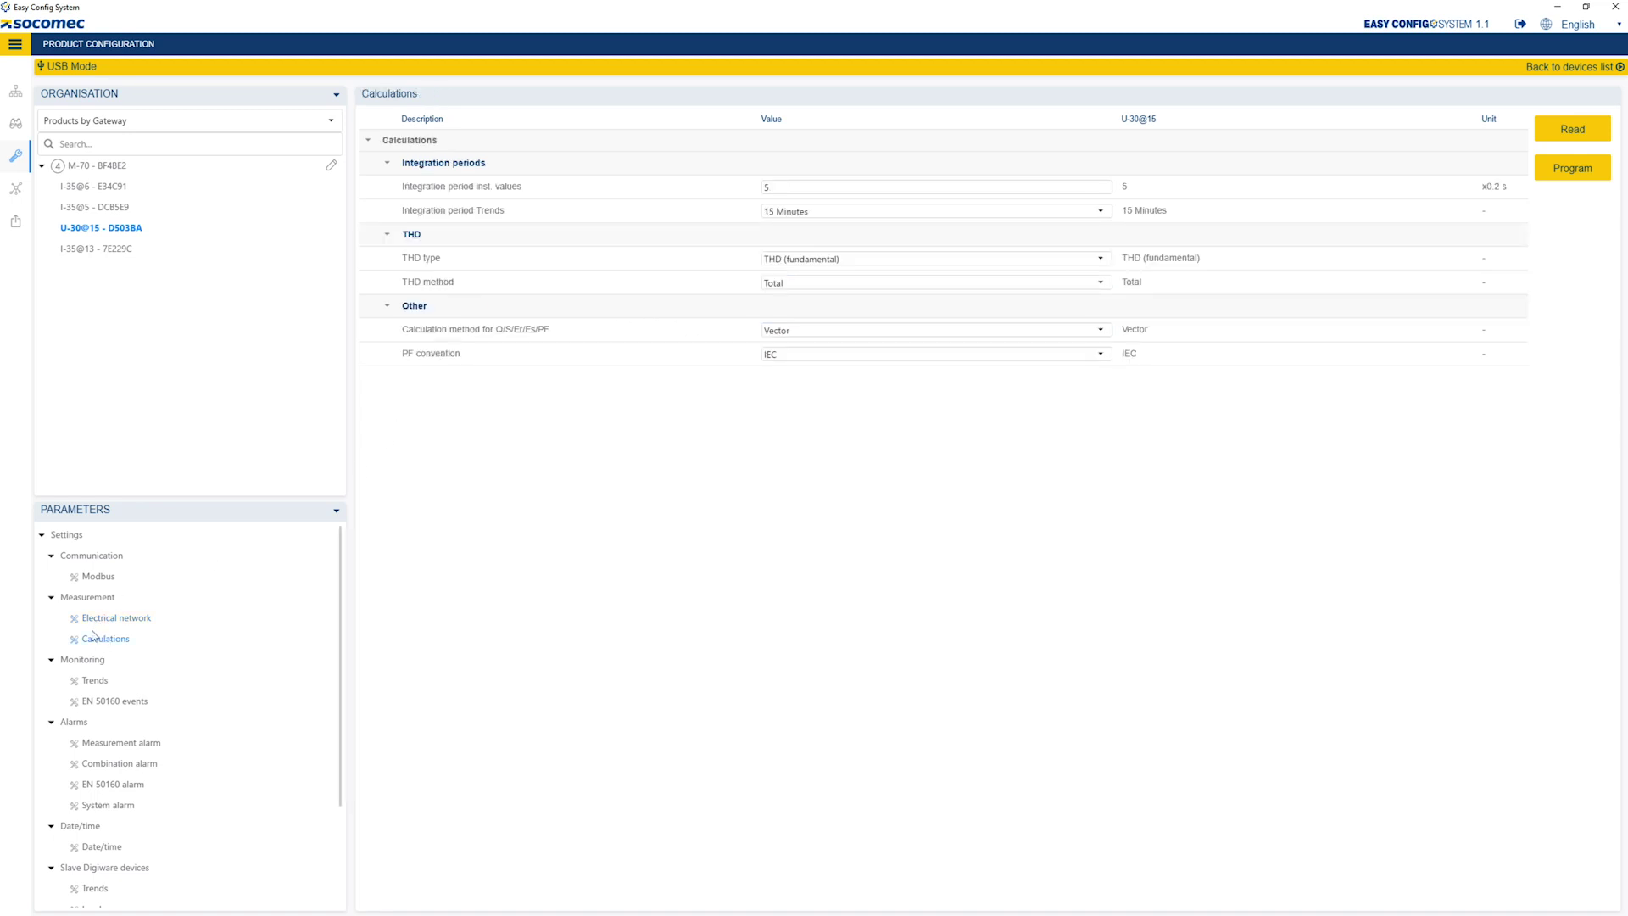
left_click(811, 218)
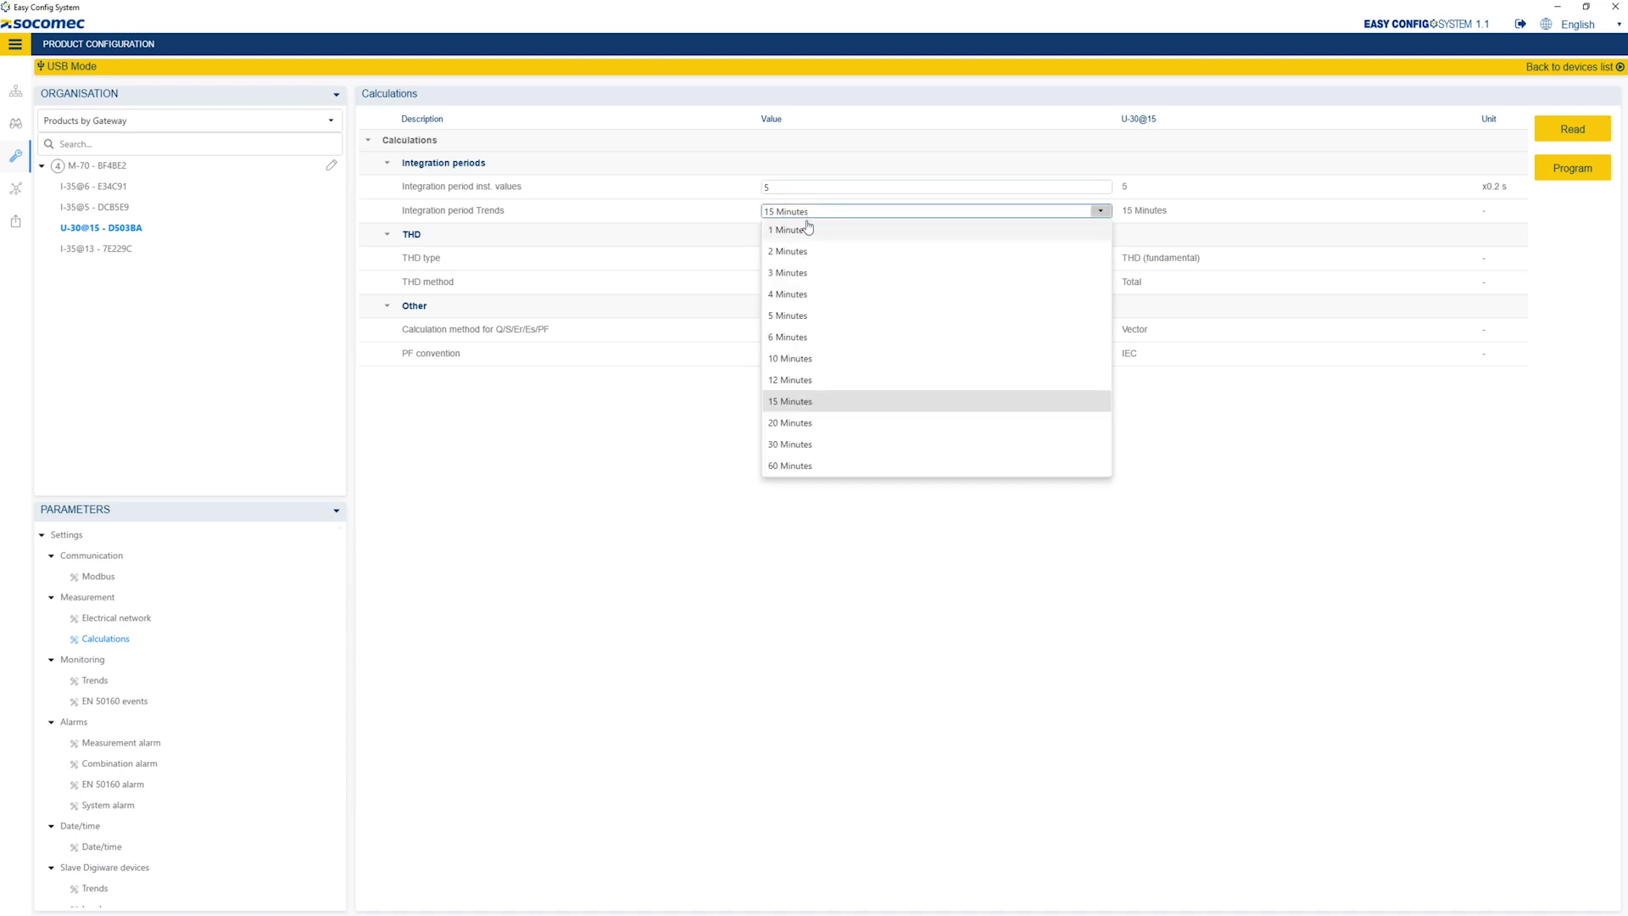
left_click(790, 357)
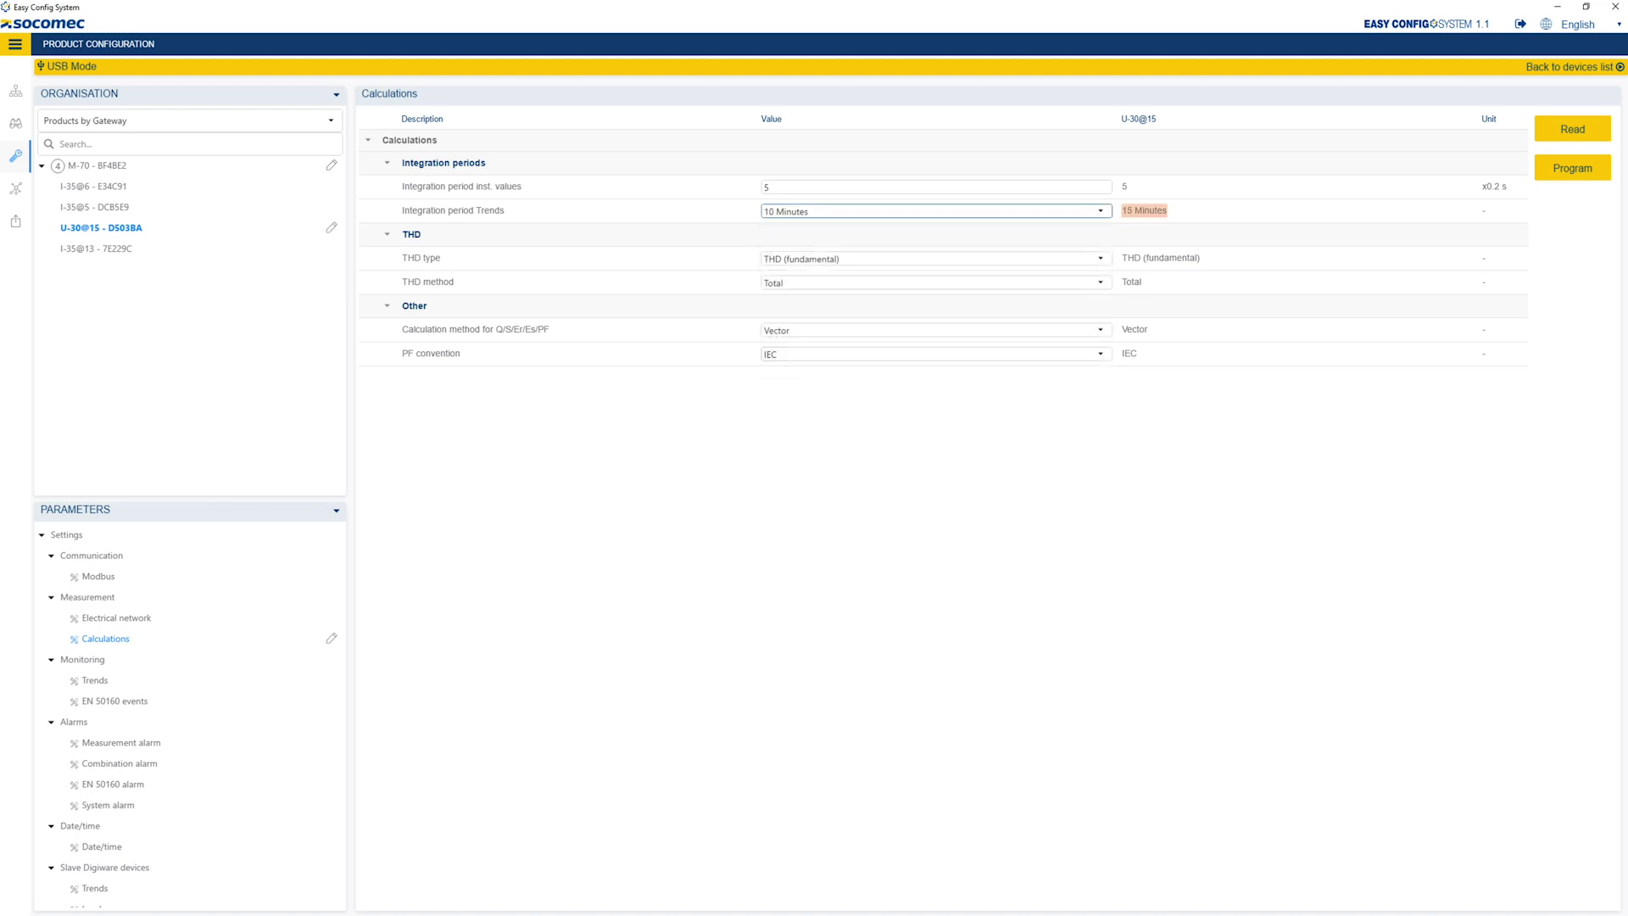
left_click(111, 188)
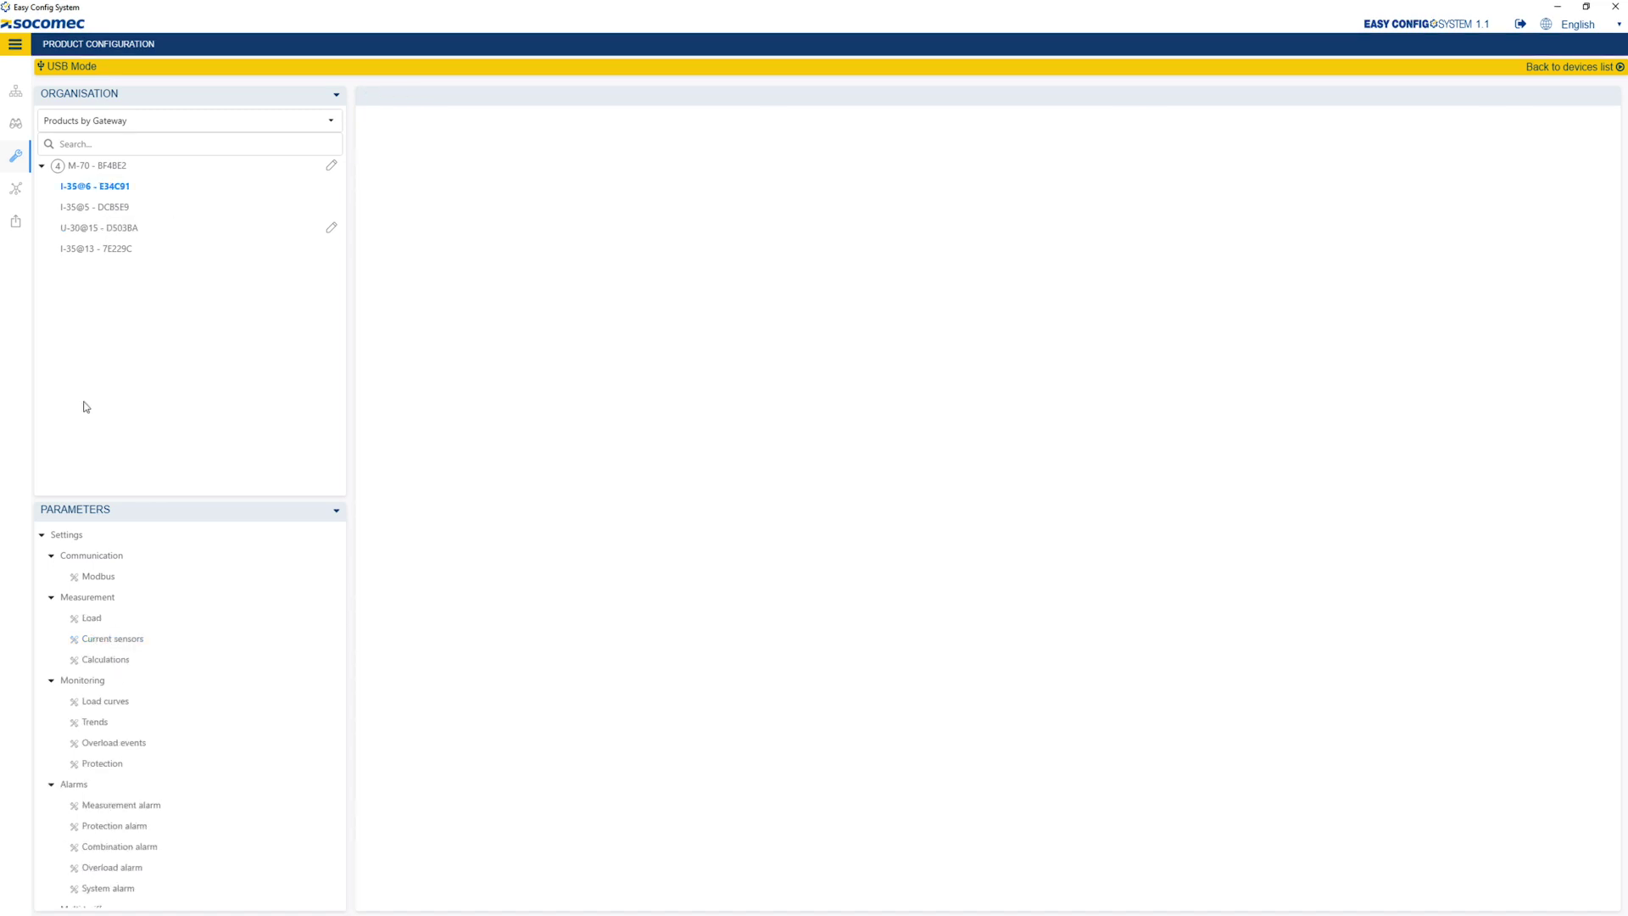
- Rename I-35@6's Load 1 to GENERAL and collapse the Load 2 and 3 sections
scroll(61, 603, "down", 1)
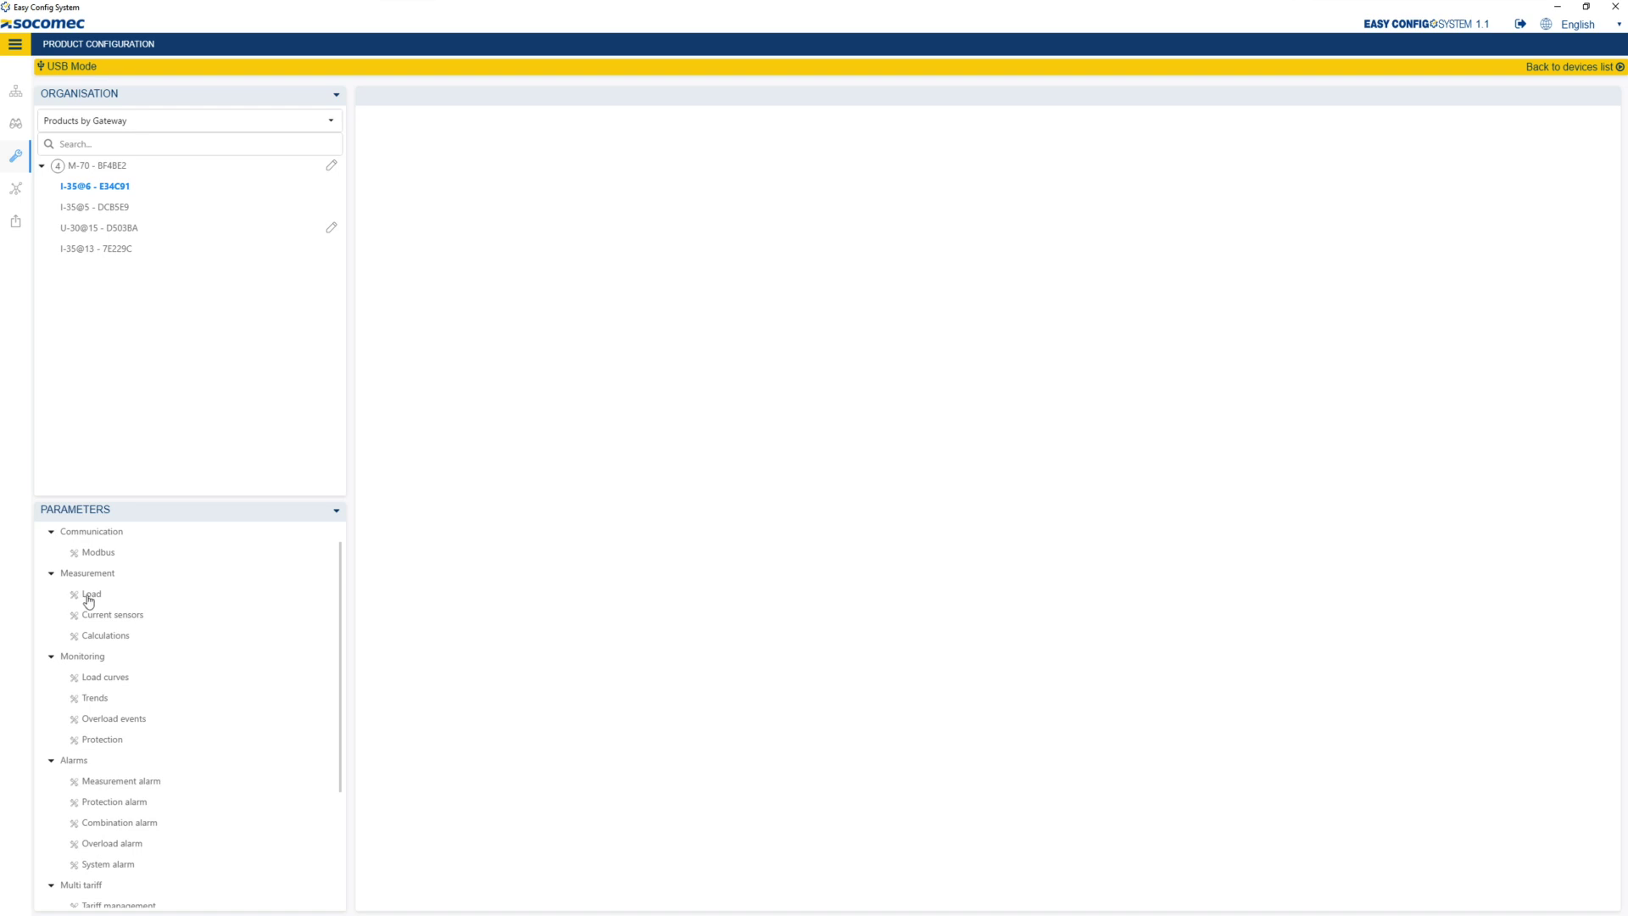
left_click(88, 597)
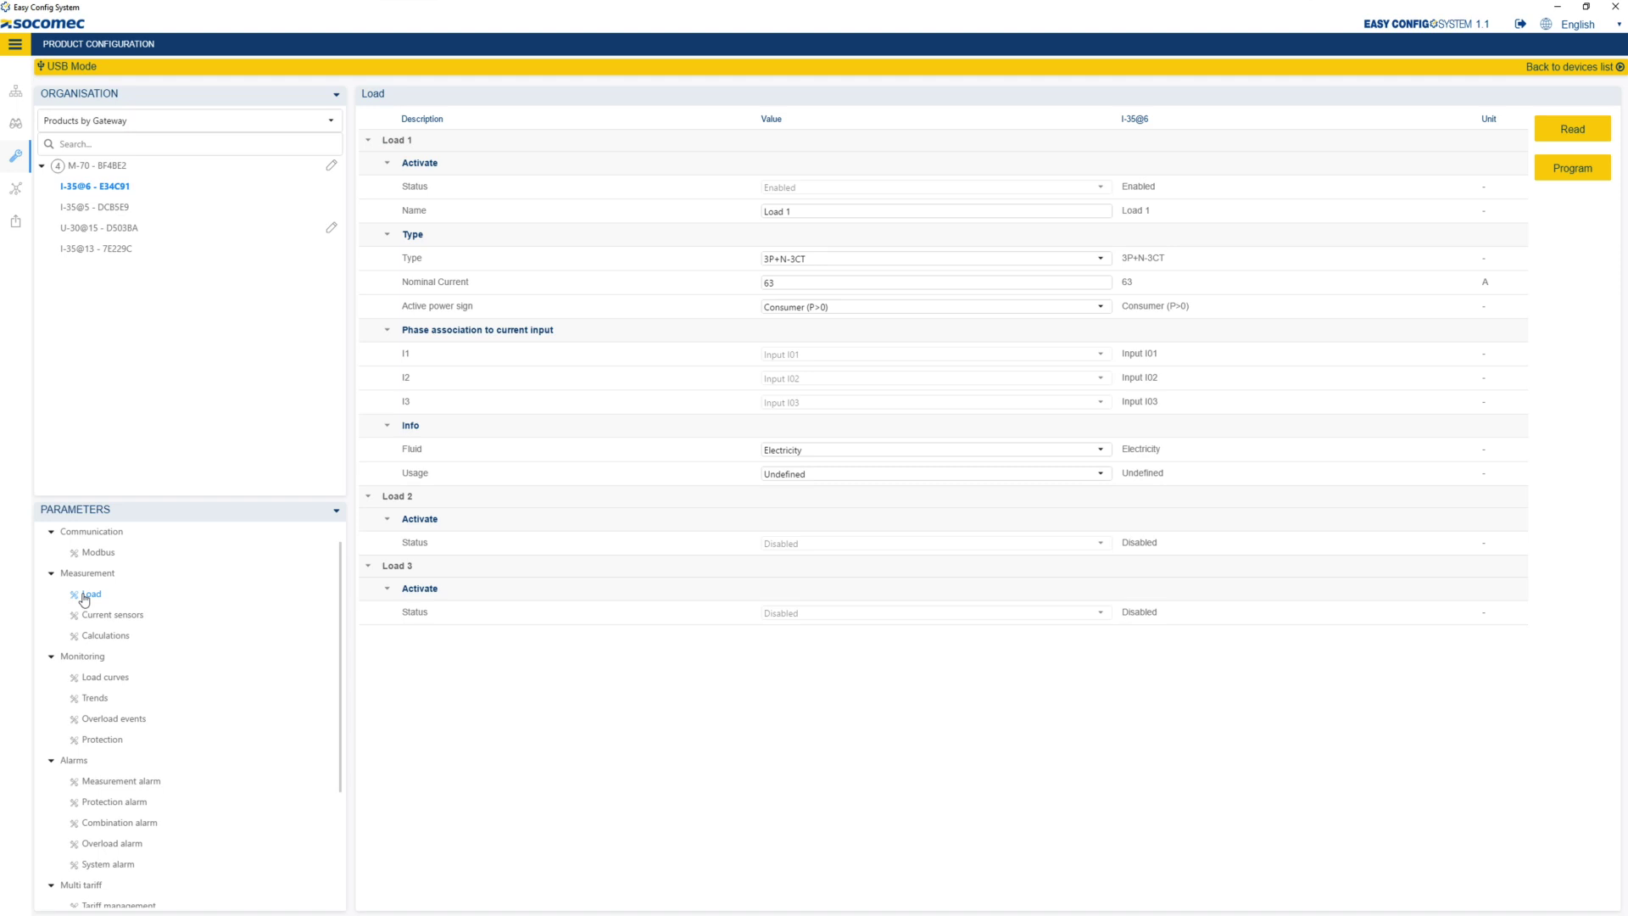
left_click(801, 217)
left_click_drag(801, 217, 763, 222)
type("GENERAL")
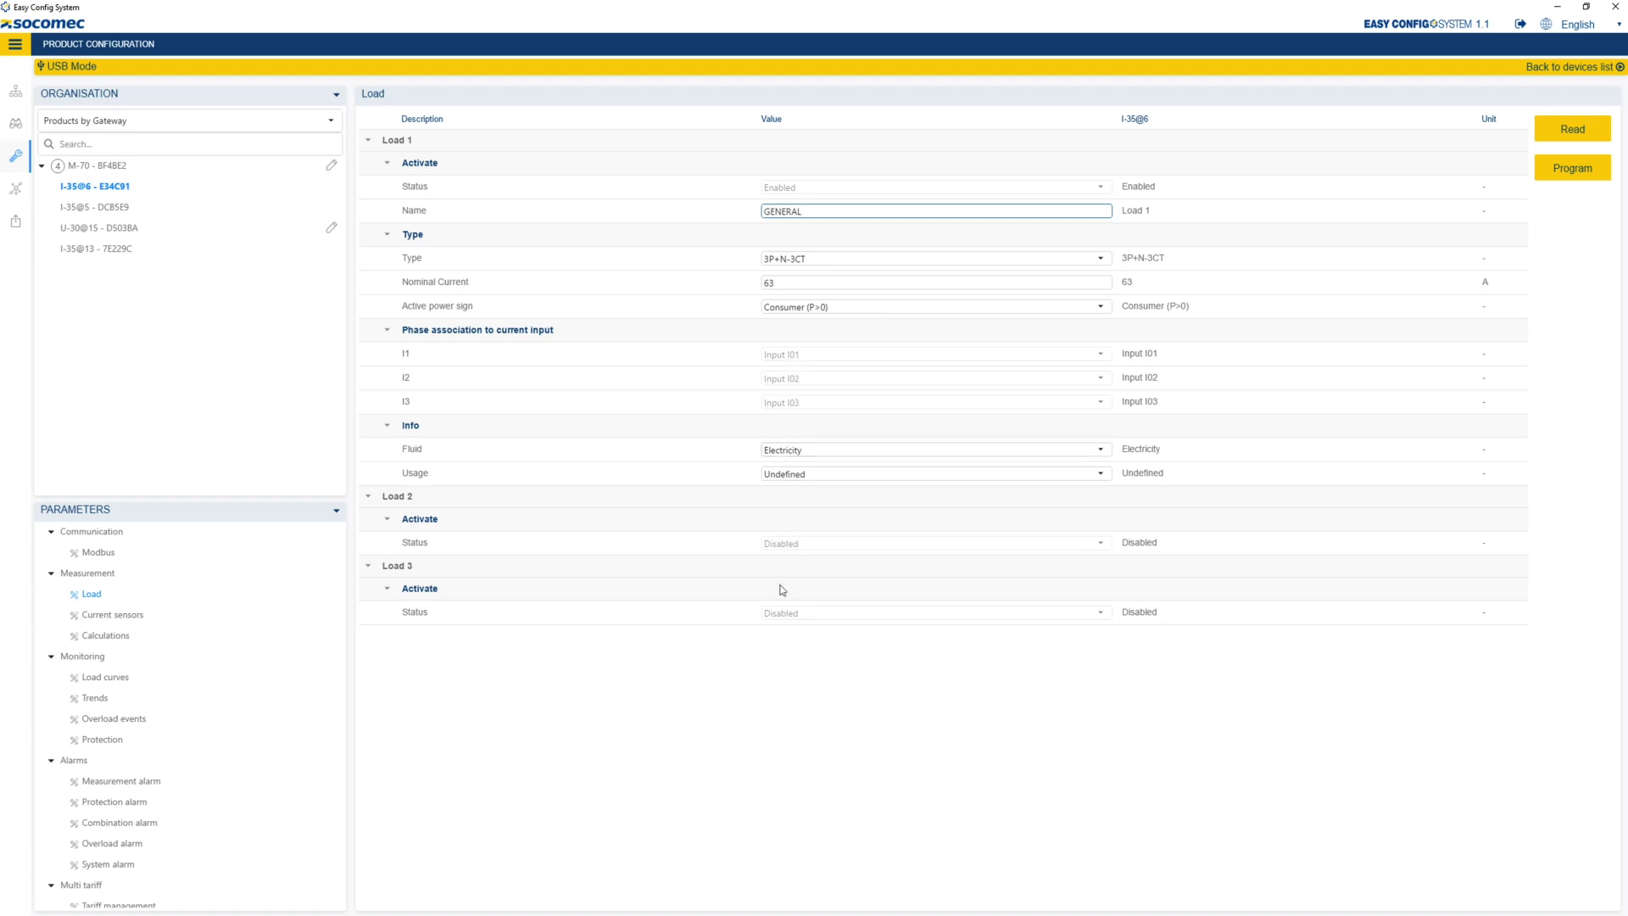
left_click(373, 515)
left_click(373, 518)
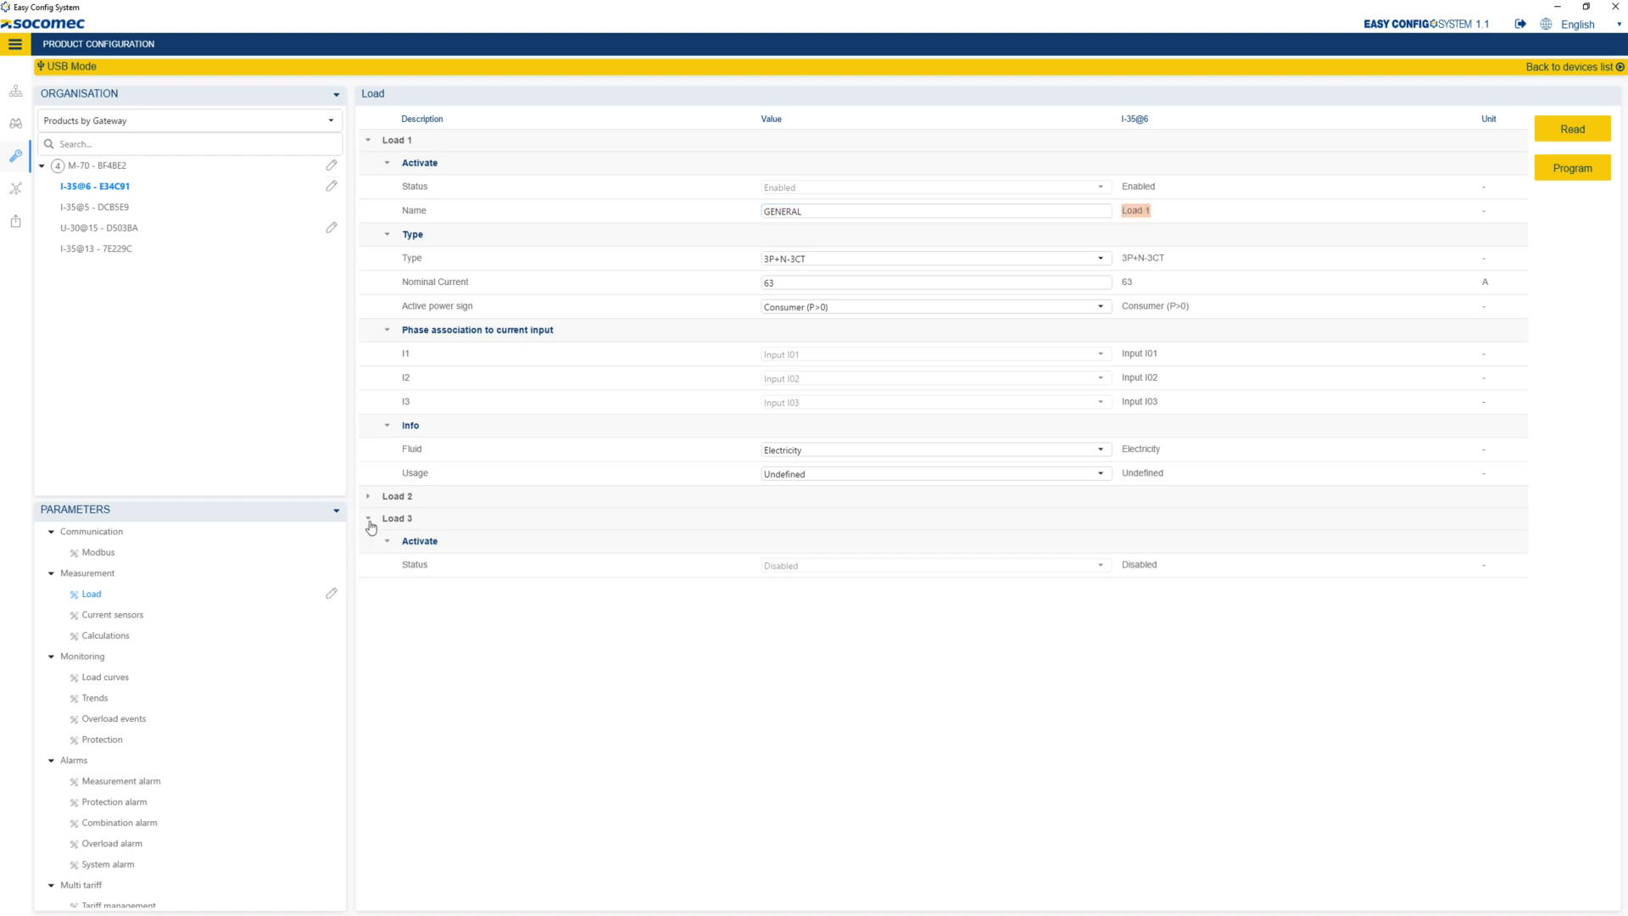
left_click(370, 520)
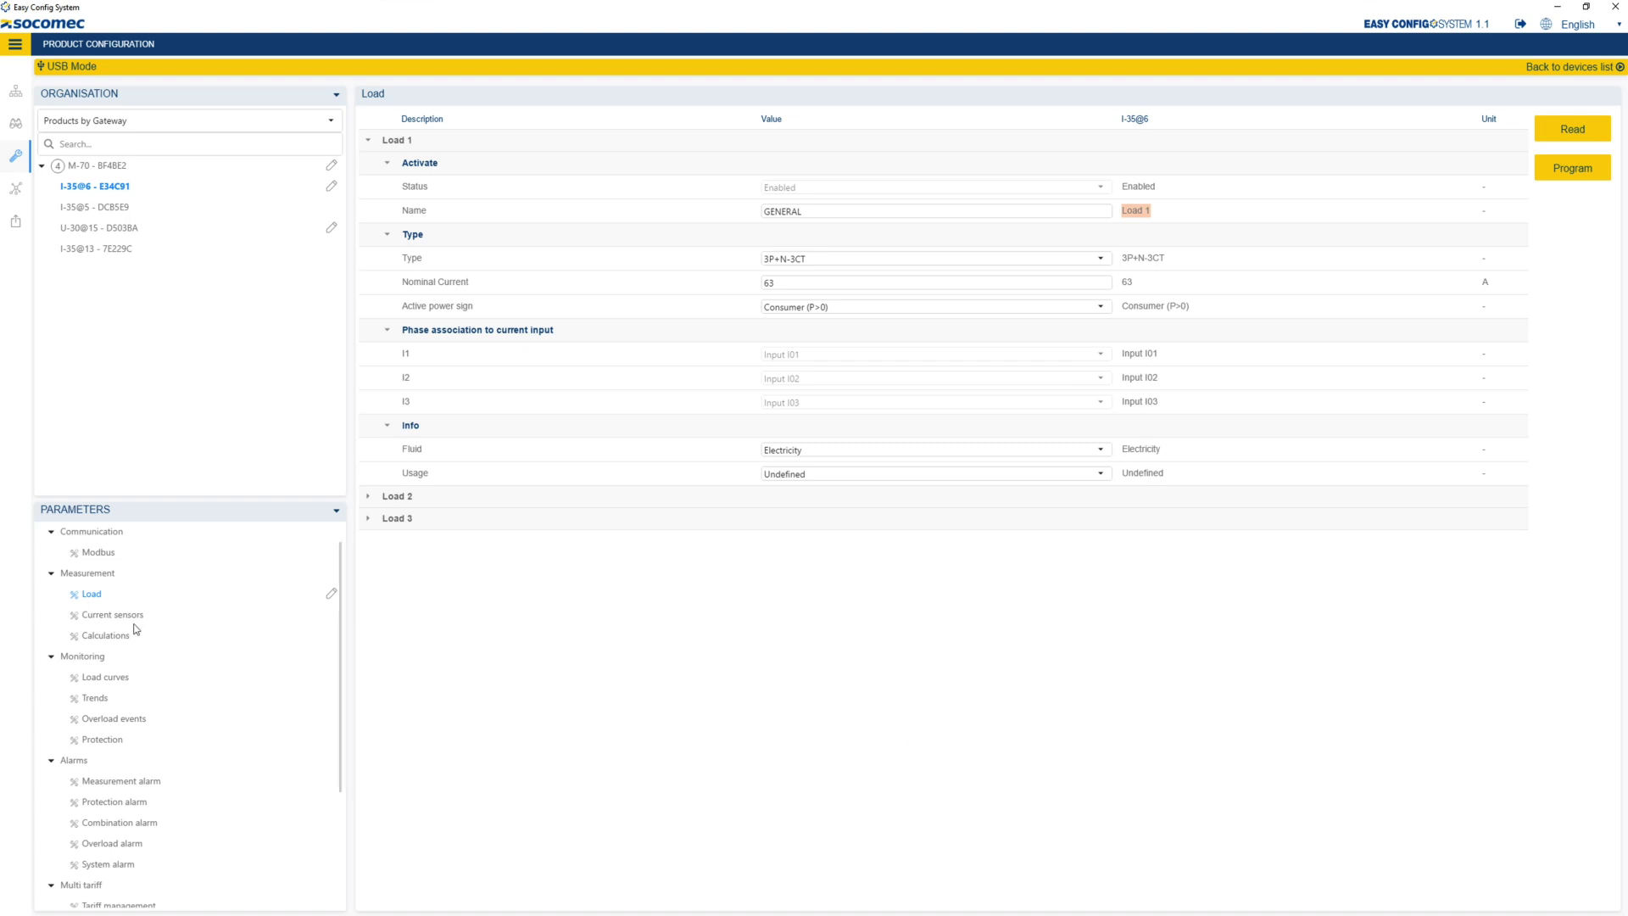
- Program the I-35@6's 63 A current-sensor settings to the device
left_click(113, 615)
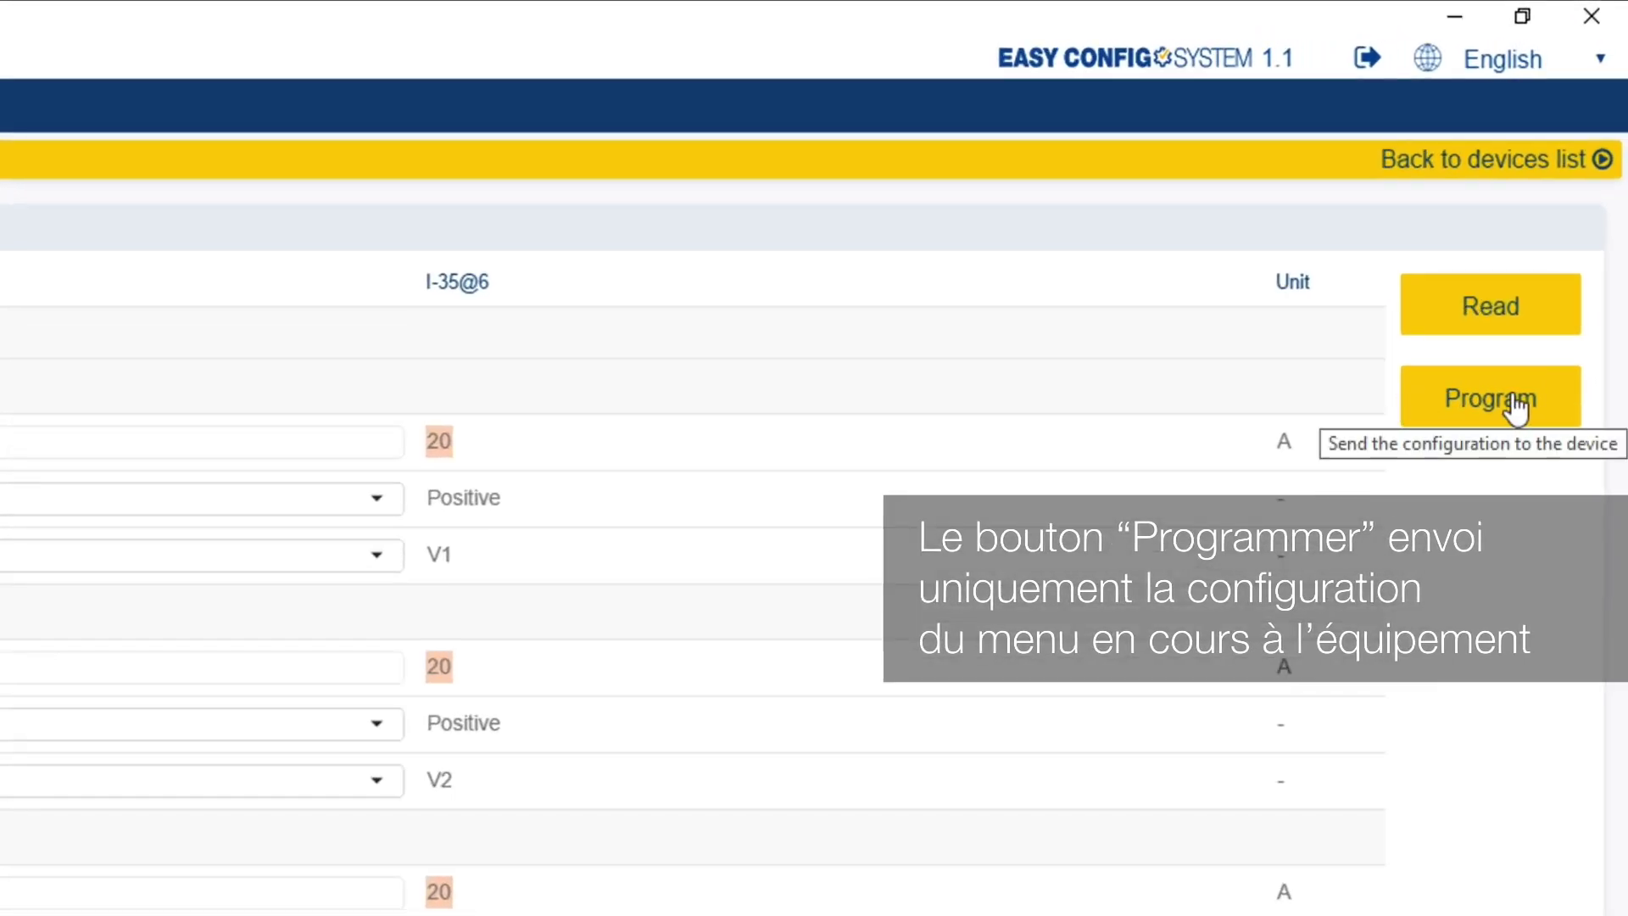
left_click(1516, 411)
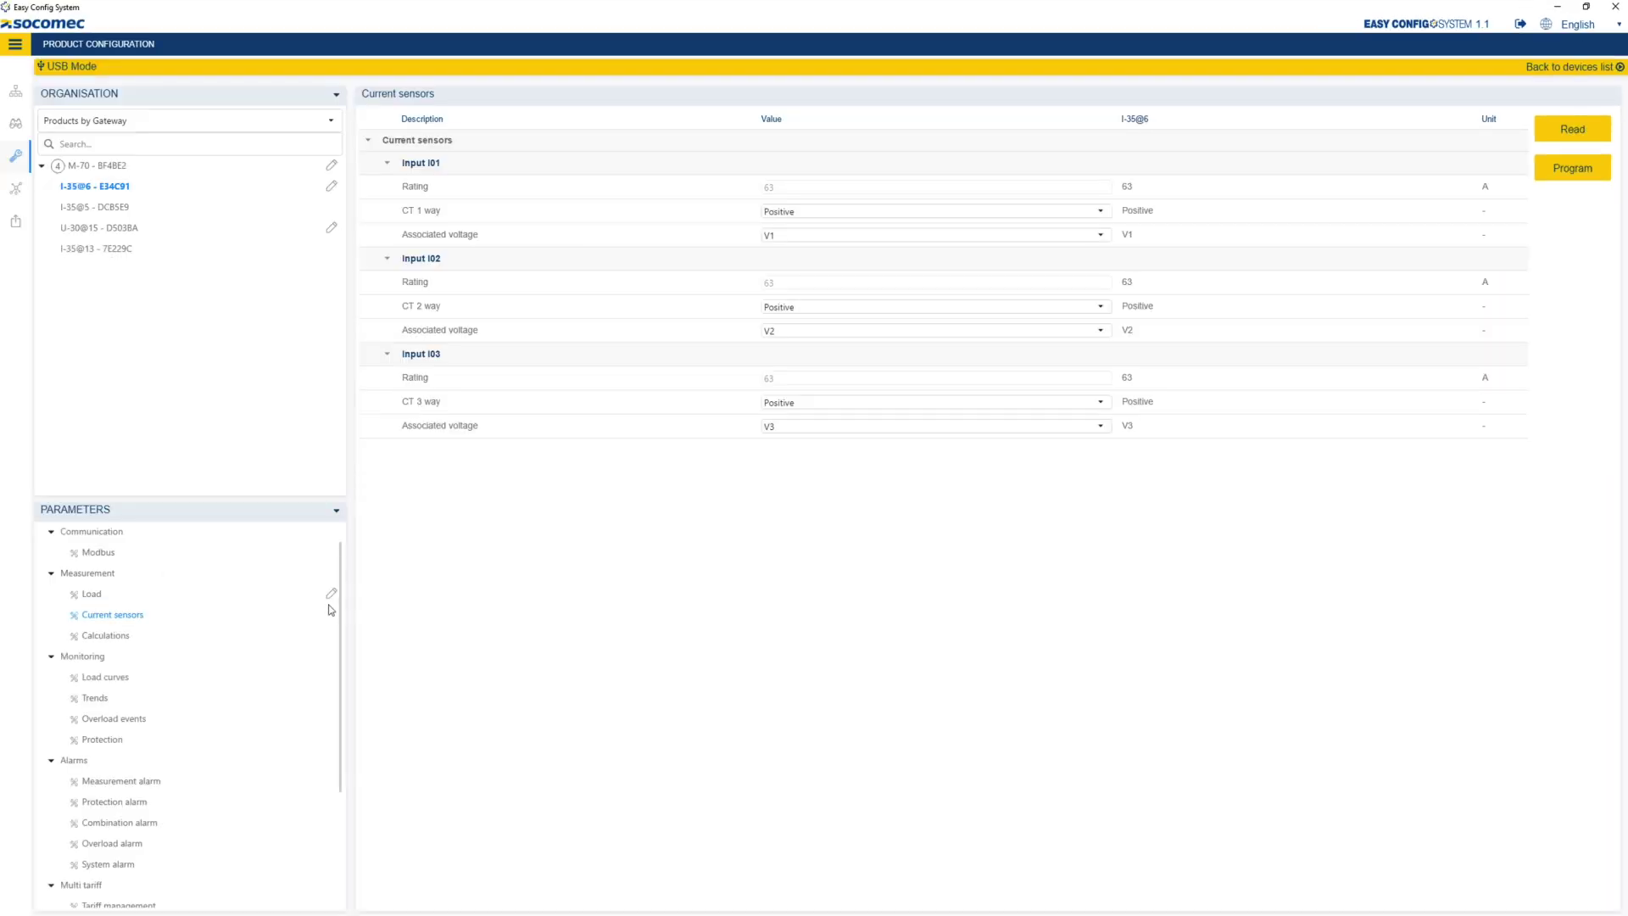
scroll(326, 610, "up", 1)
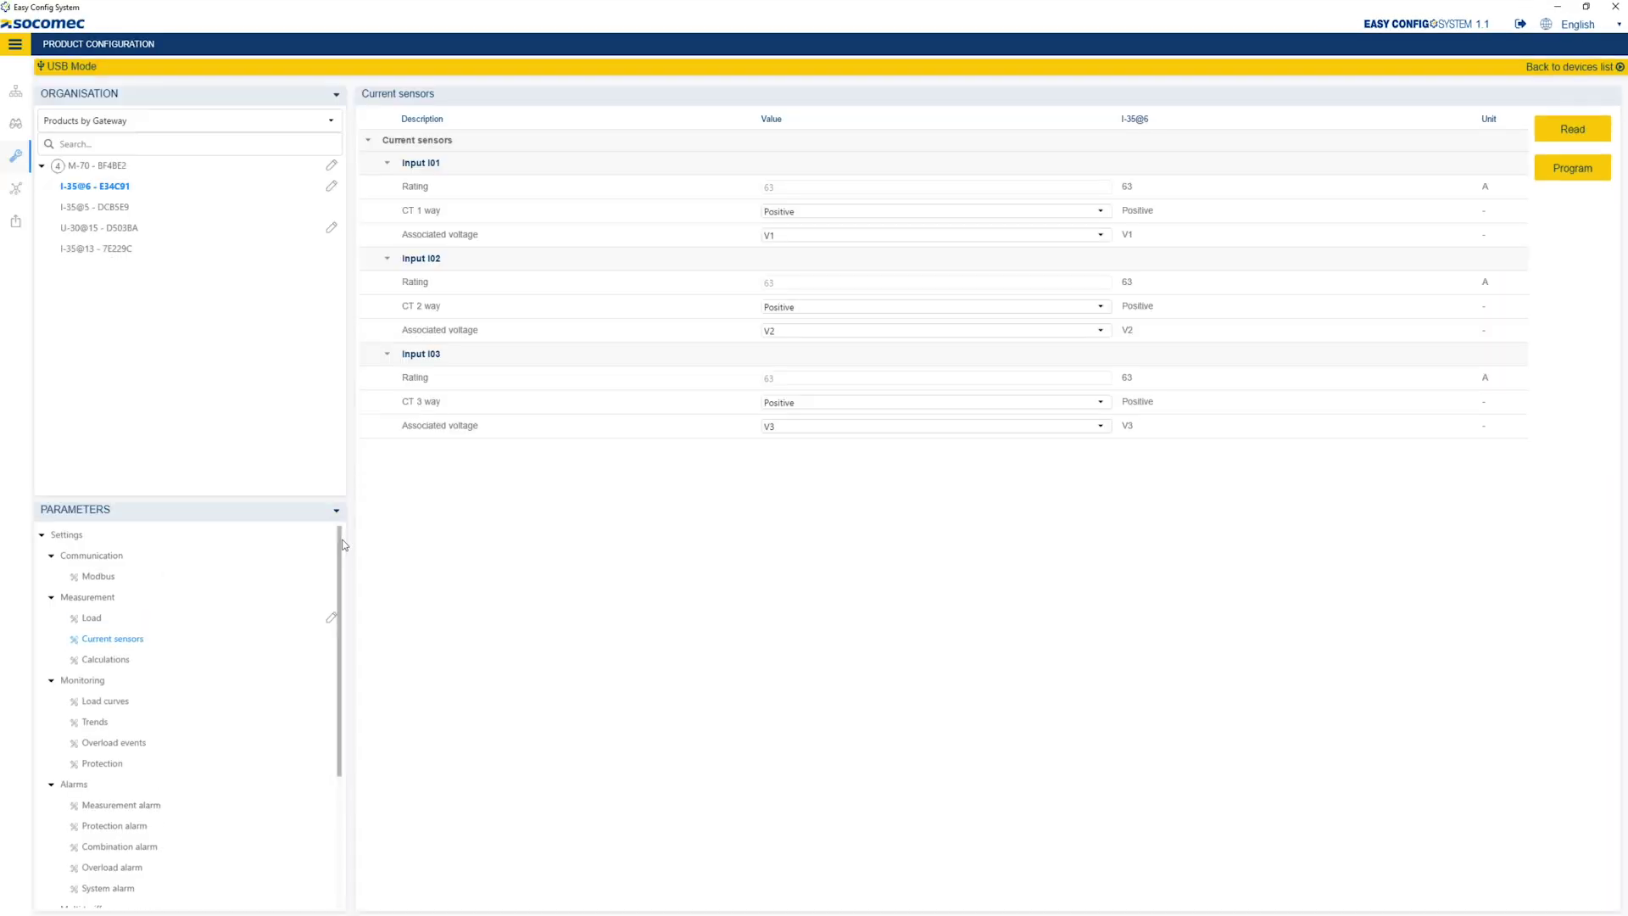
- Name I-35@5's Load 1 PC1 with network type 1P+N-1CT
left_click(119, 212)
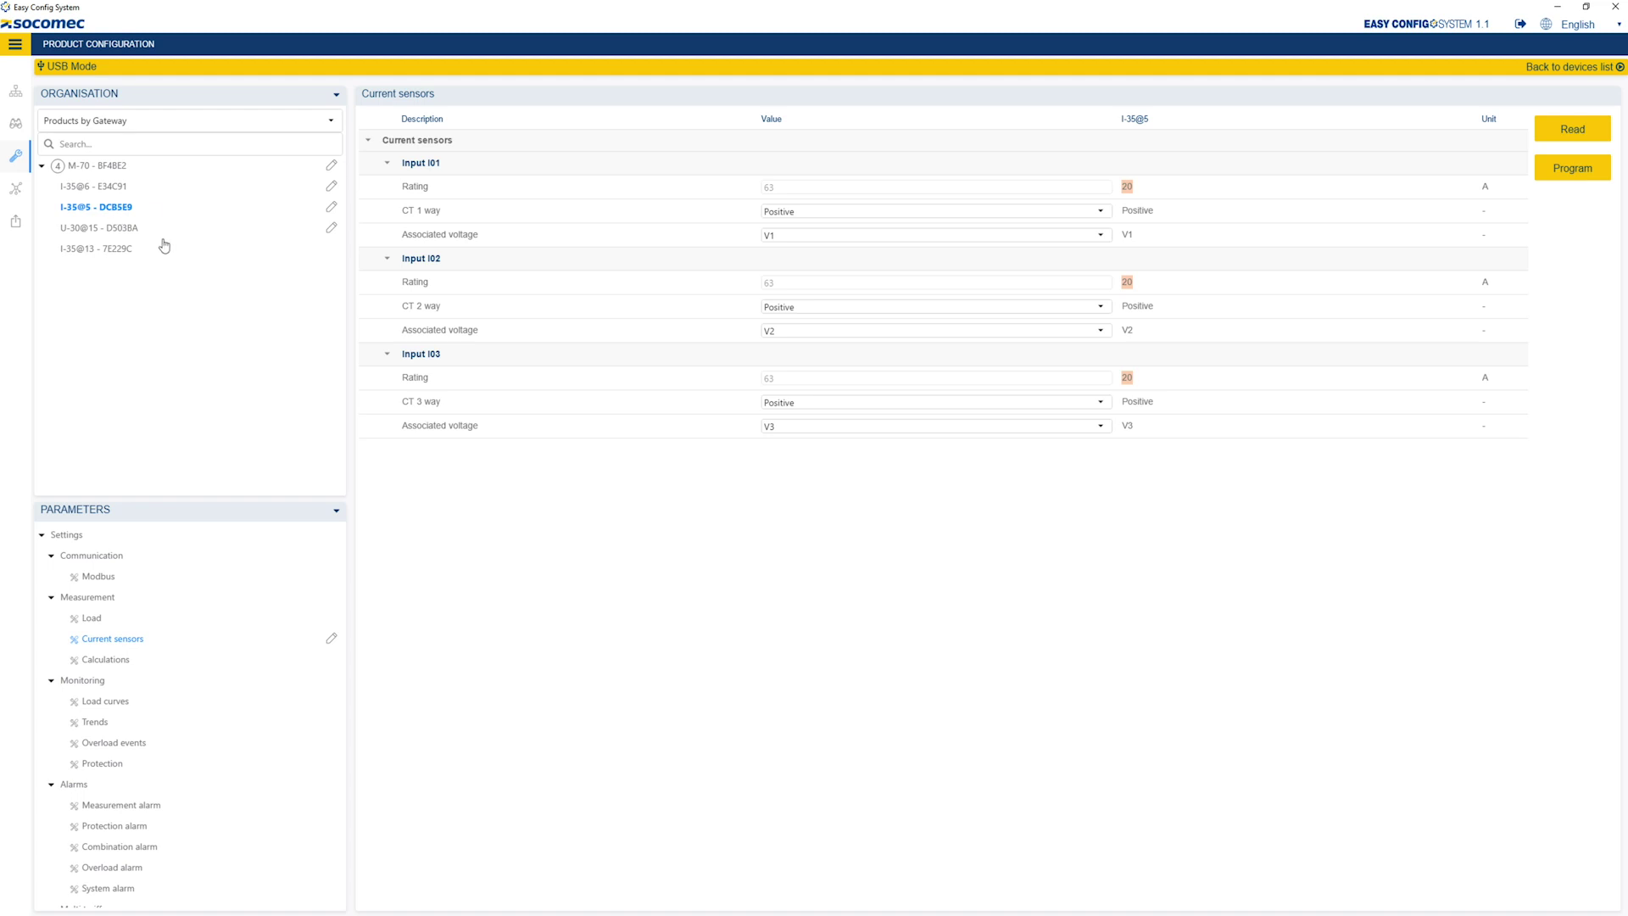
left_click(90, 620)
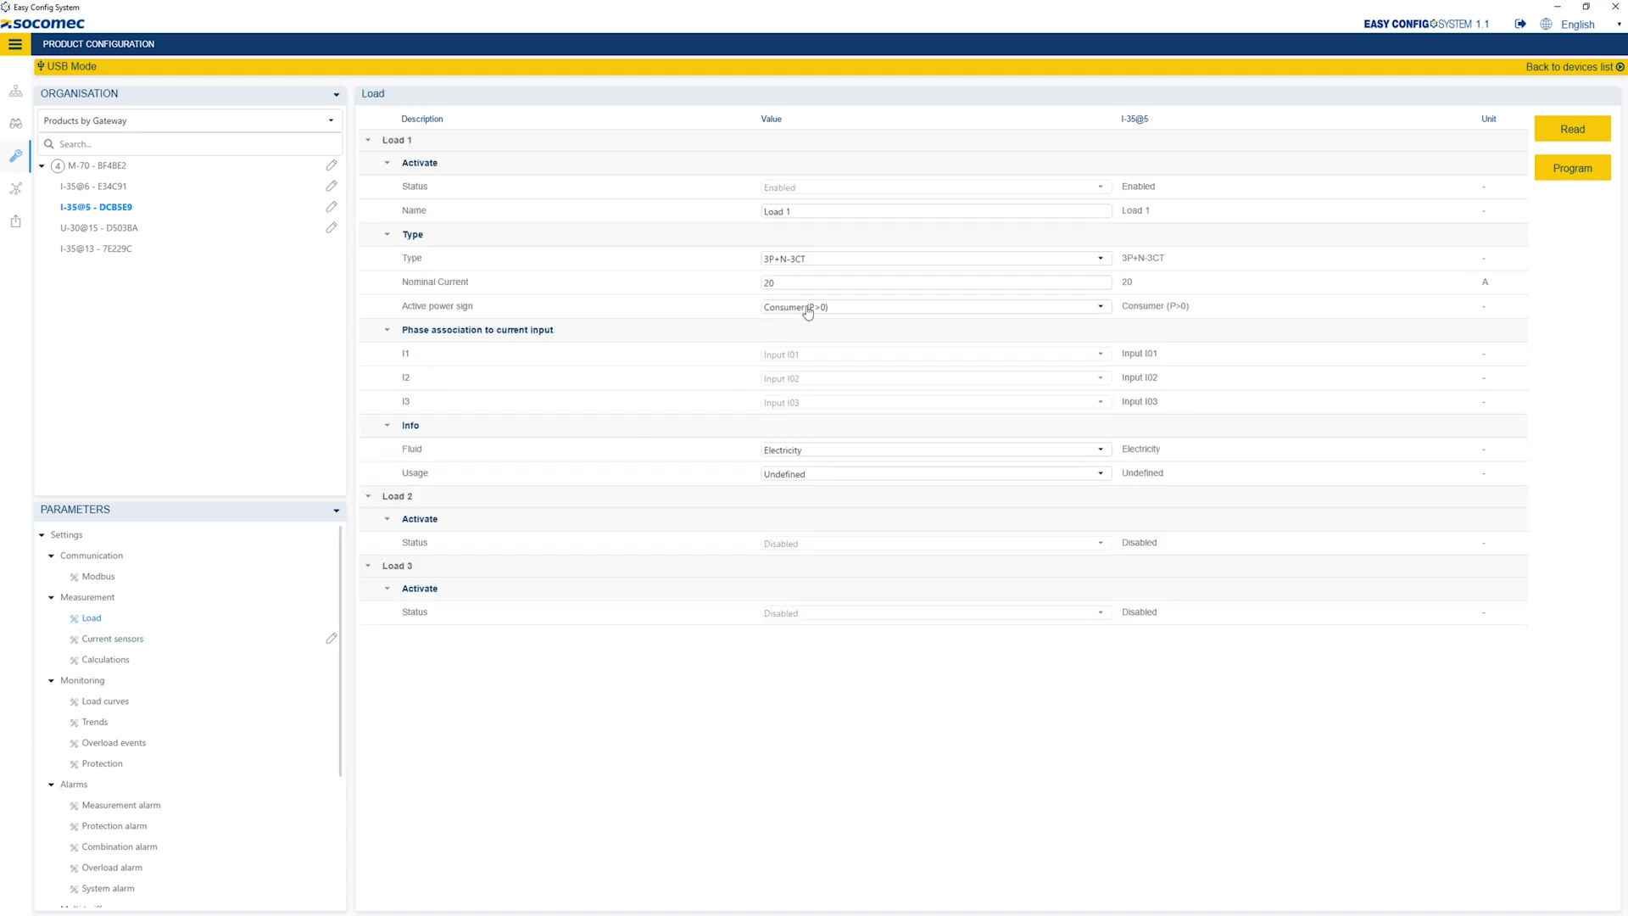
left_click_drag(800, 216, 763, 218)
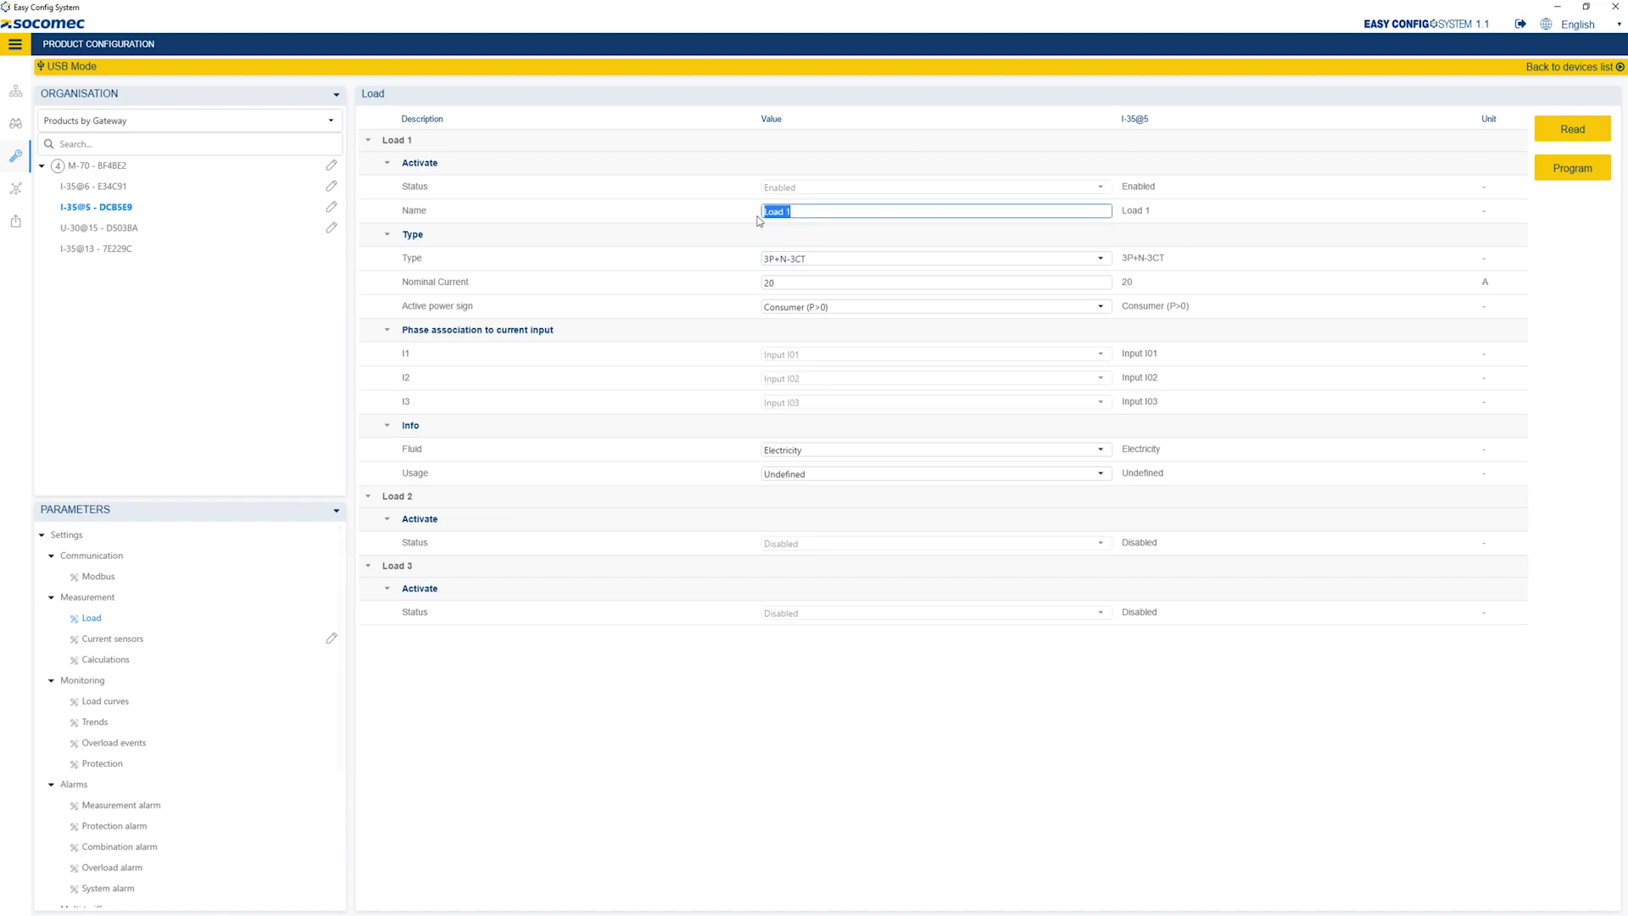
type("PC1")
left_click(774, 260)
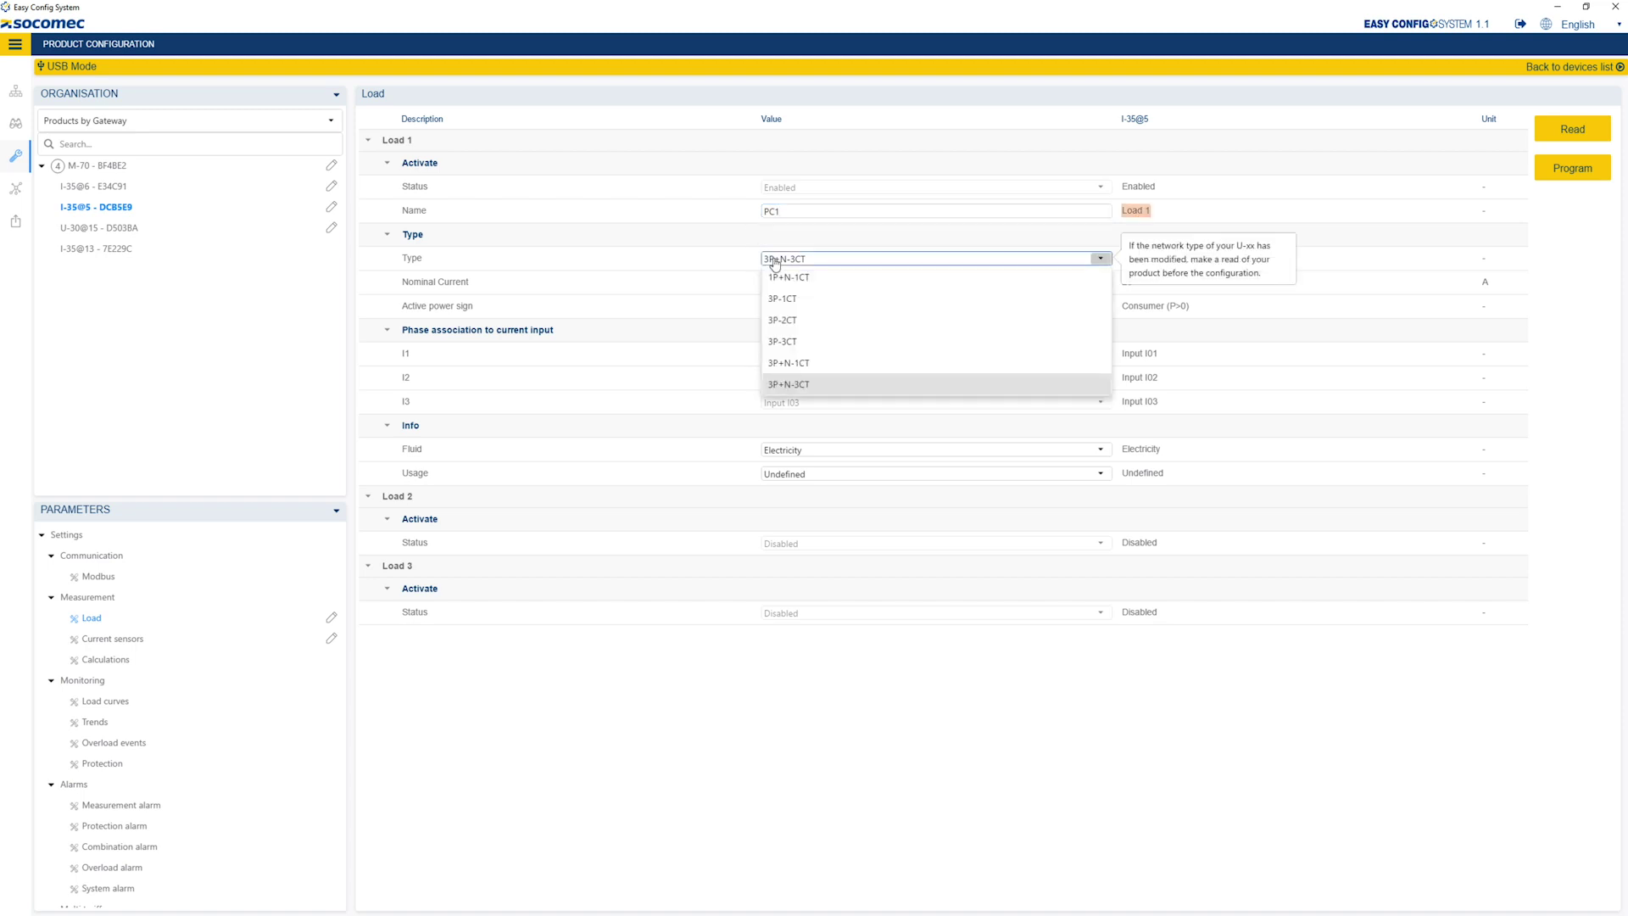
left_click(778, 278)
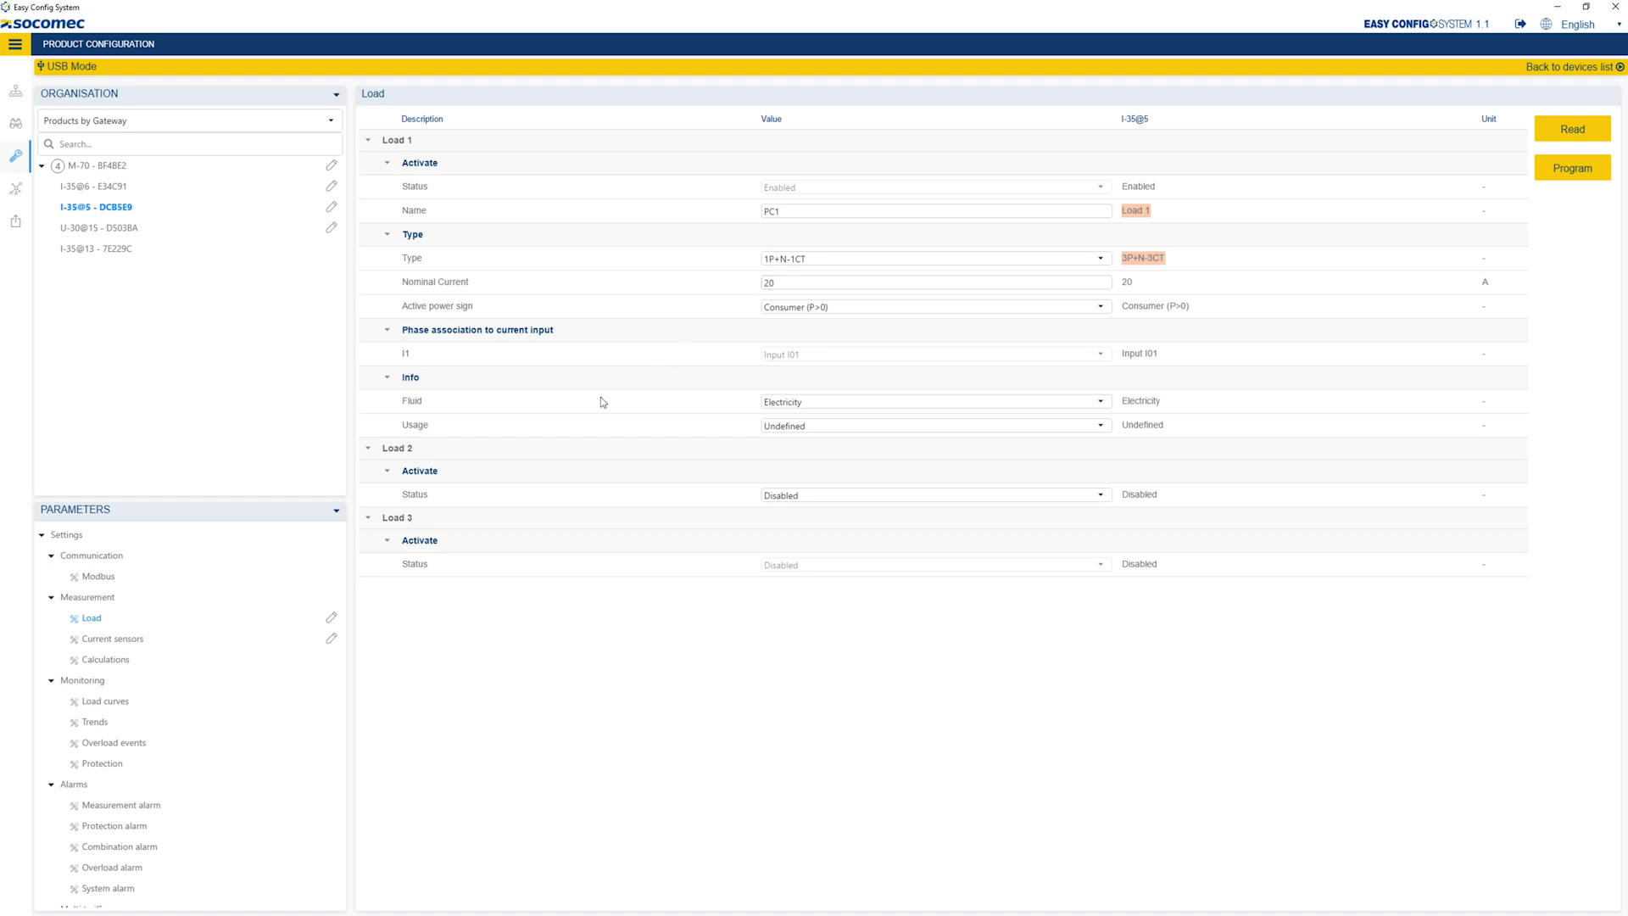
- Enable Load 2 as PC2 with a 20 A nominal current
left_click(864, 504)
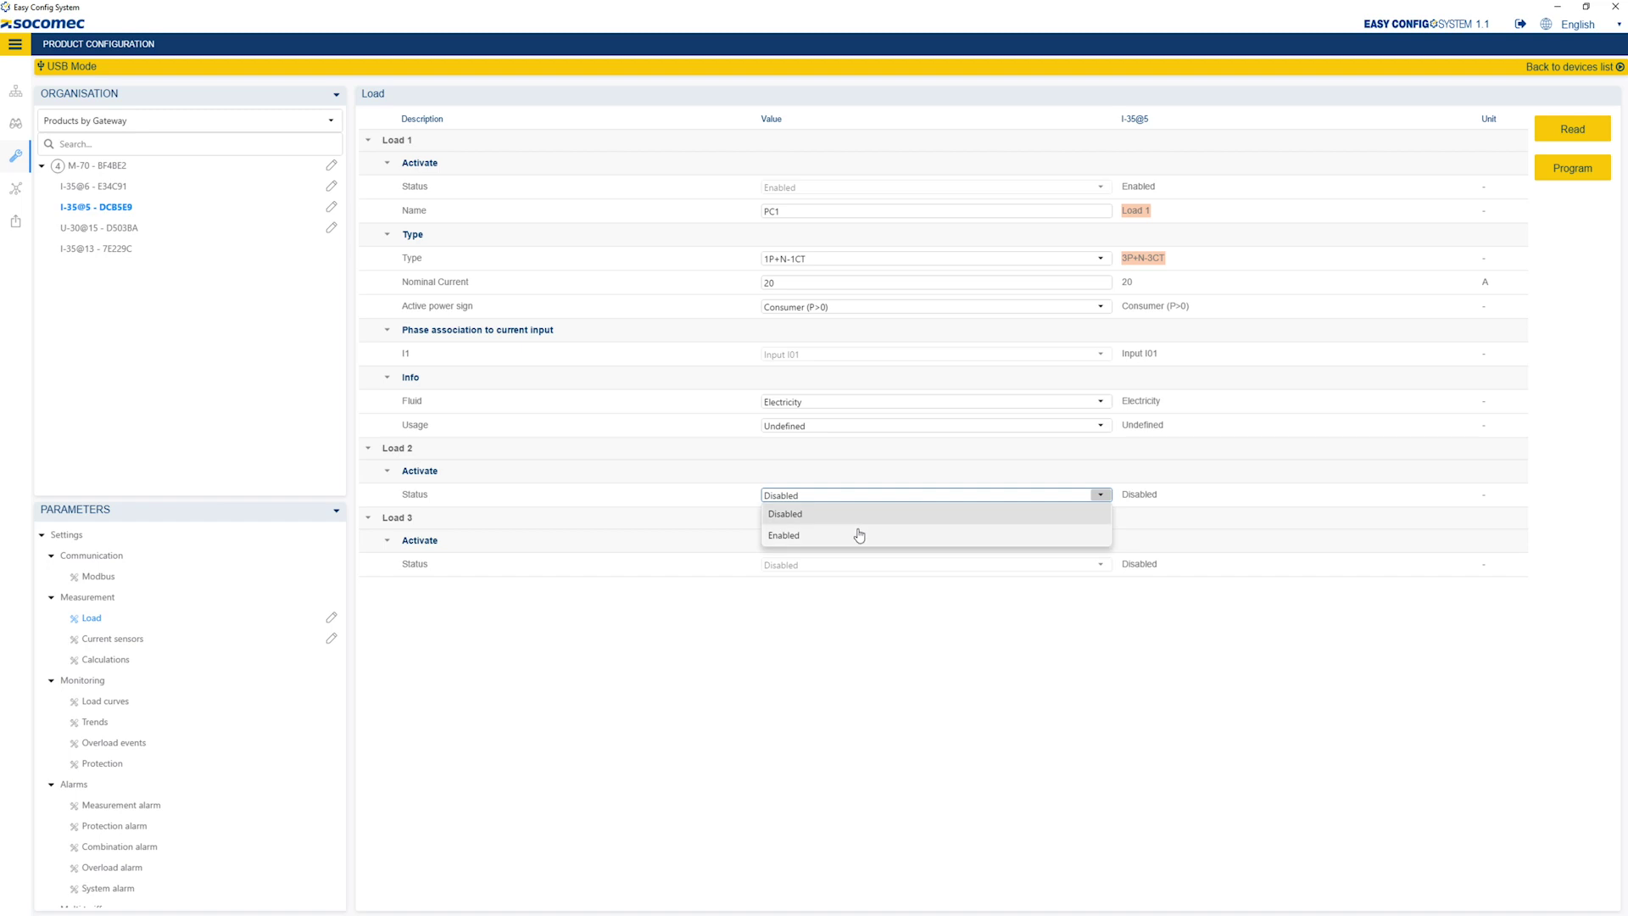
left_click(854, 534)
left_click_drag(822, 525, 734, 521)
type("PC2")
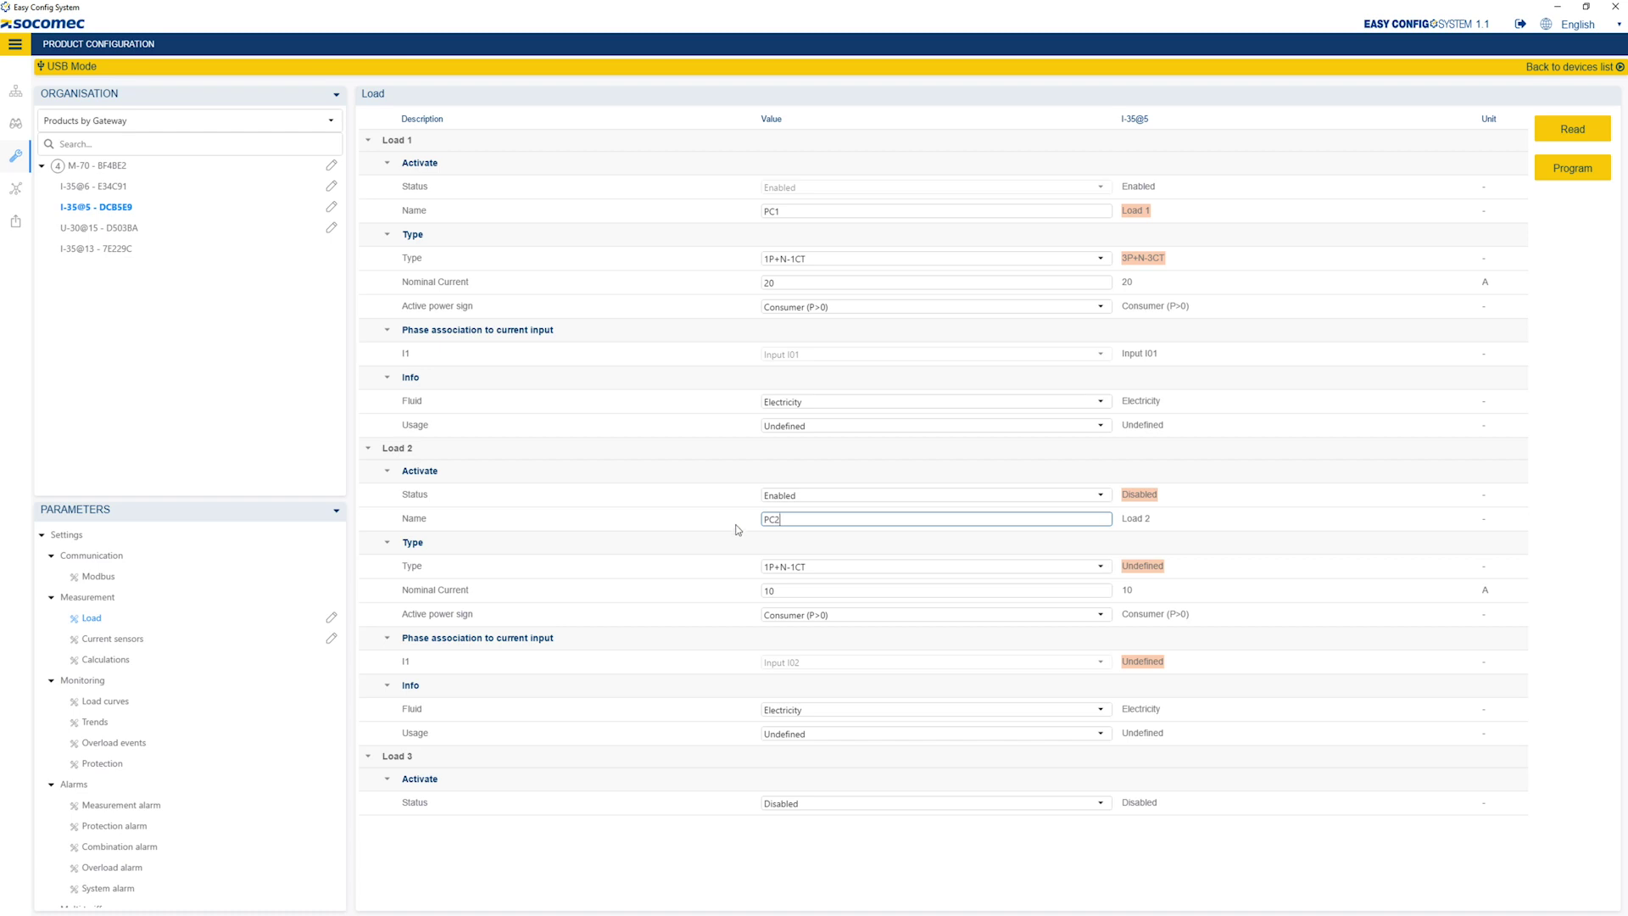
left_click_drag(777, 586, 763, 587)
key("BackSpace")
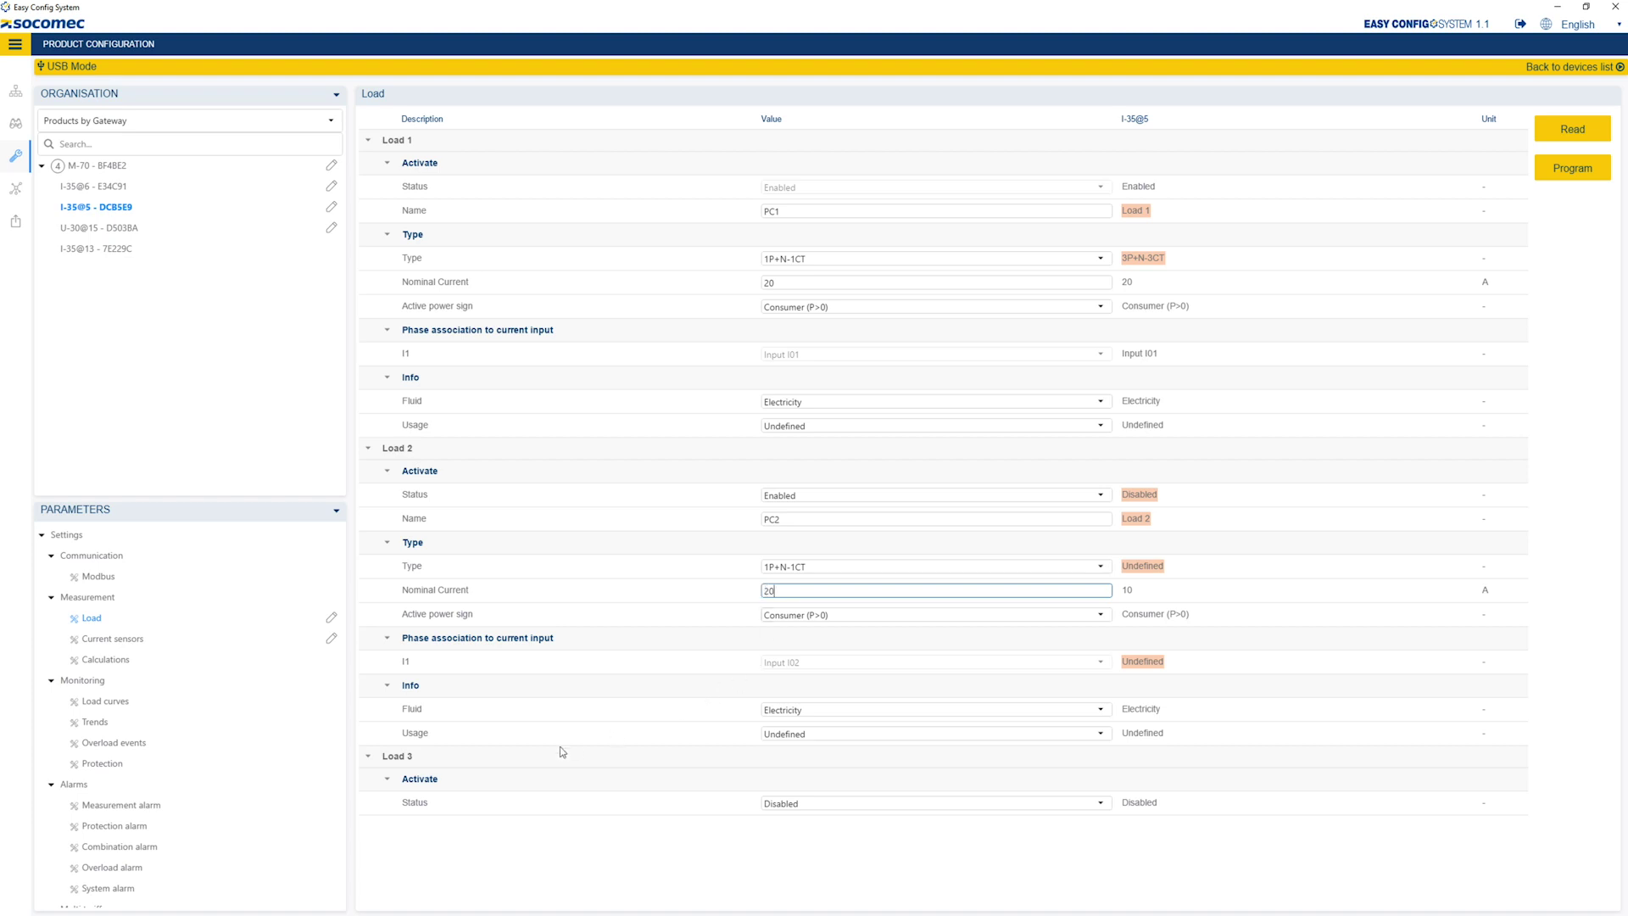
- Enable Load 3 as PC3 with a 15 A nominal current
left_click(861, 804)
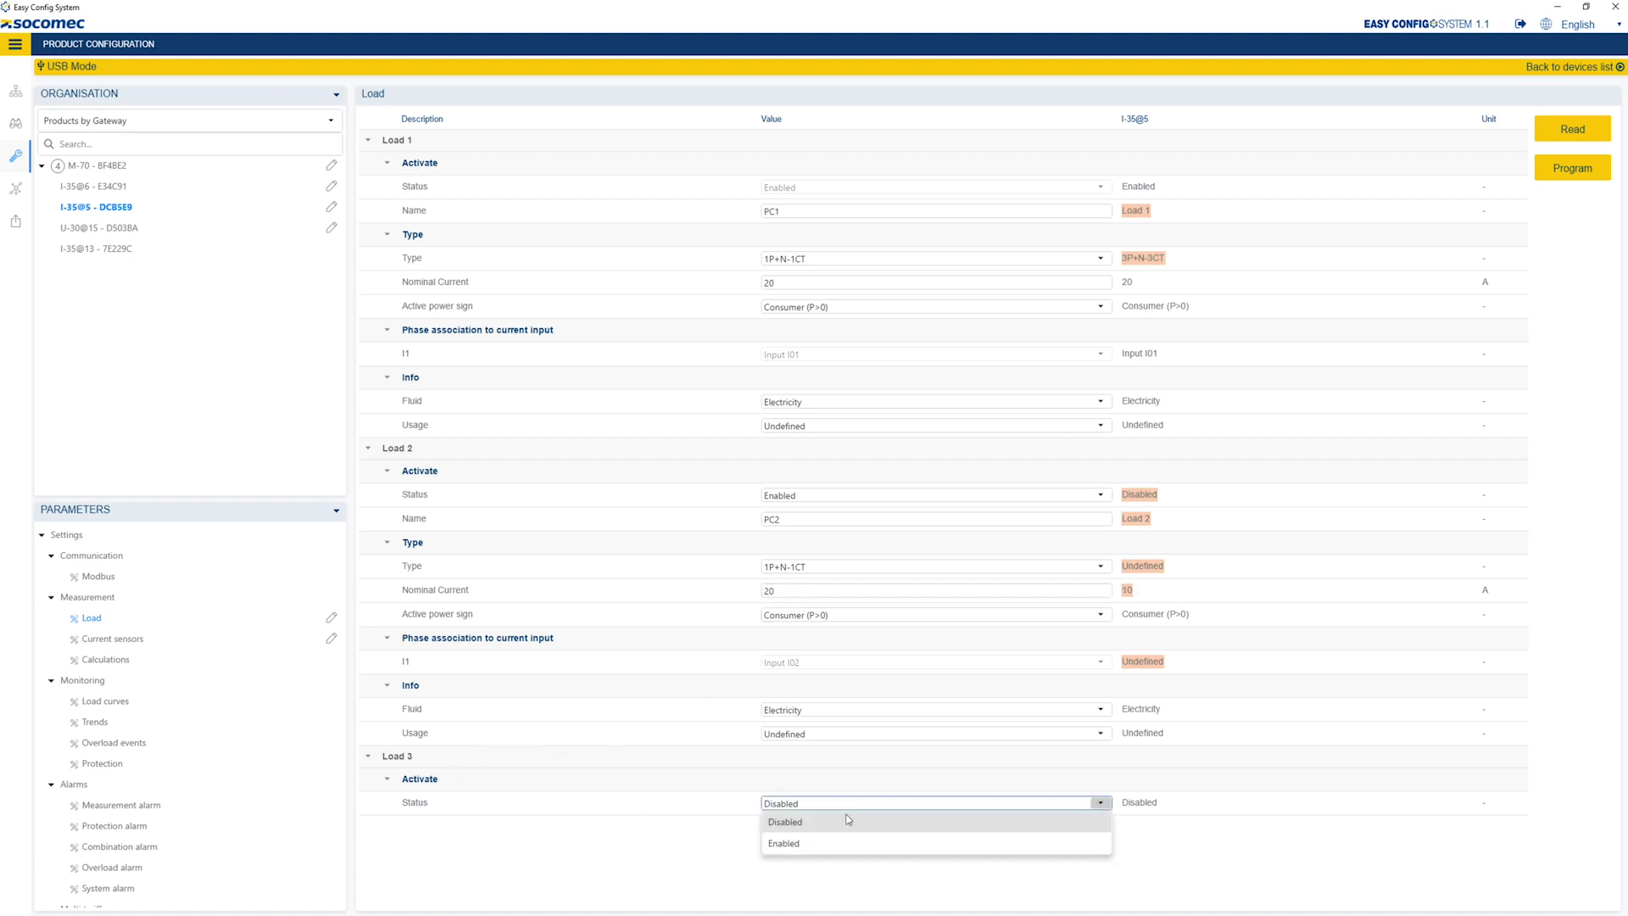
left_click(826, 842)
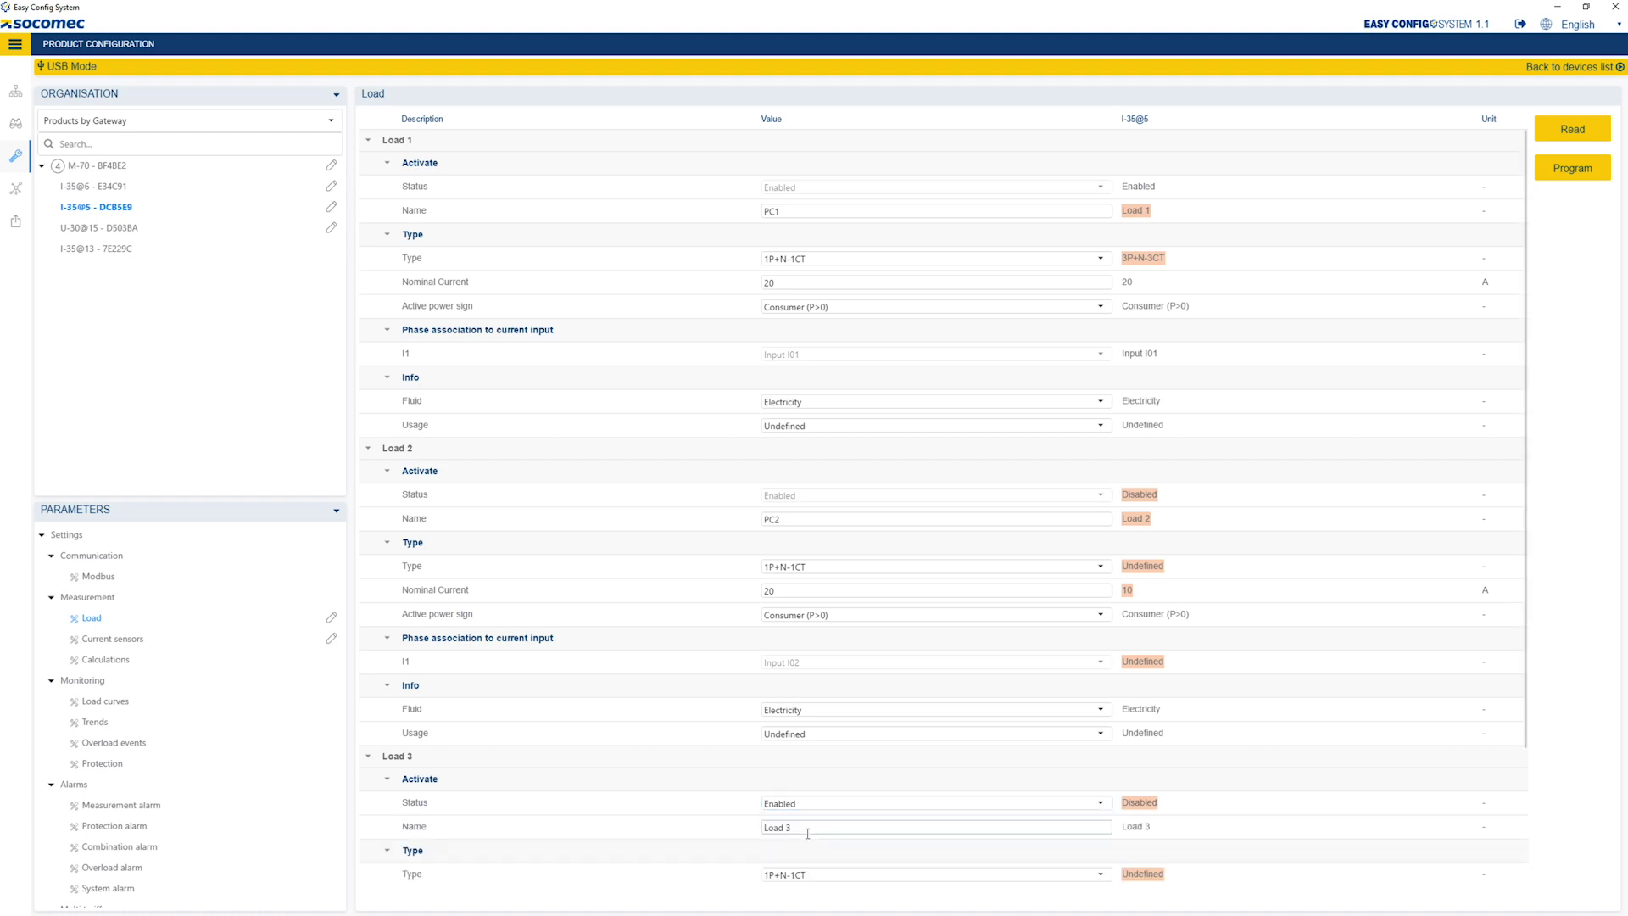
left_click_drag(806, 831, 754, 832)
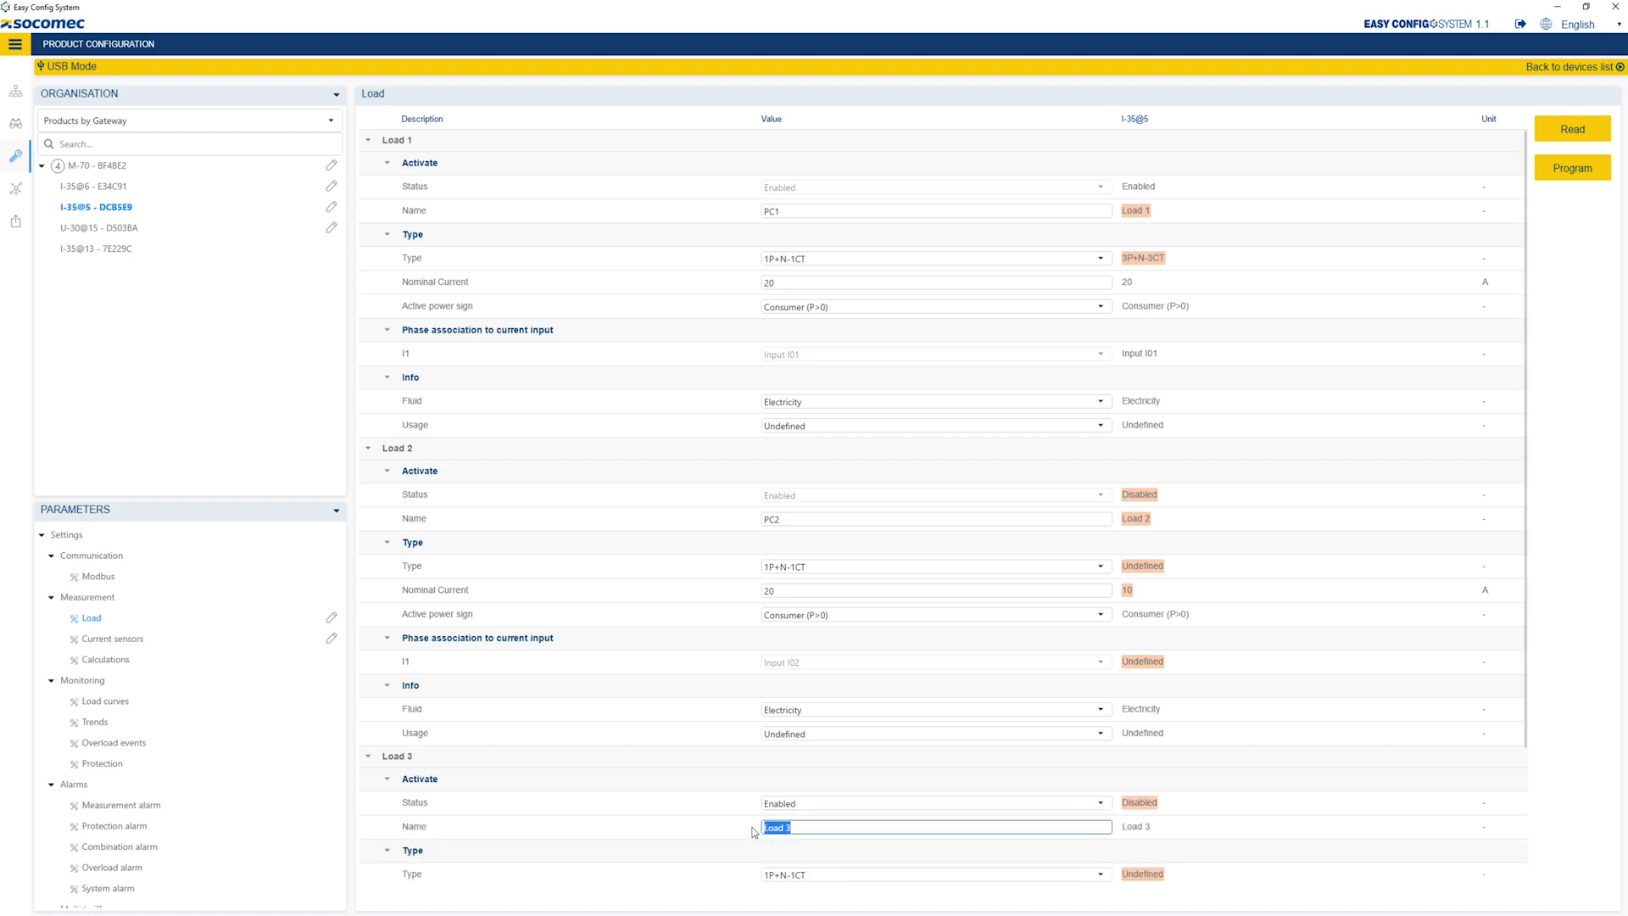
type("PC")
left_click_drag(1523, 516, 1526, 680)
left_click_drag(772, 727, 757, 733)
type("15")
left_click(719, 719)
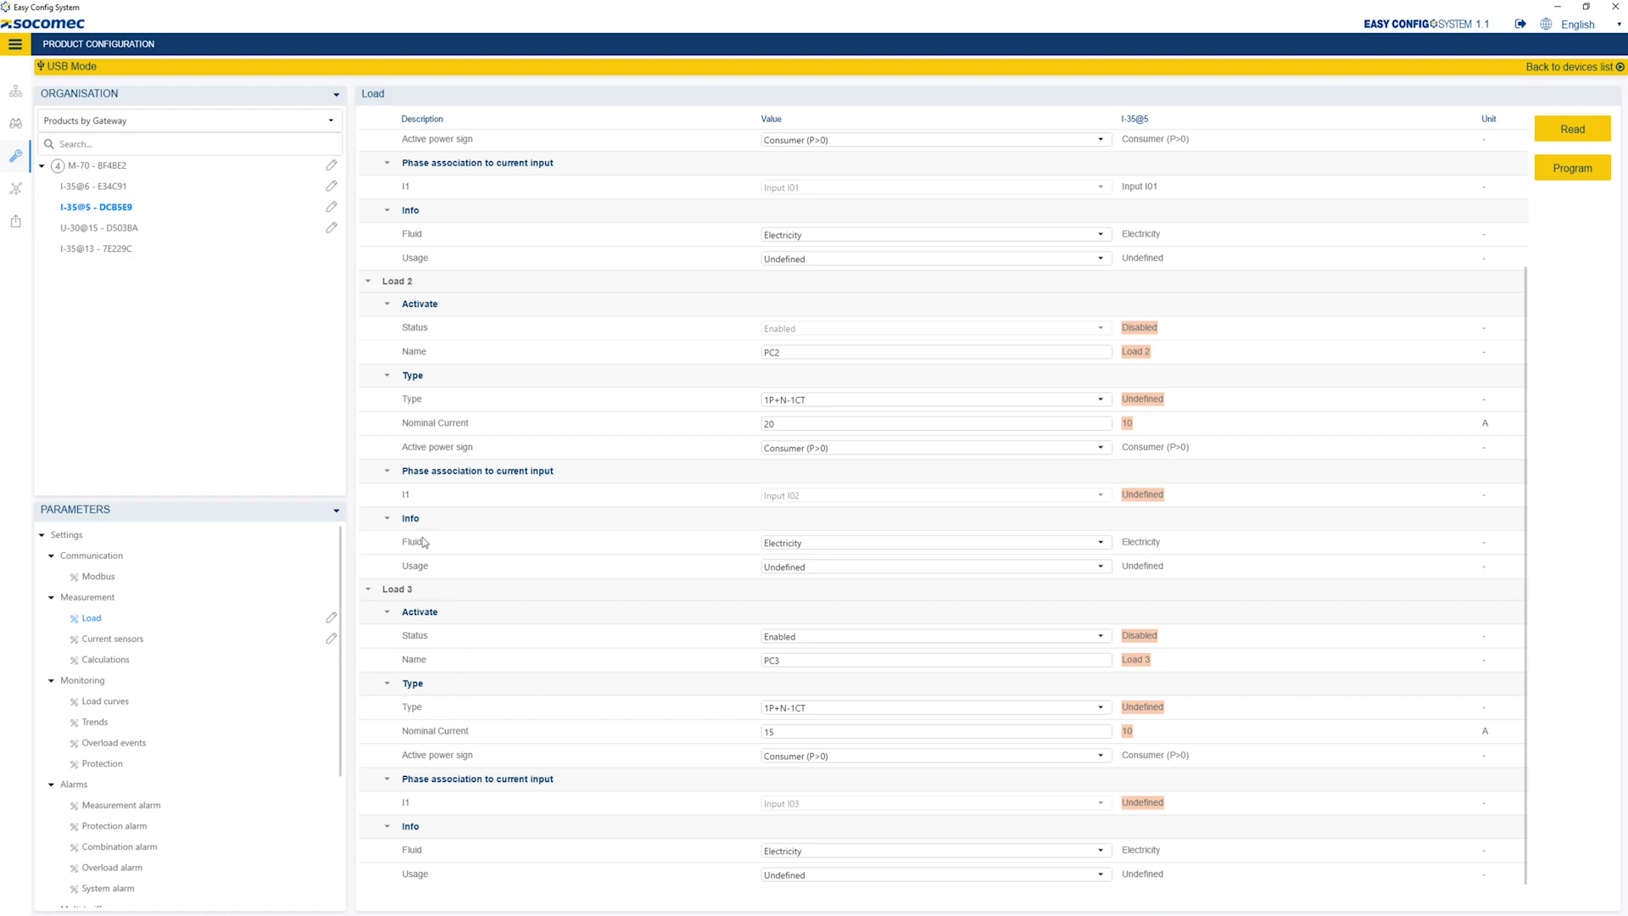
- Name I-35@13's Load 1 PC4 with a 5 A nominal current
left_click(119, 248)
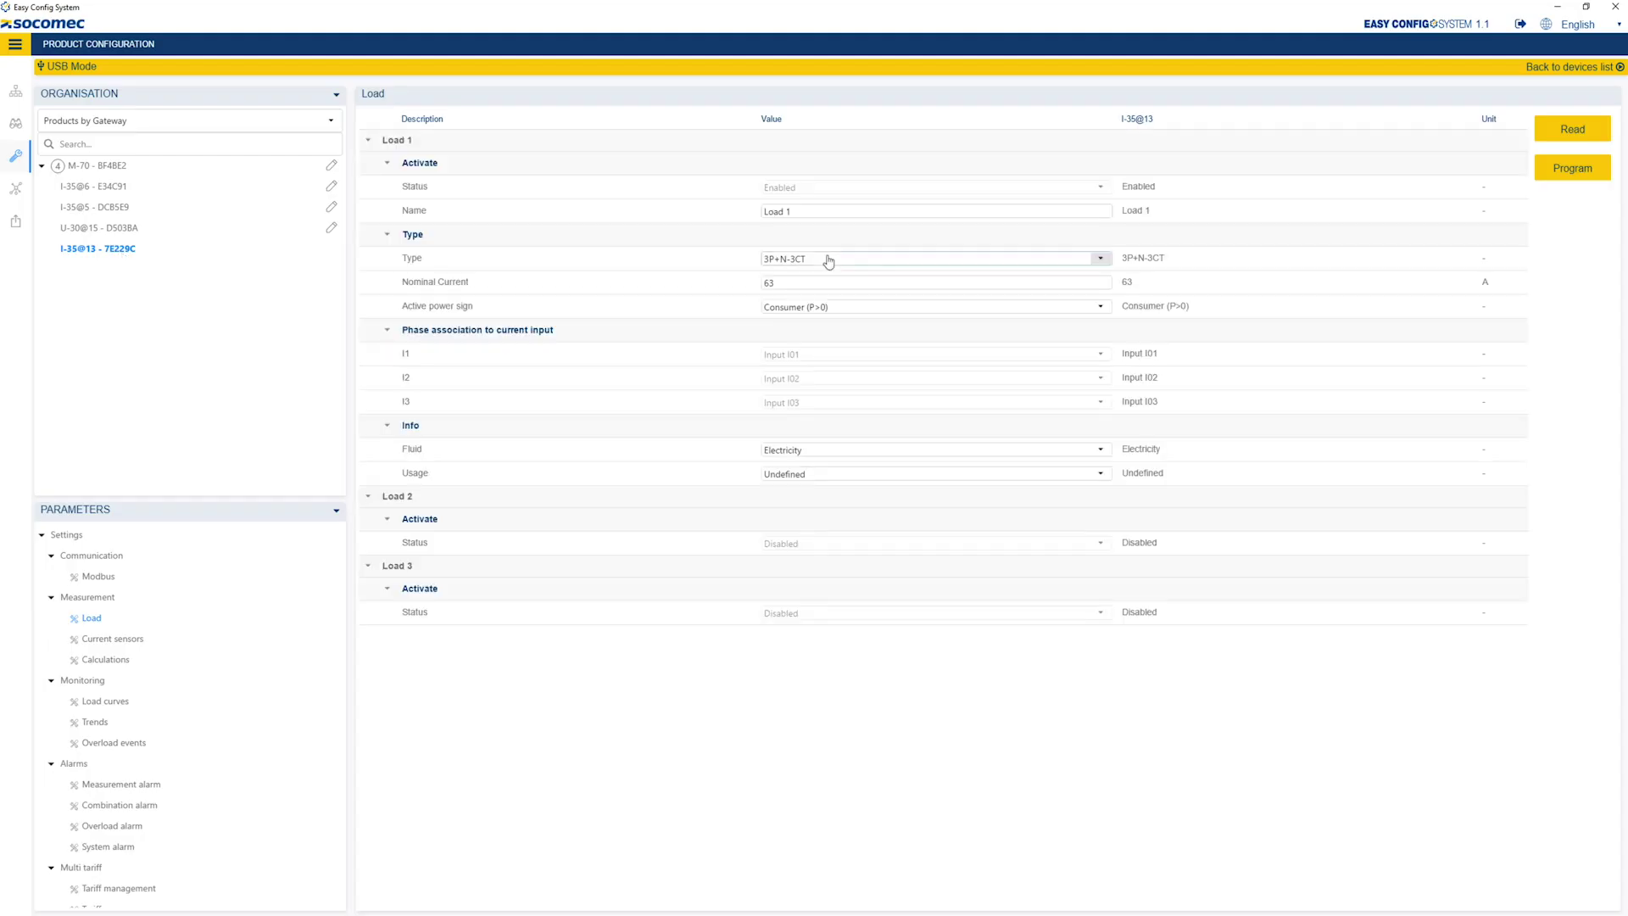
left_click(827, 259)
left_click(825, 272)
left_click_drag(818, 214, 764, 214)
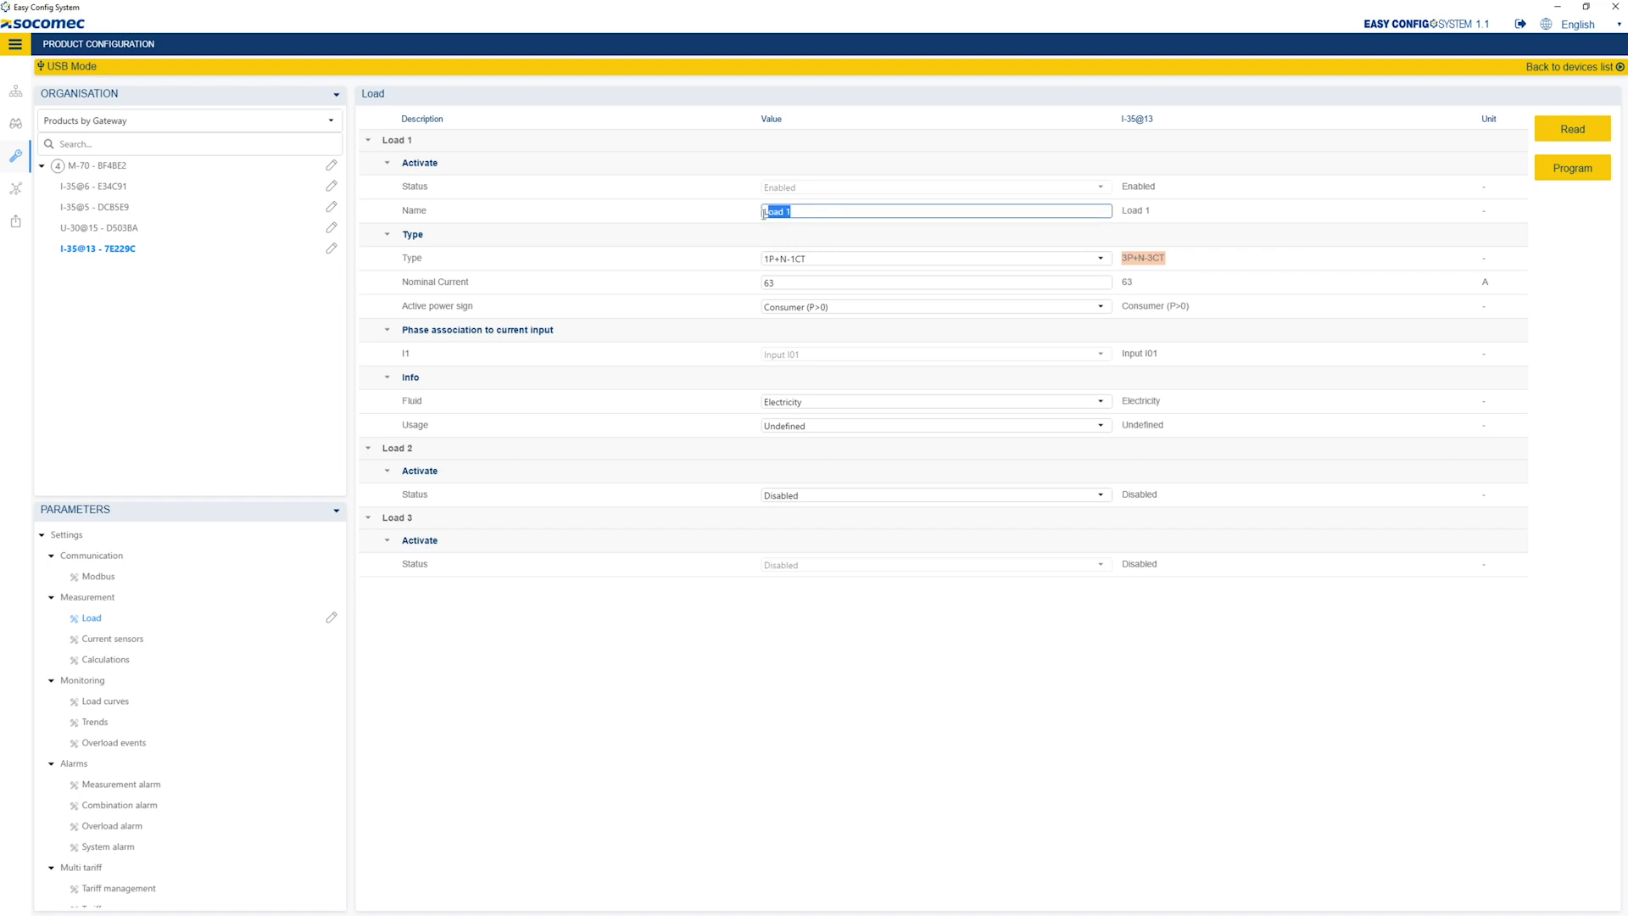
type("PC")
double_click(768, 283)
type("5")
- Enable Load 2 as PC5 with a 5 A nominal current
left_click(789, 495)
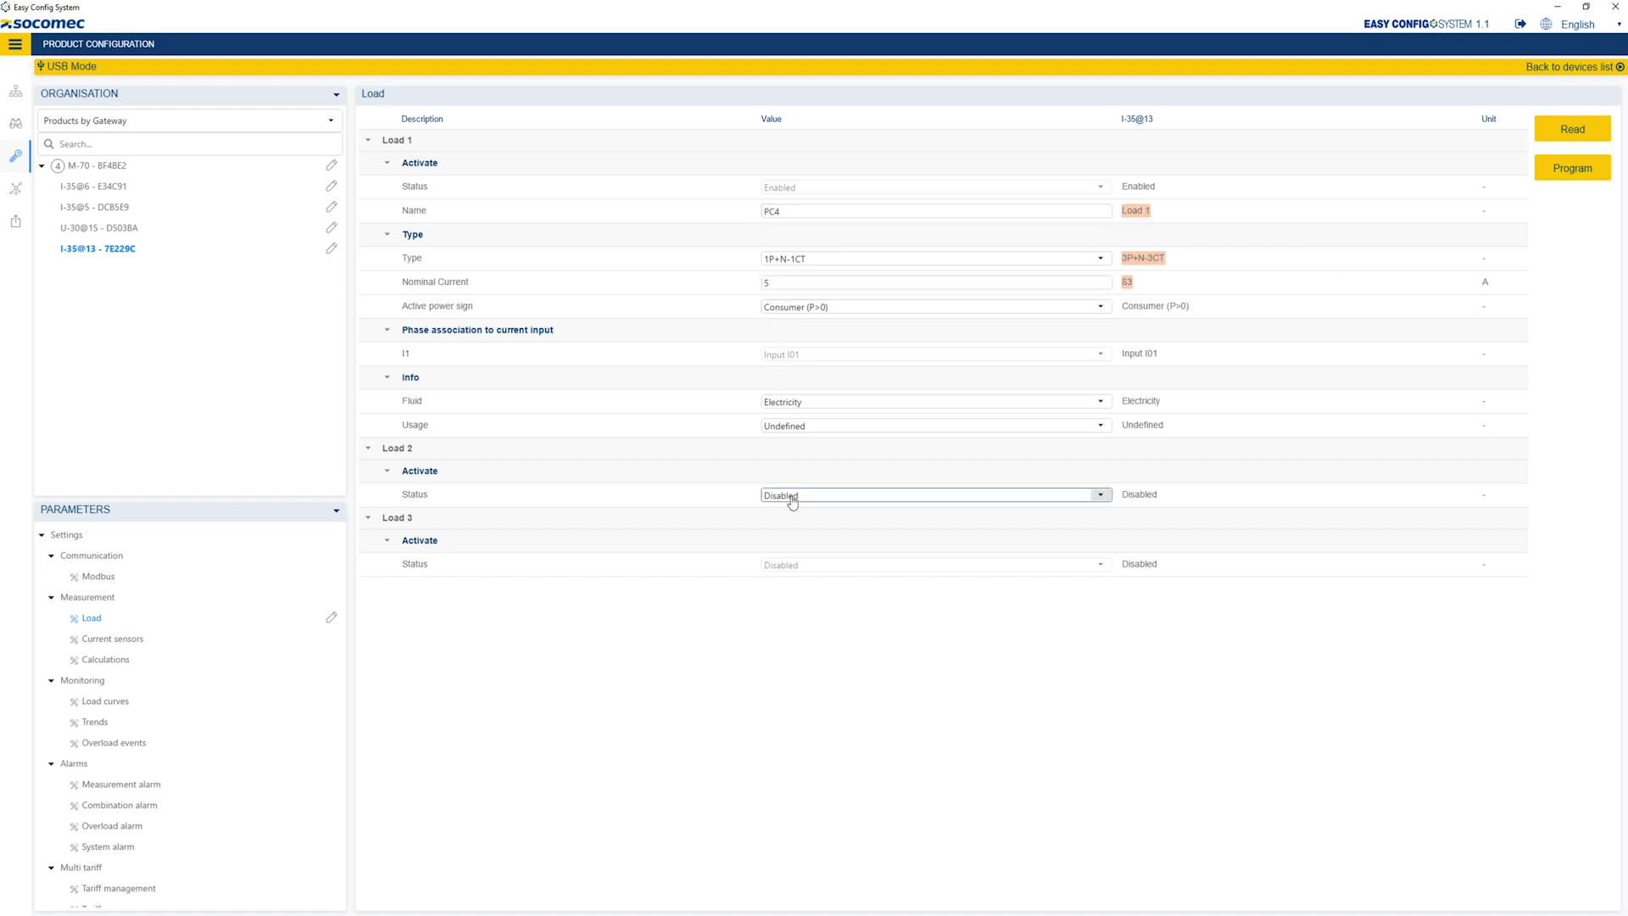
left_click(793, 521)
left_click_drag(796, 520, 726, 527)
type("PC5")
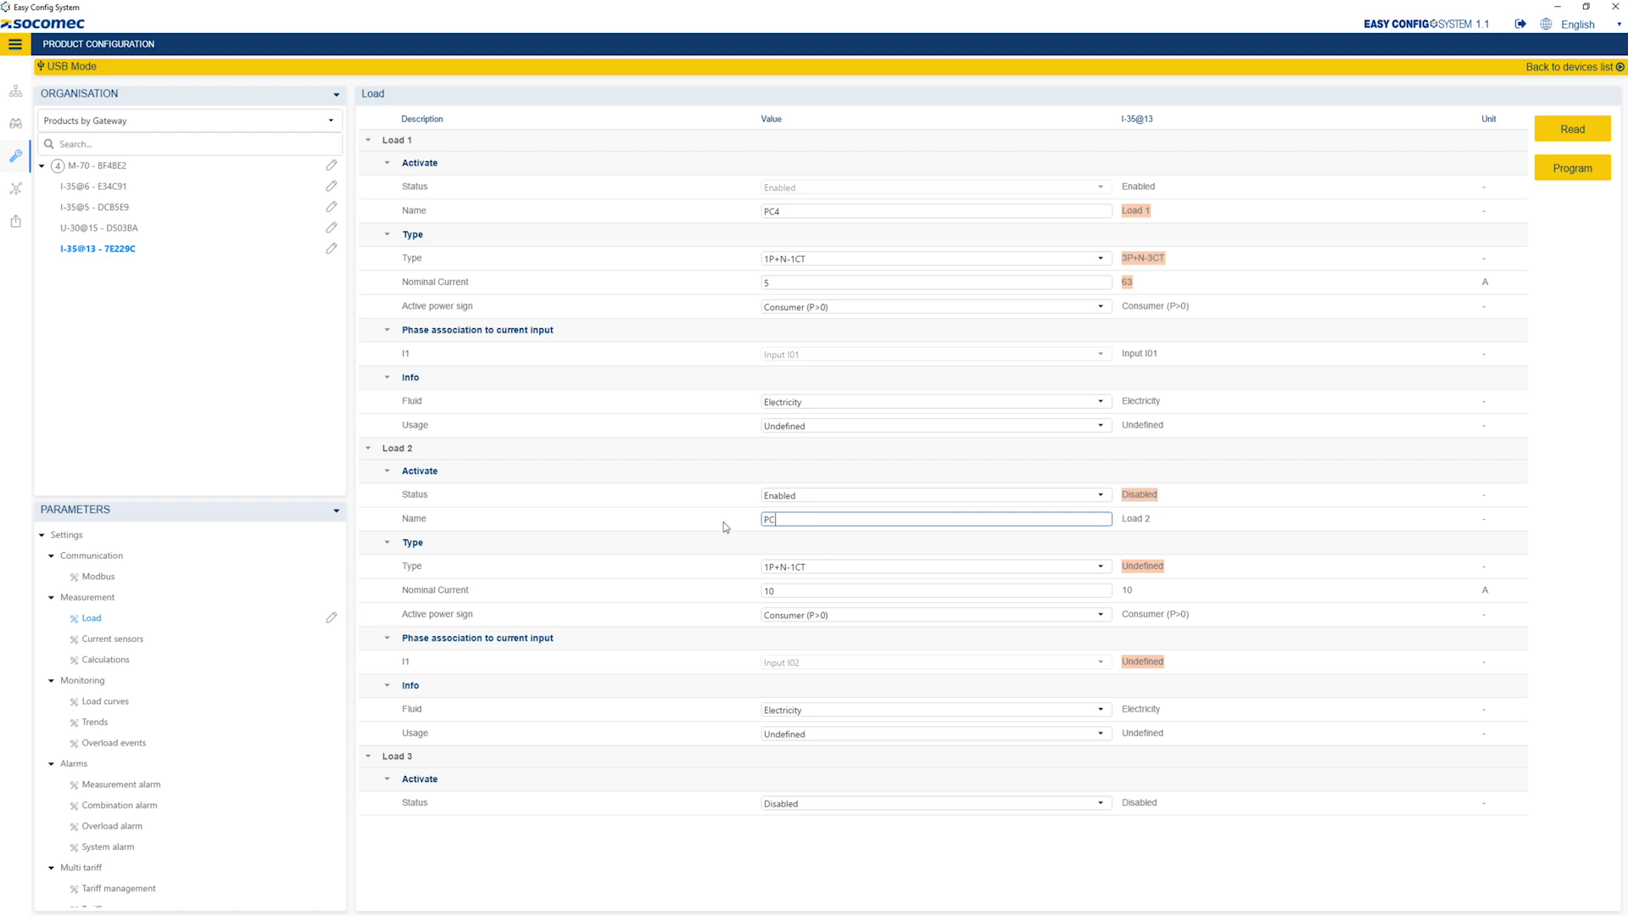
double_click(768, 590)
type("5")
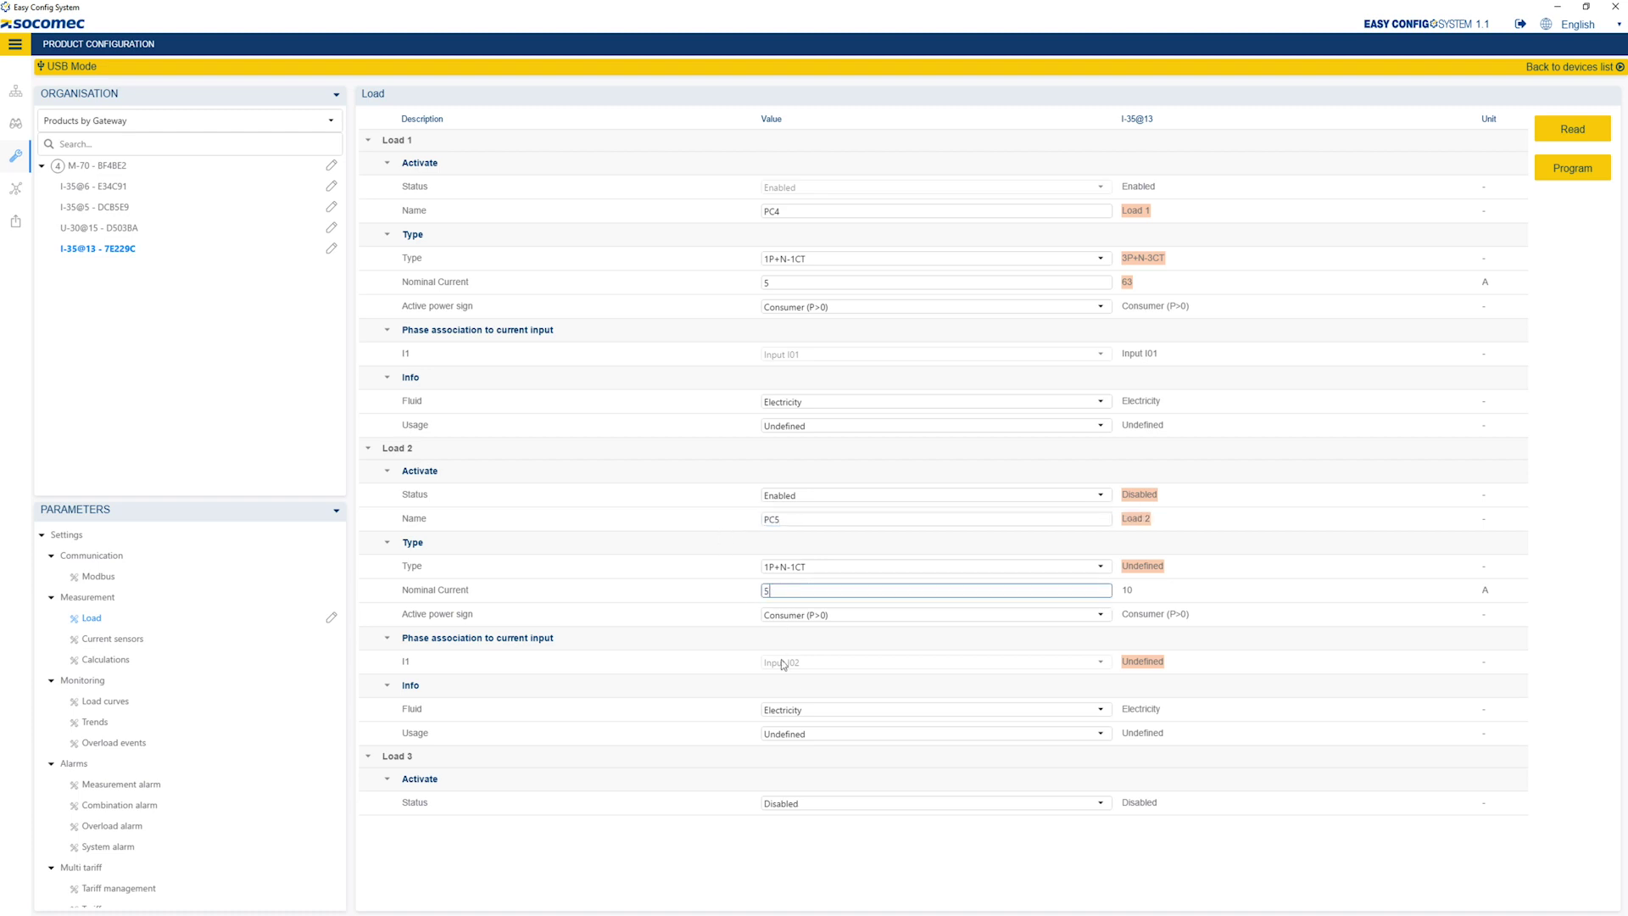
- Enable Load 3 and name it PC6
left_click(807, 802)
left_click(808, 844)
left_click_drag(797, 828, 739, 828)
type("PC6")
scroll(1522, 632, "down", 4)
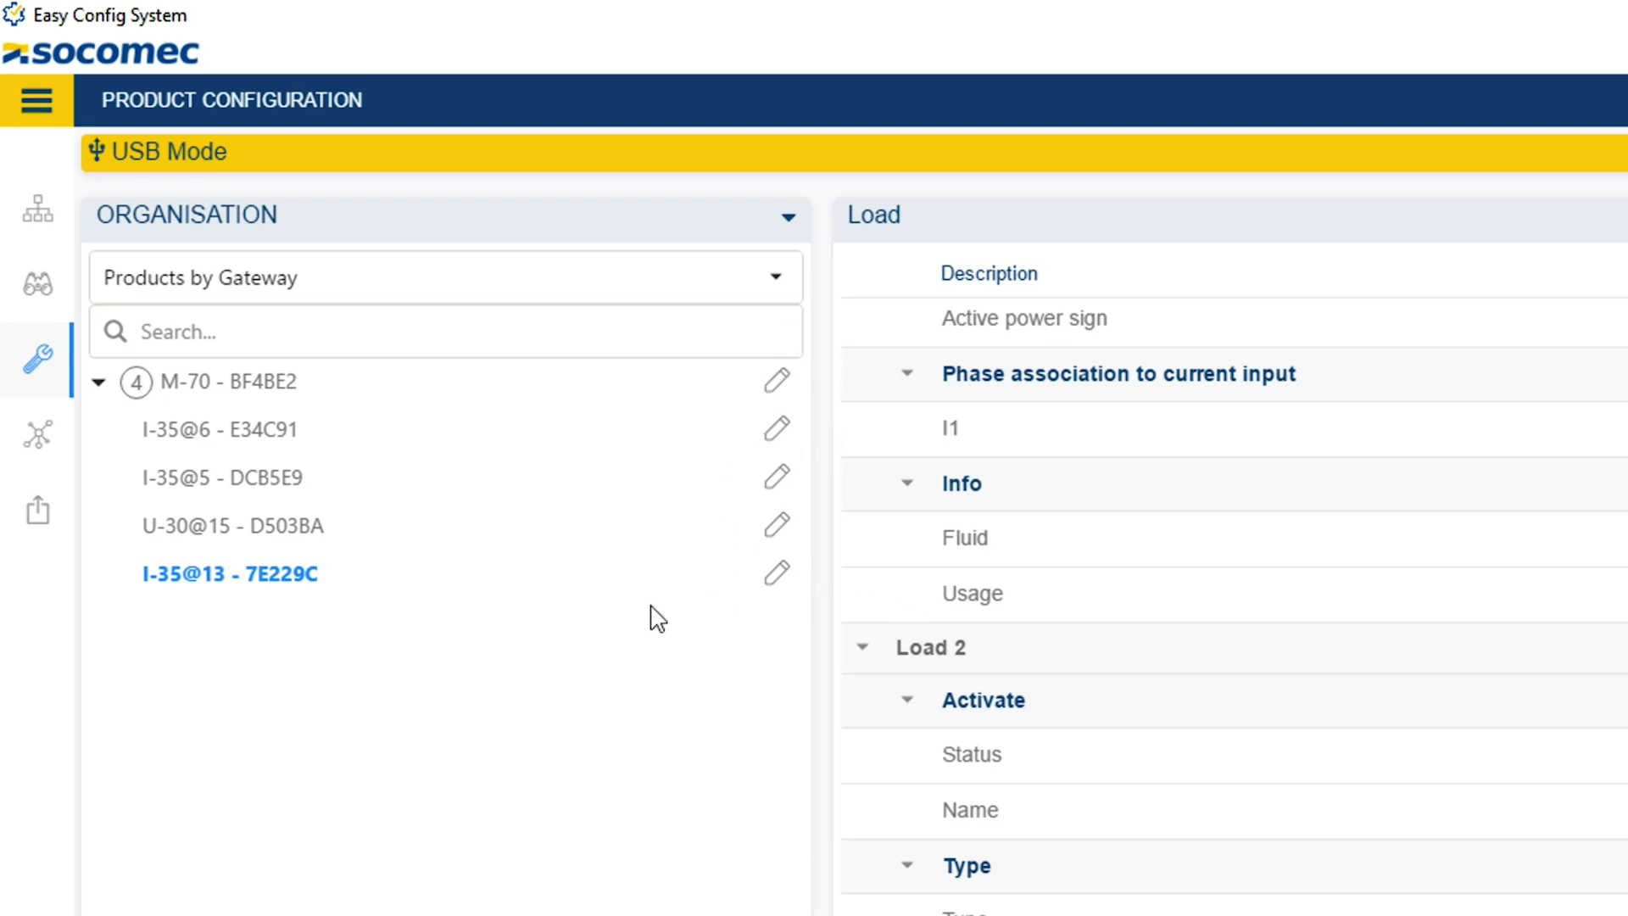
- Program all five modified devices at once, then go back to Product Configuration
left_click(38, 511)
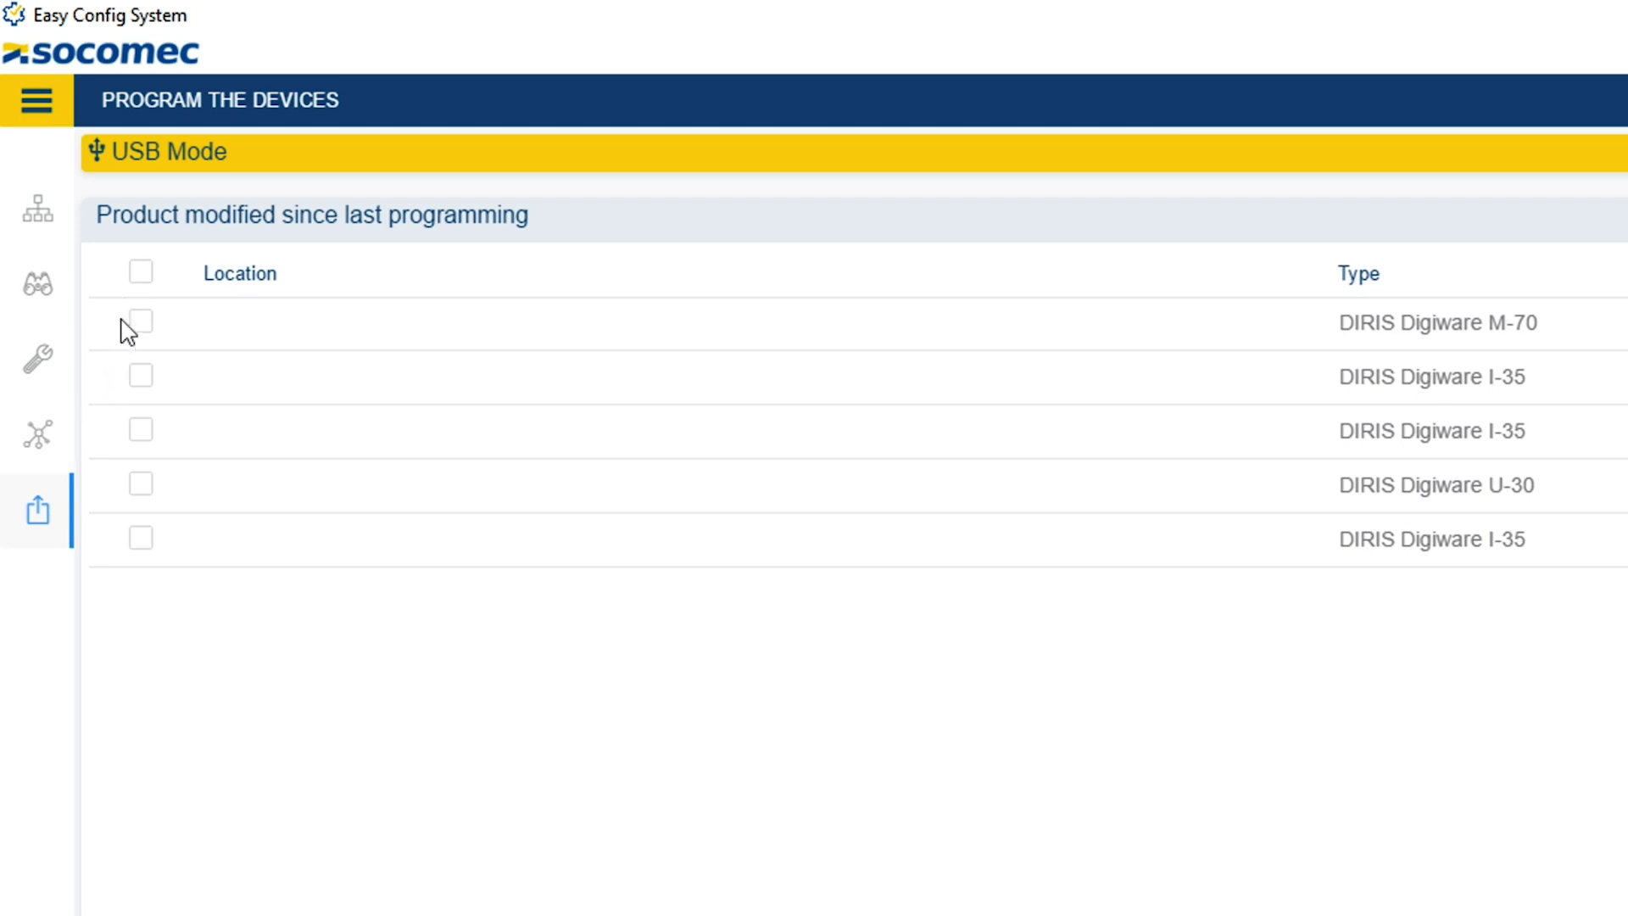
left_click(140, 273)
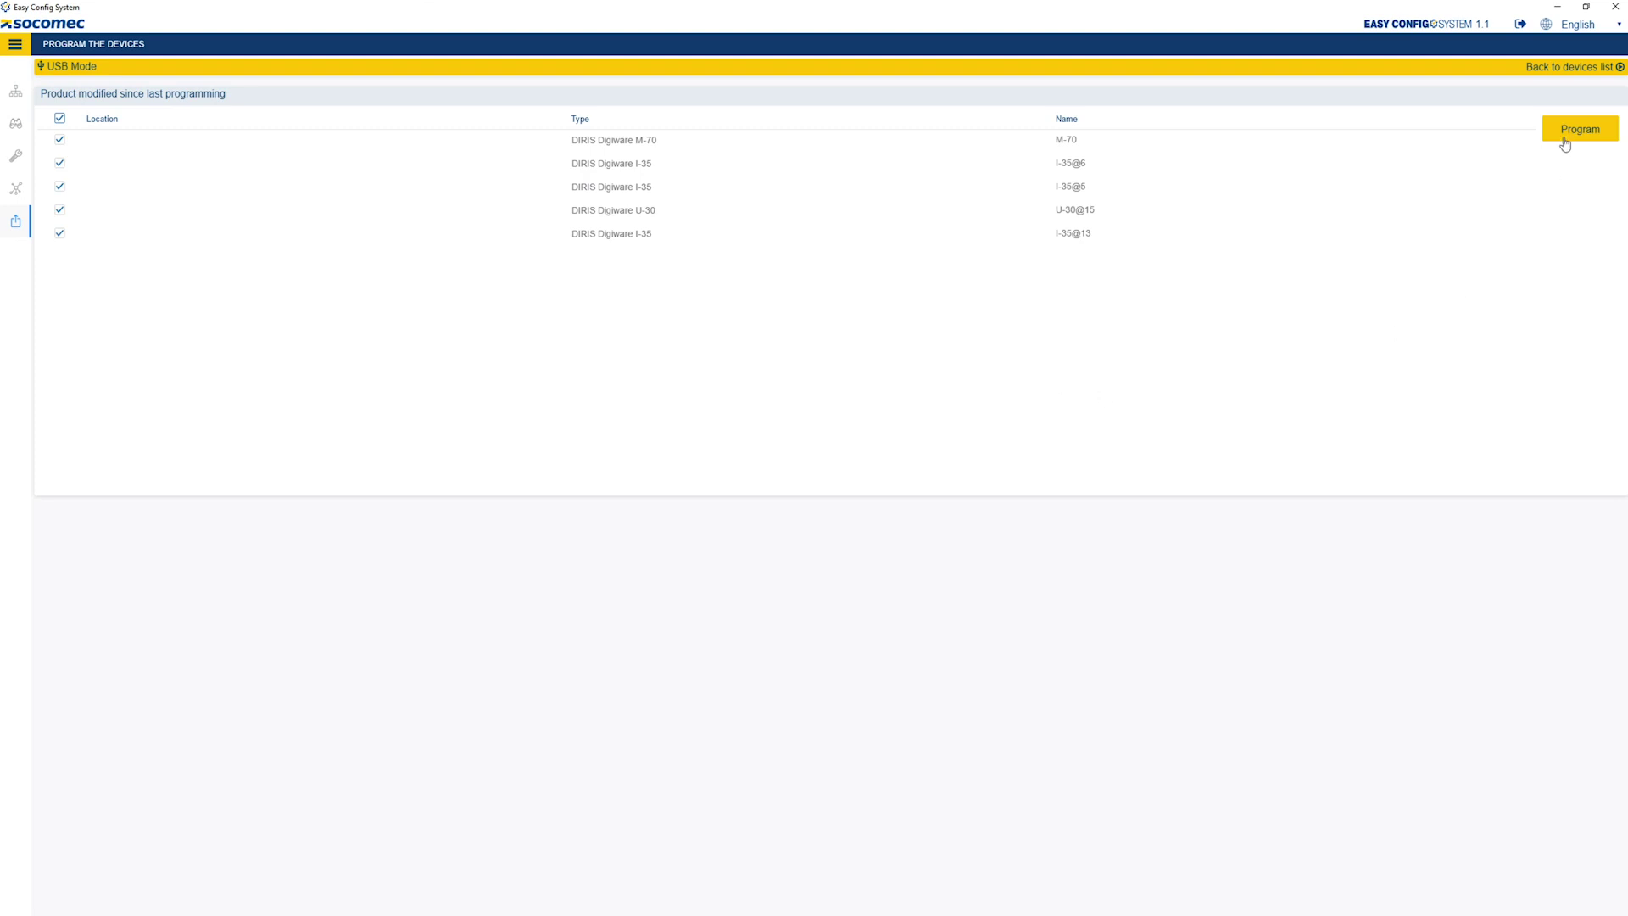
left_click(1565, 142)
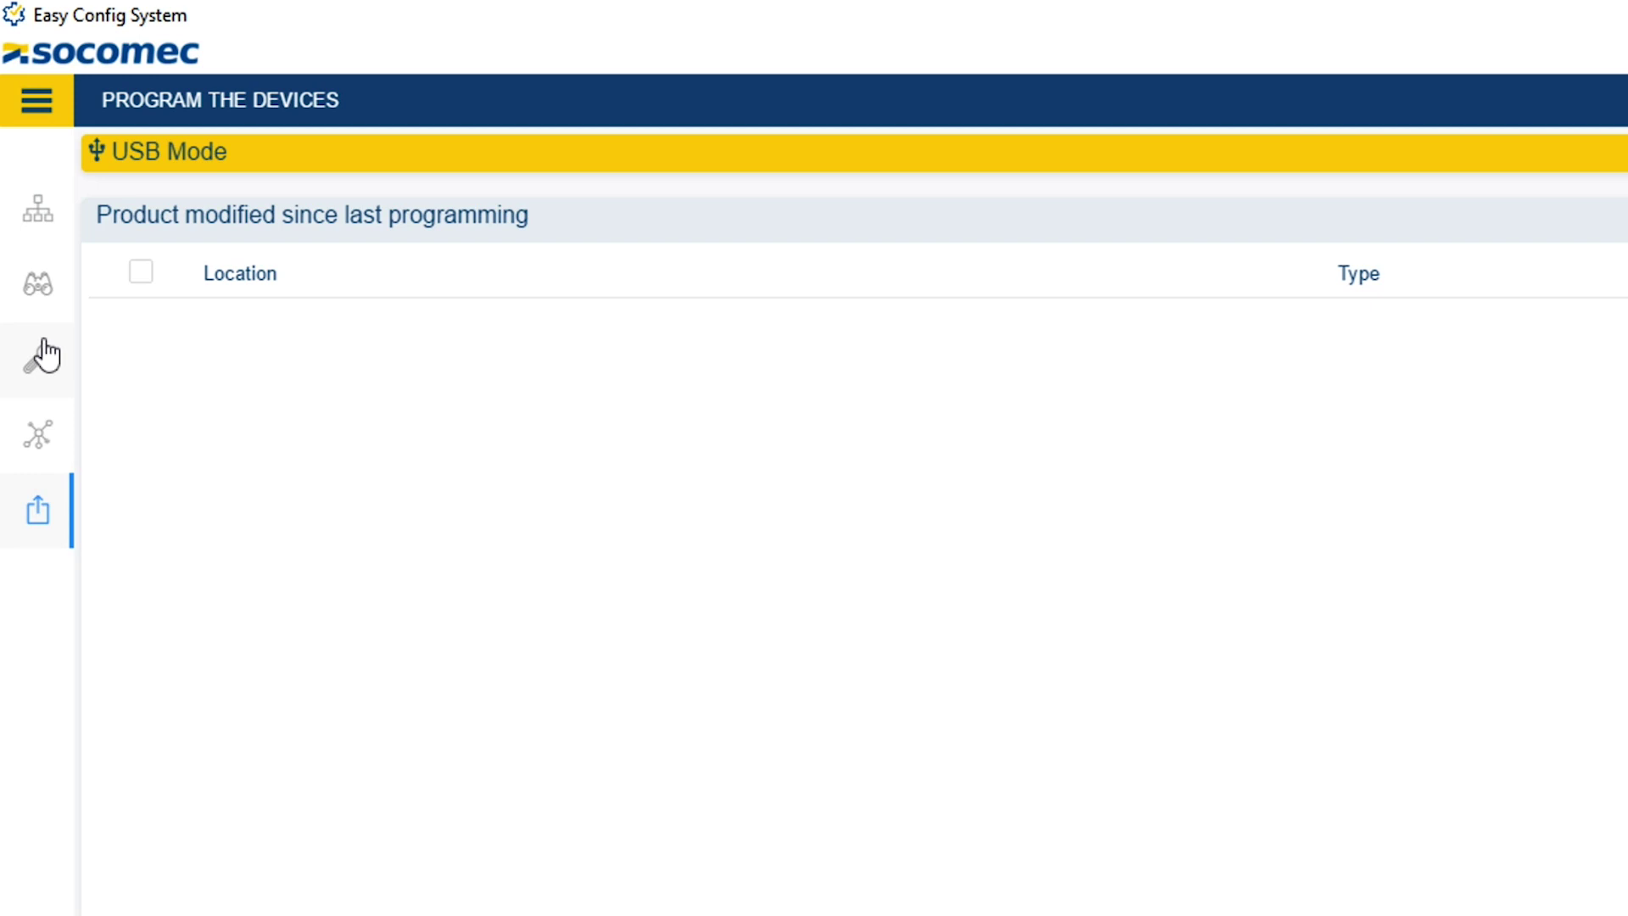
left_click(35, 356)
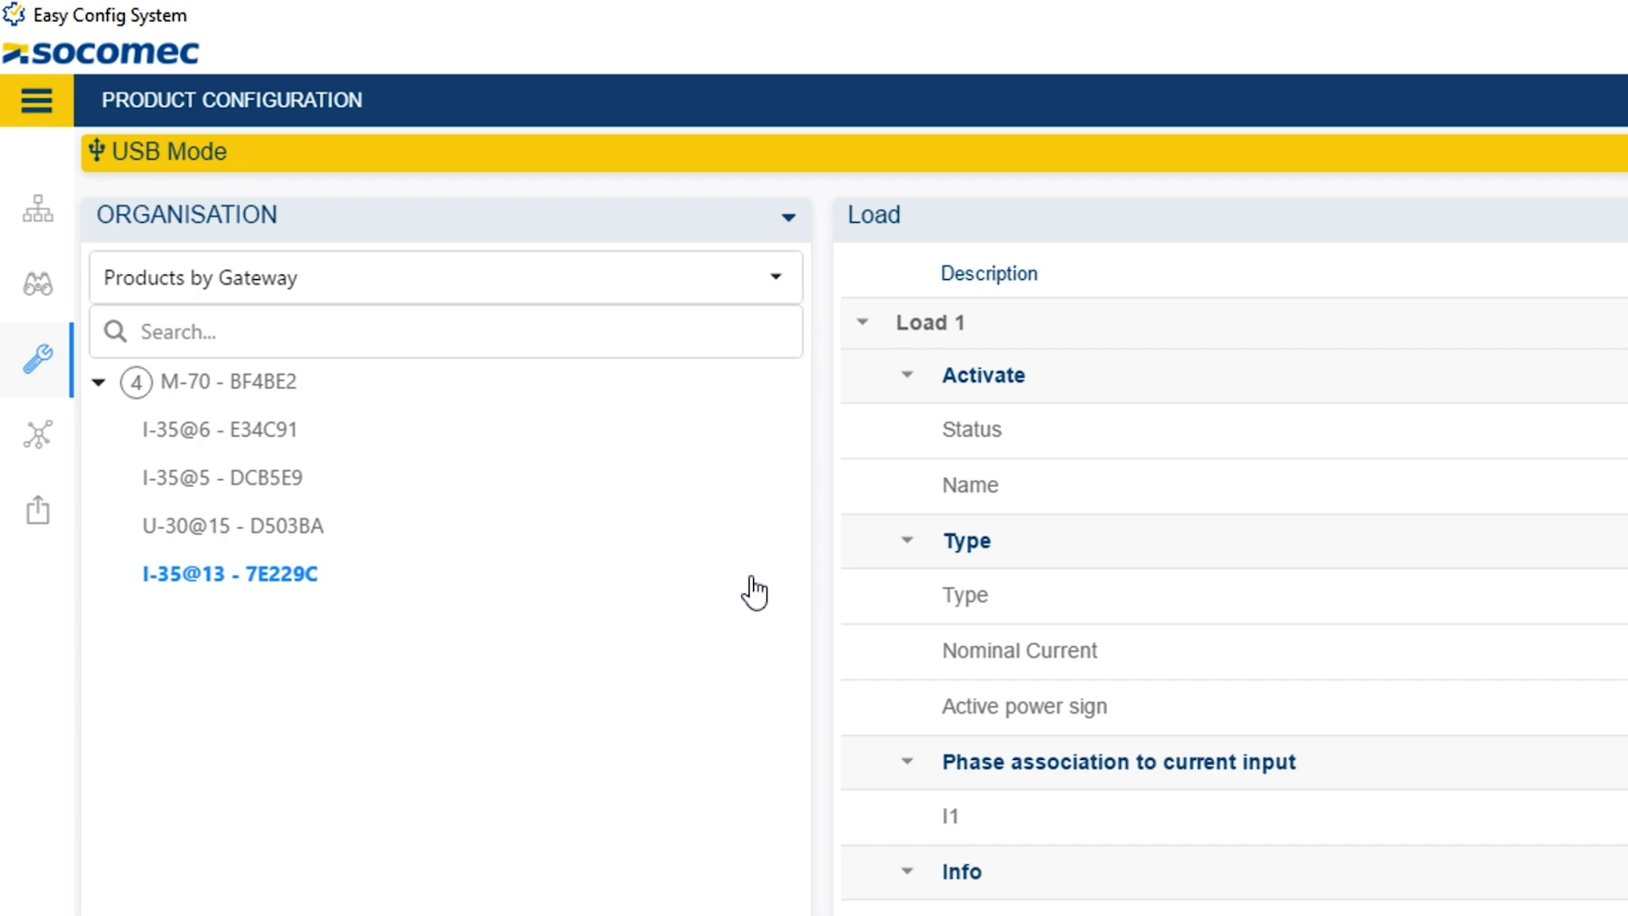
- Run and hide I-35@6's wiring diagnostic, then display its live Load measurements
left_click(38, 288)
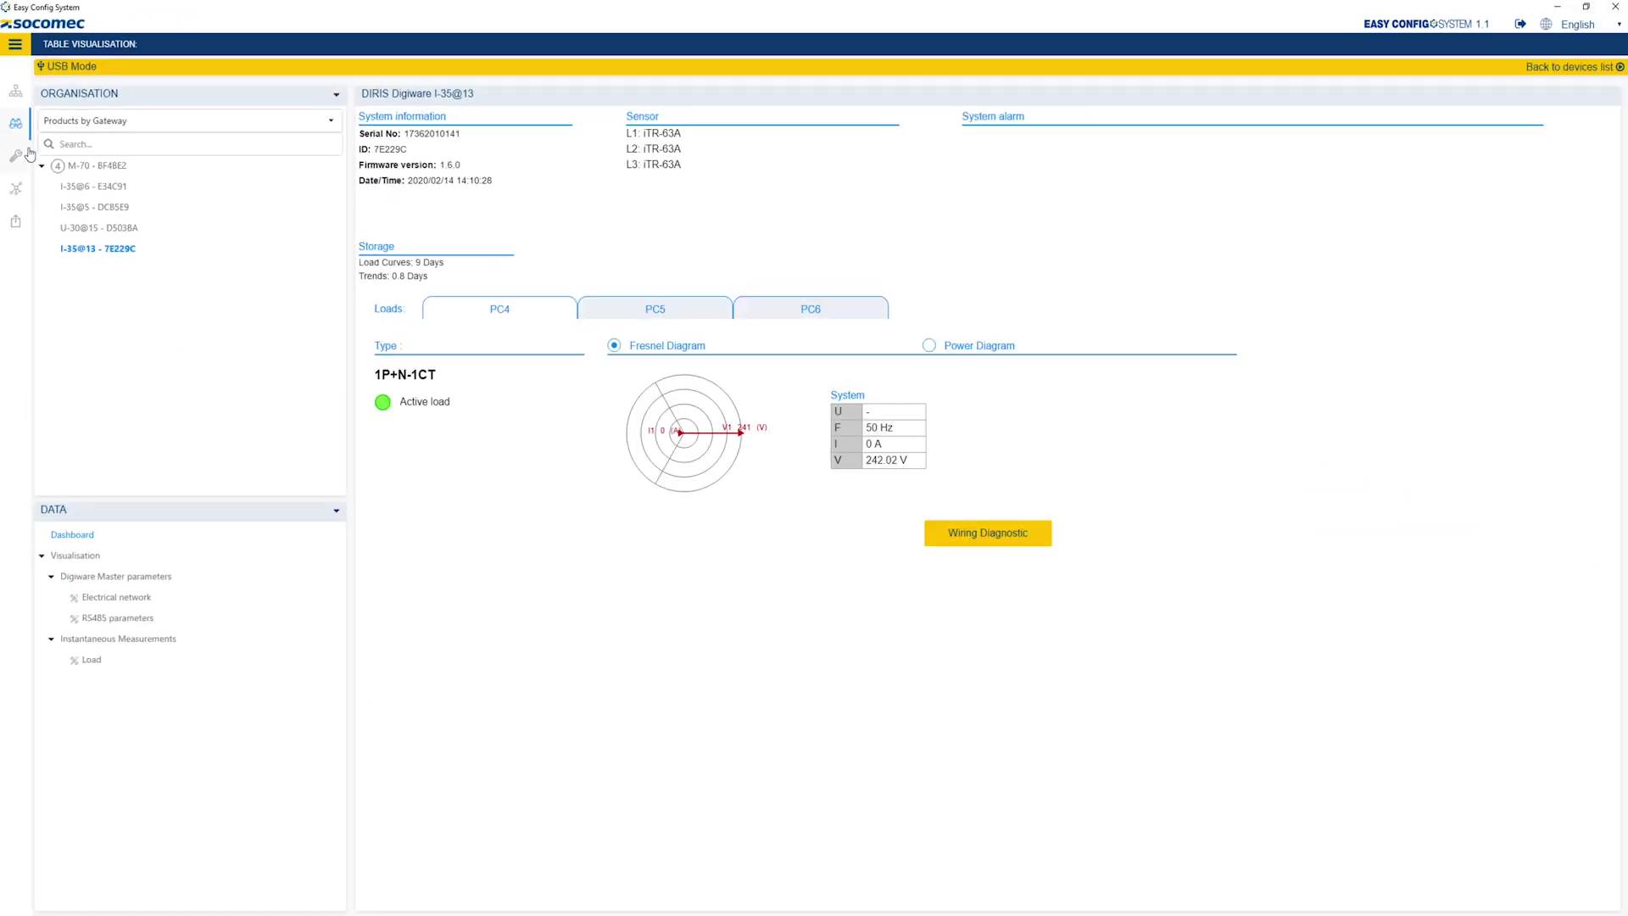
left_click(87, 188)
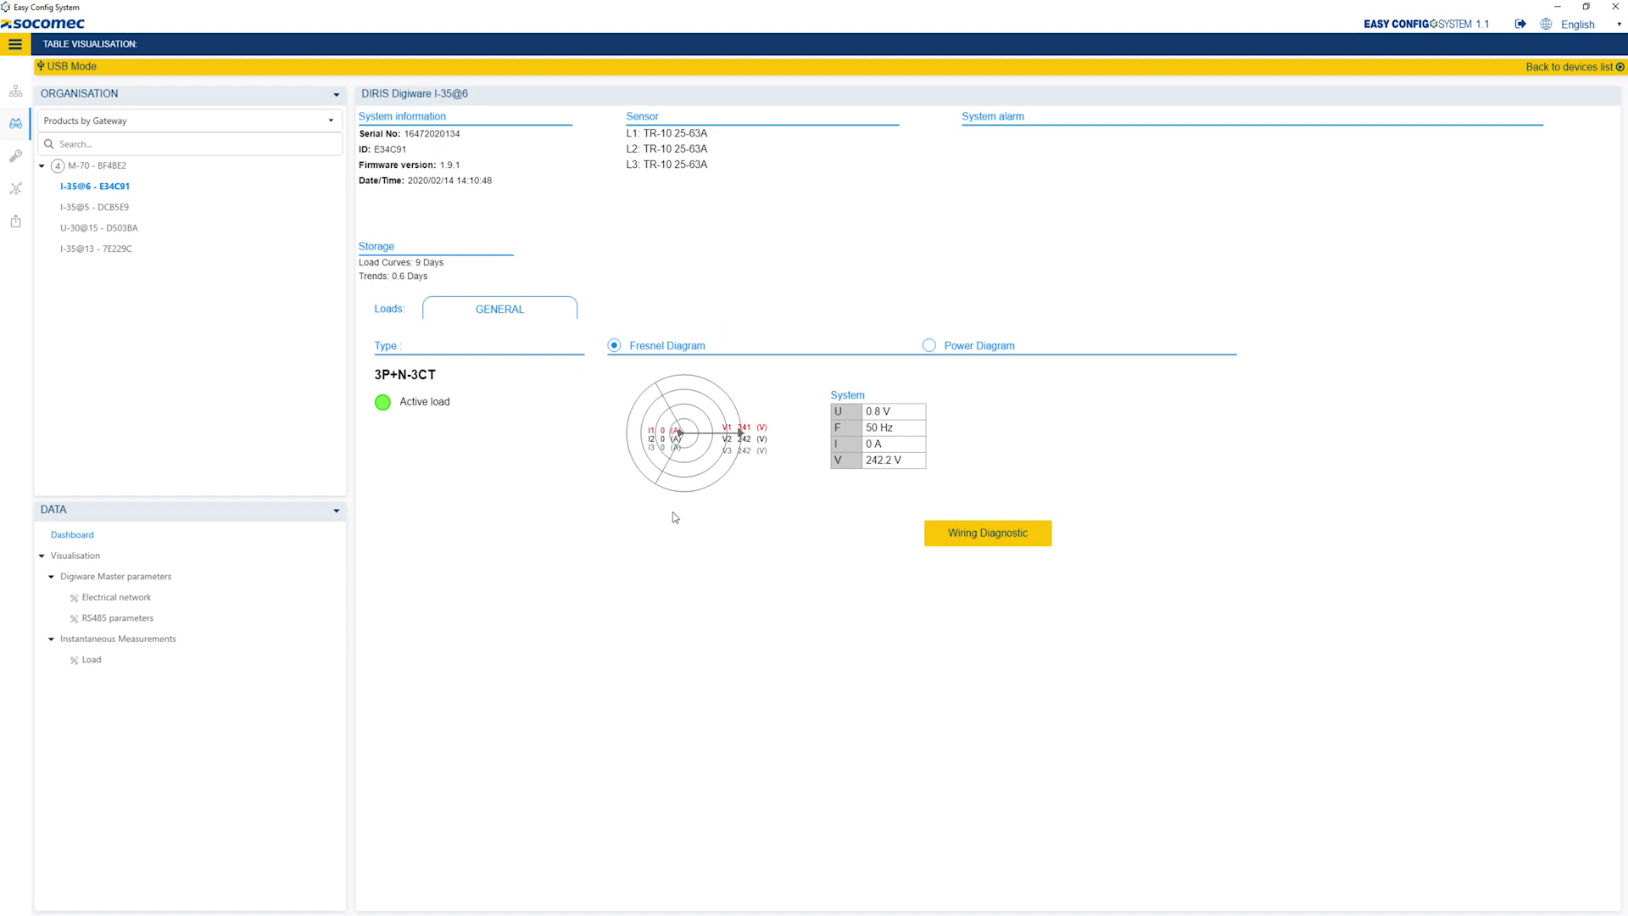
left_click(997, 536)
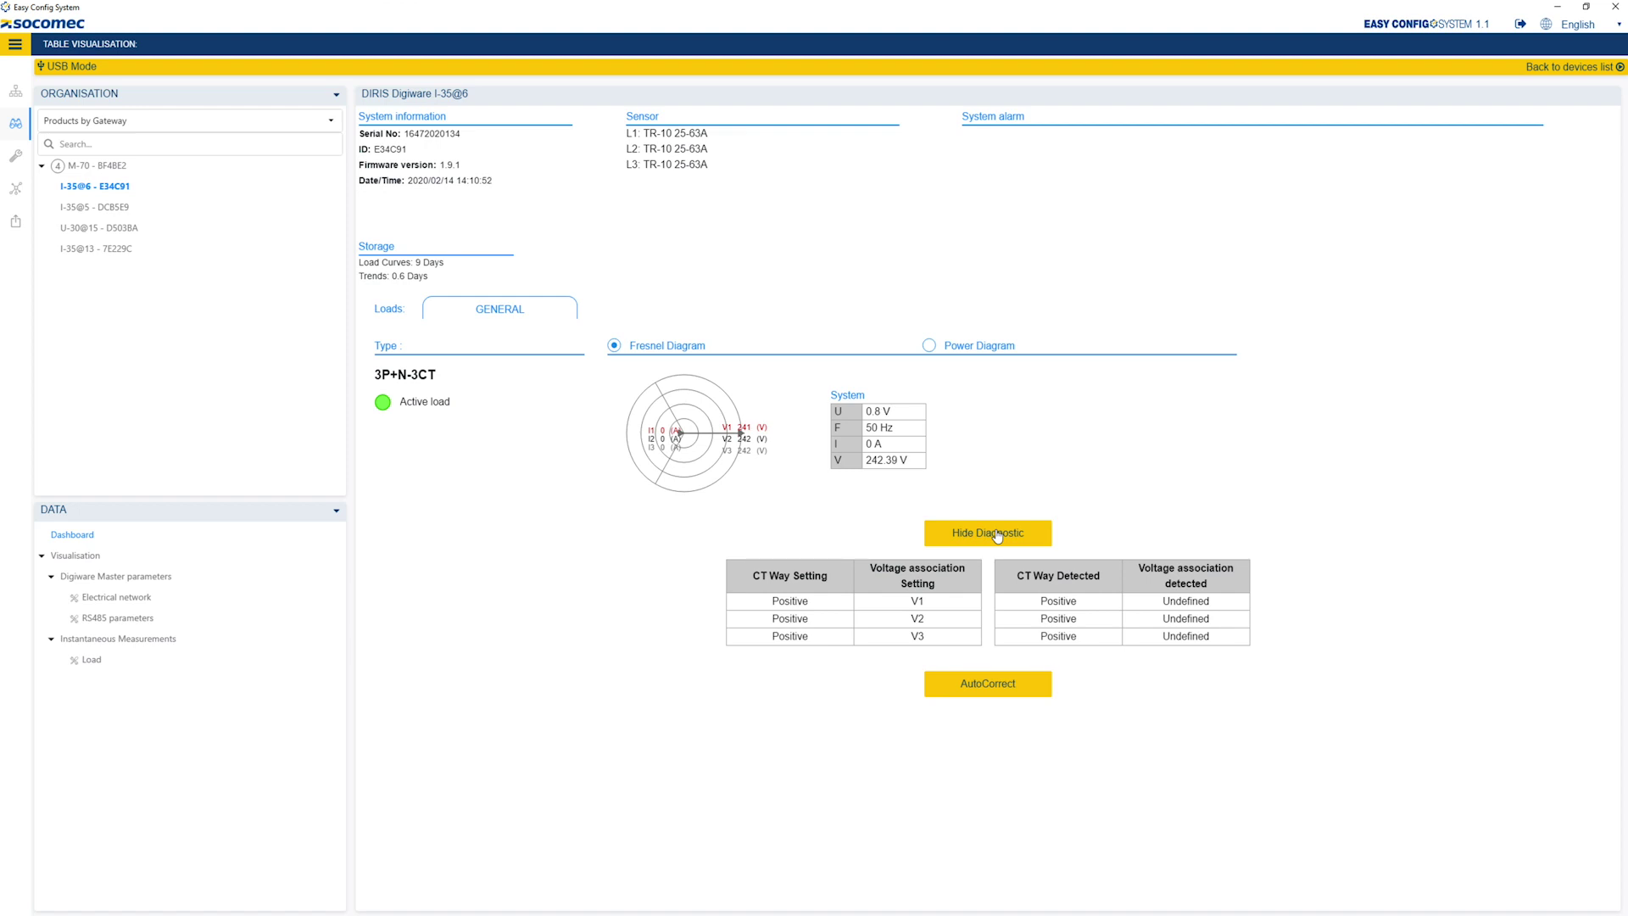
left_click(997, 535)
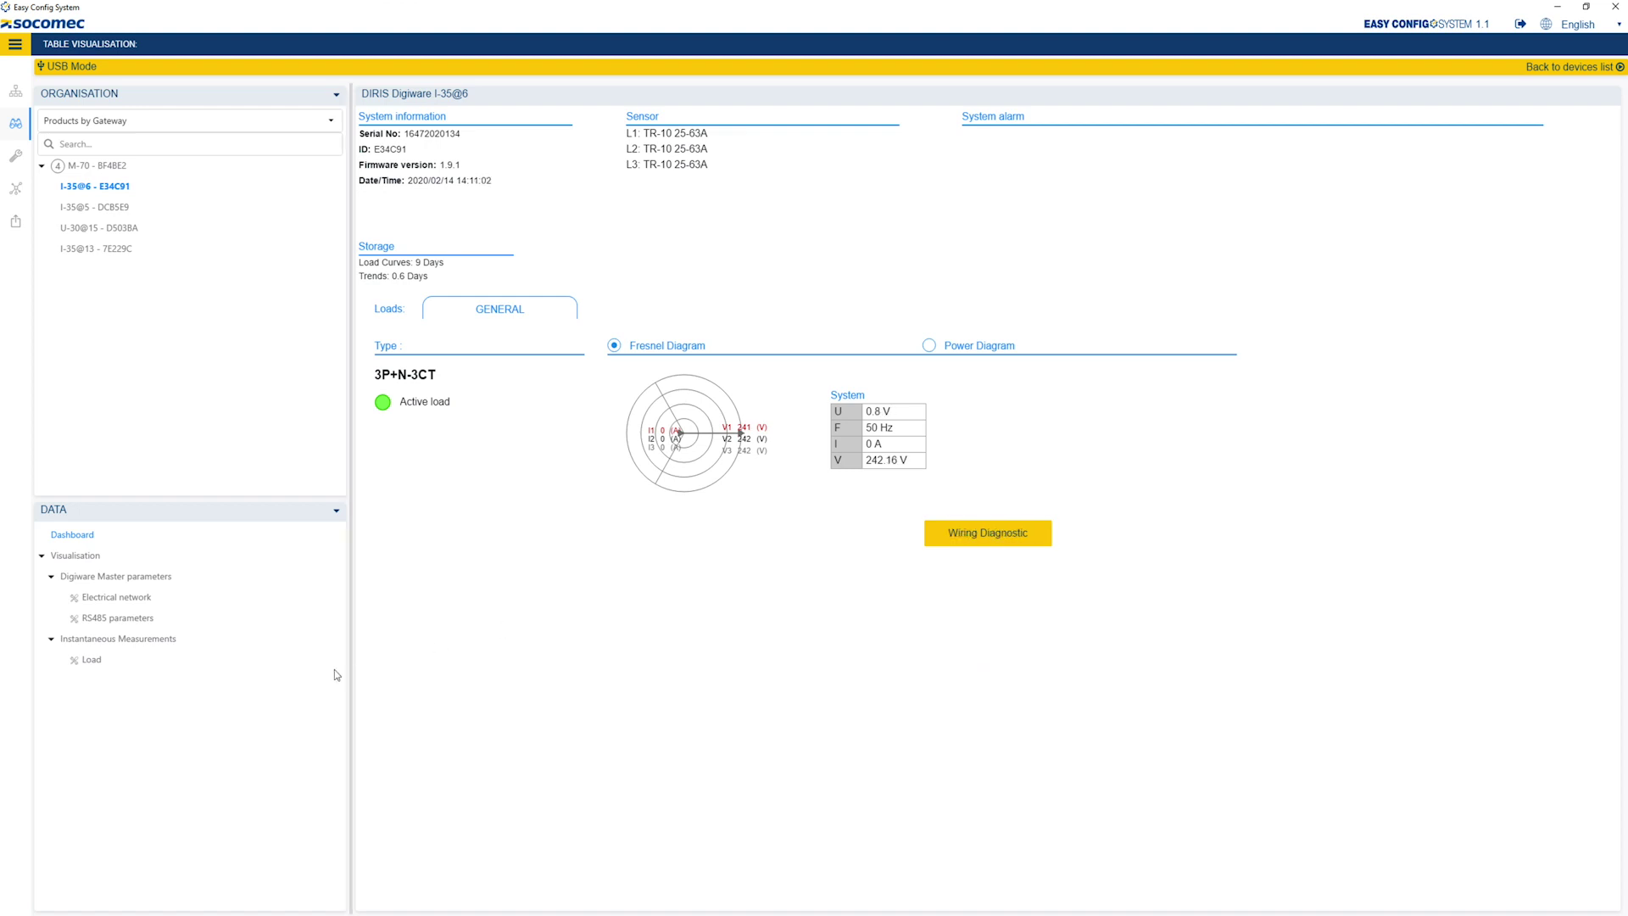
left_click(91, 659)
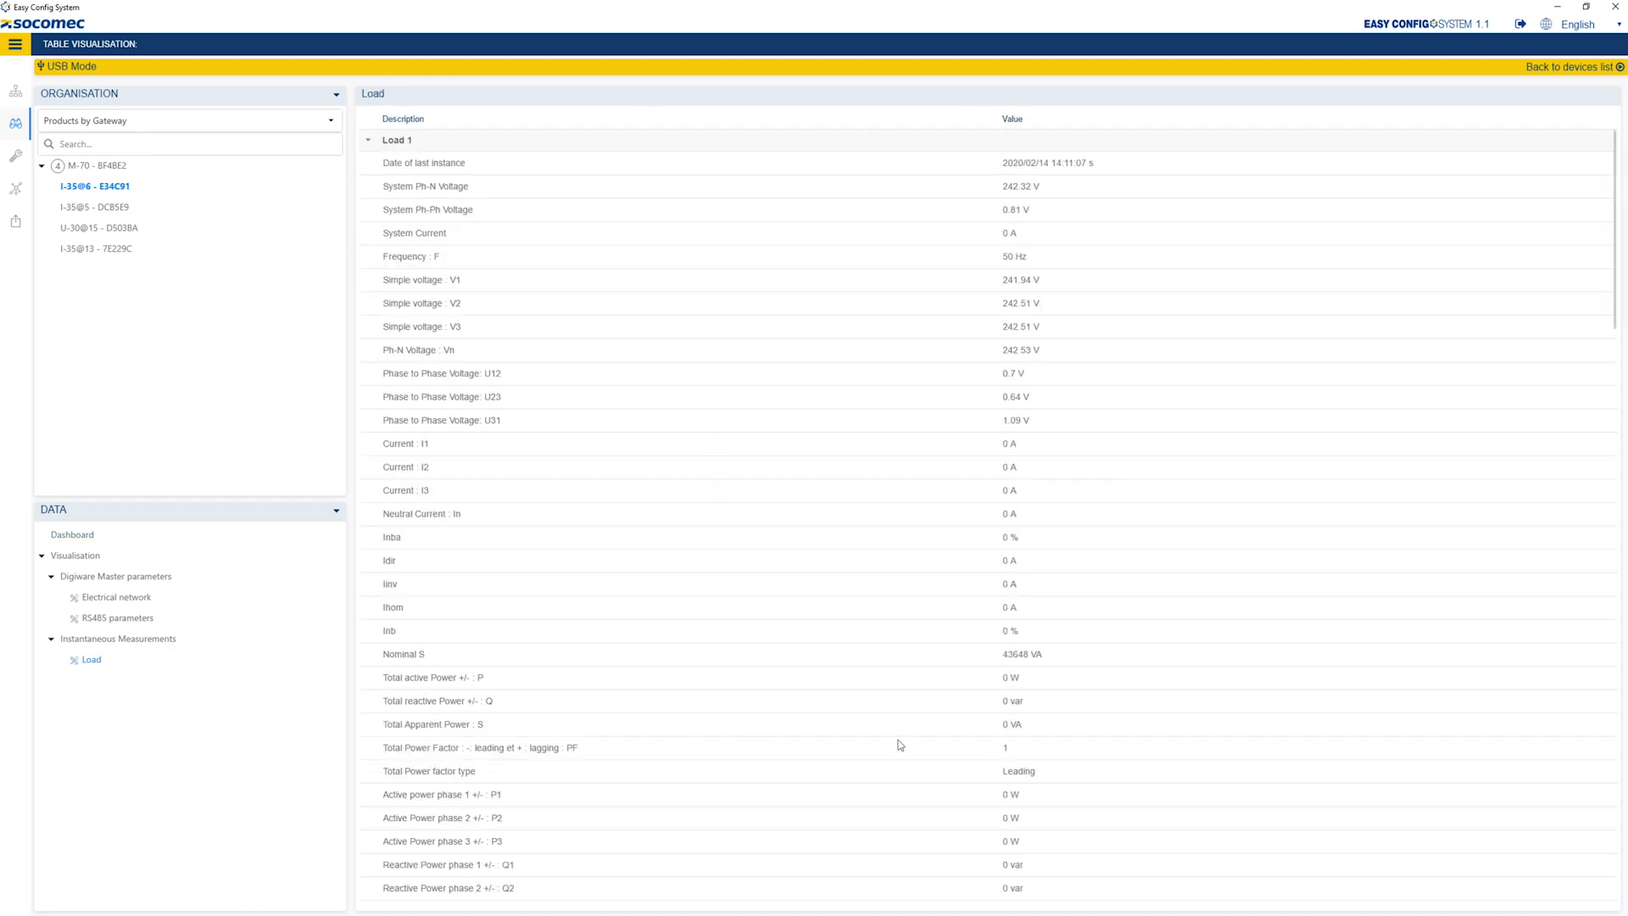
scroll(940, 674, "down", 1)
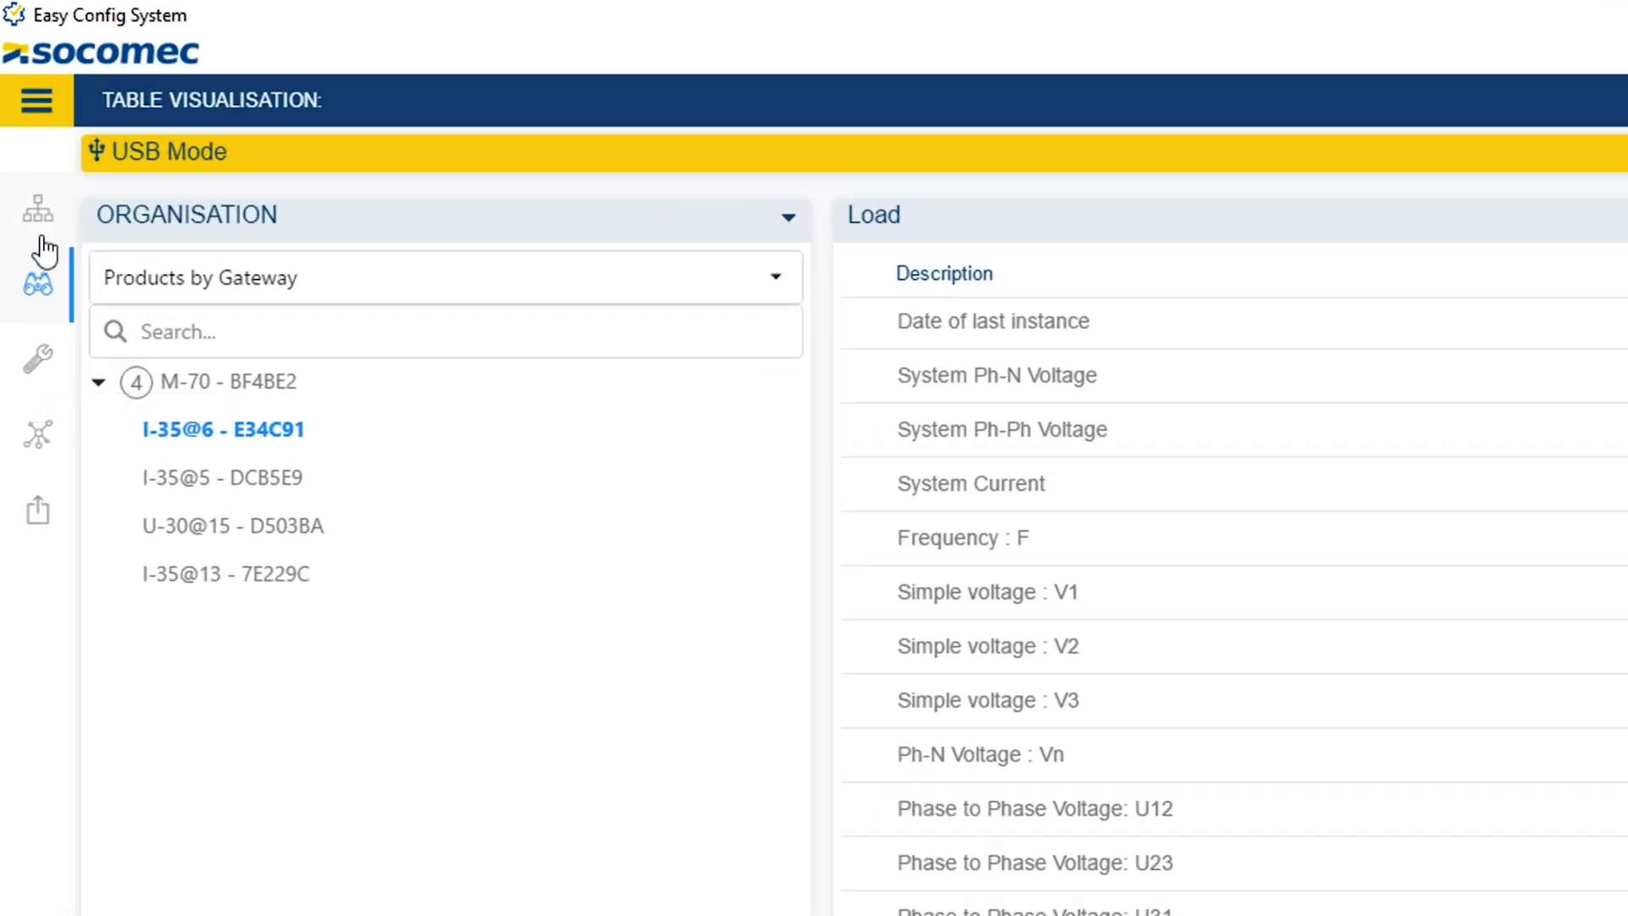
- Save the address-6 meter's settings as a template named 'I-35 GENERAL'
left_click(38, 212)
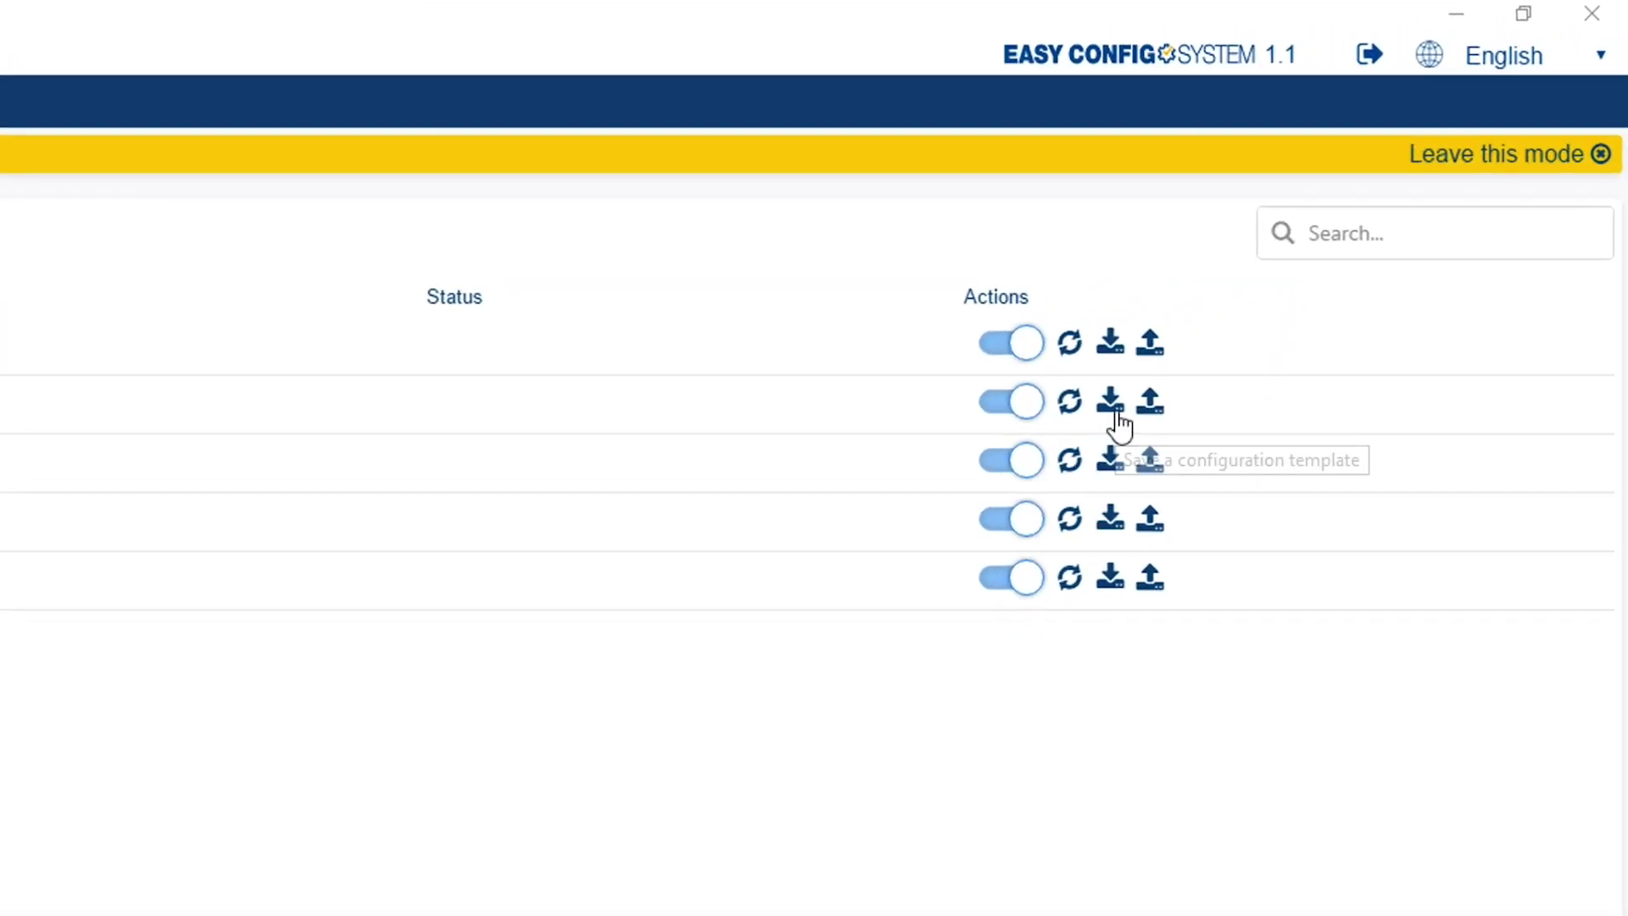
left_click(1115, 410)
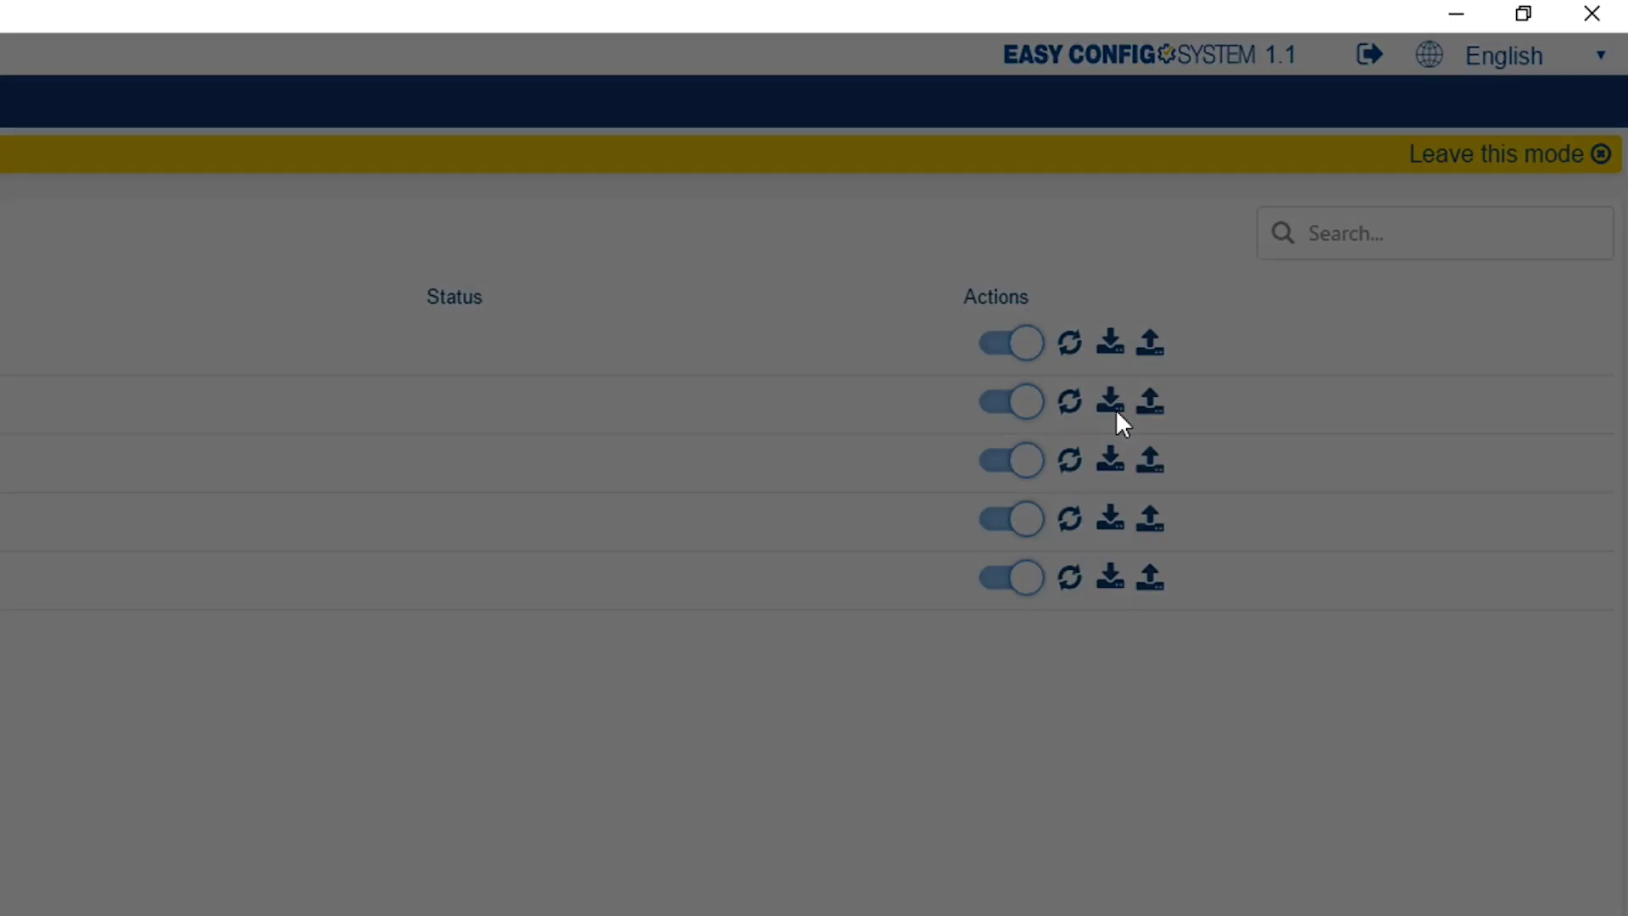
left_click(275, 100)
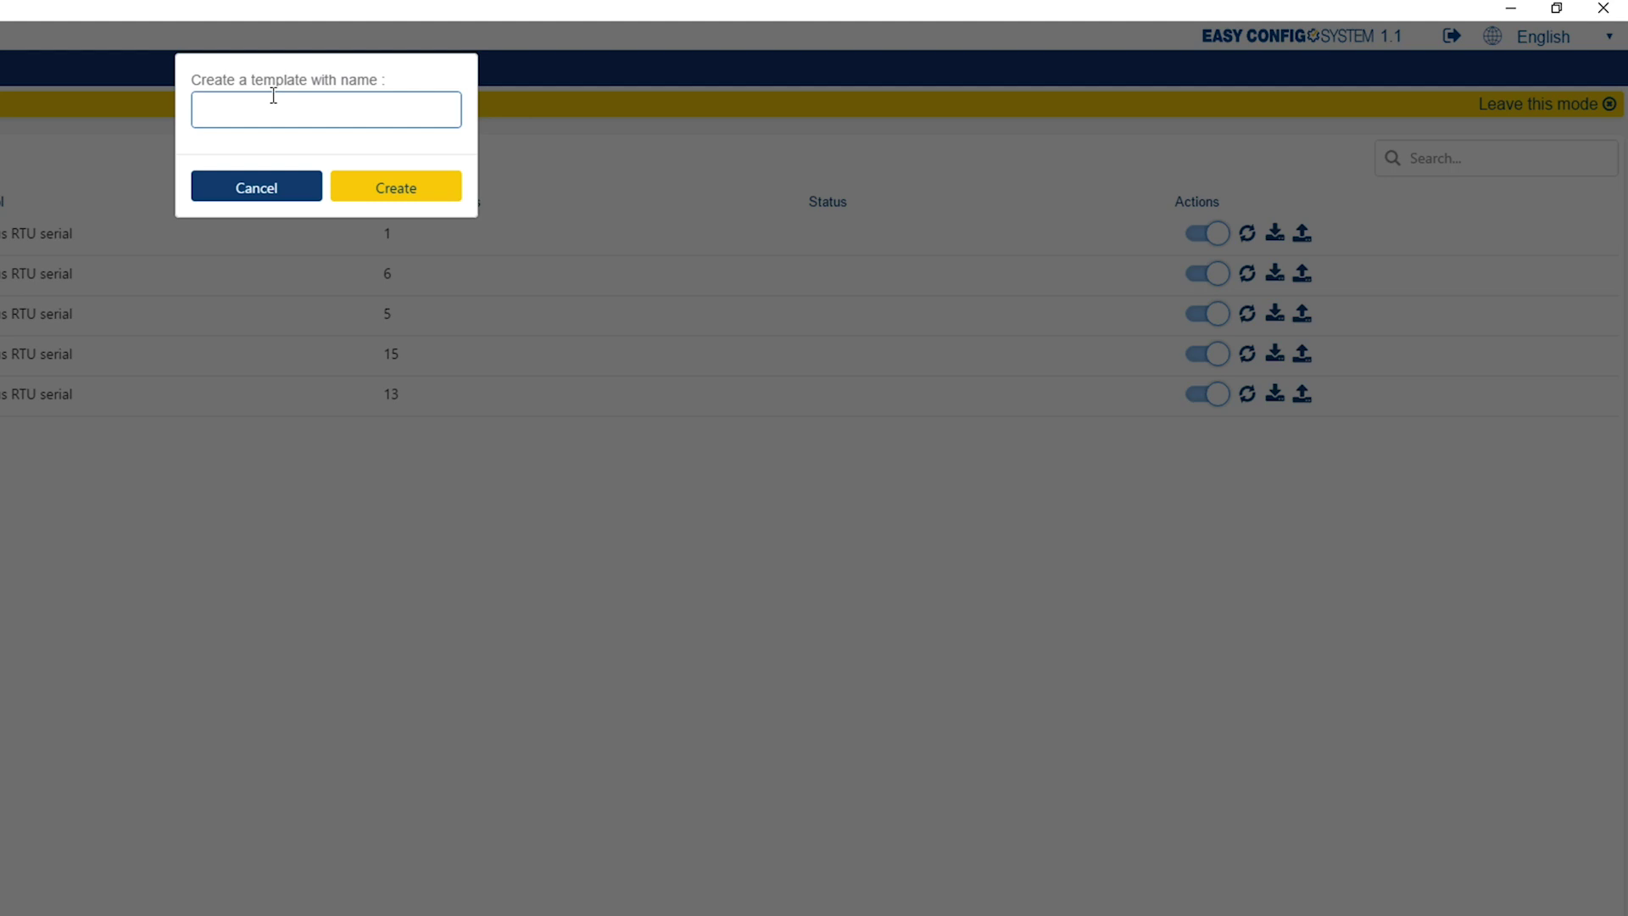
type("l-35 GENERAL")
left_click(354, 185)
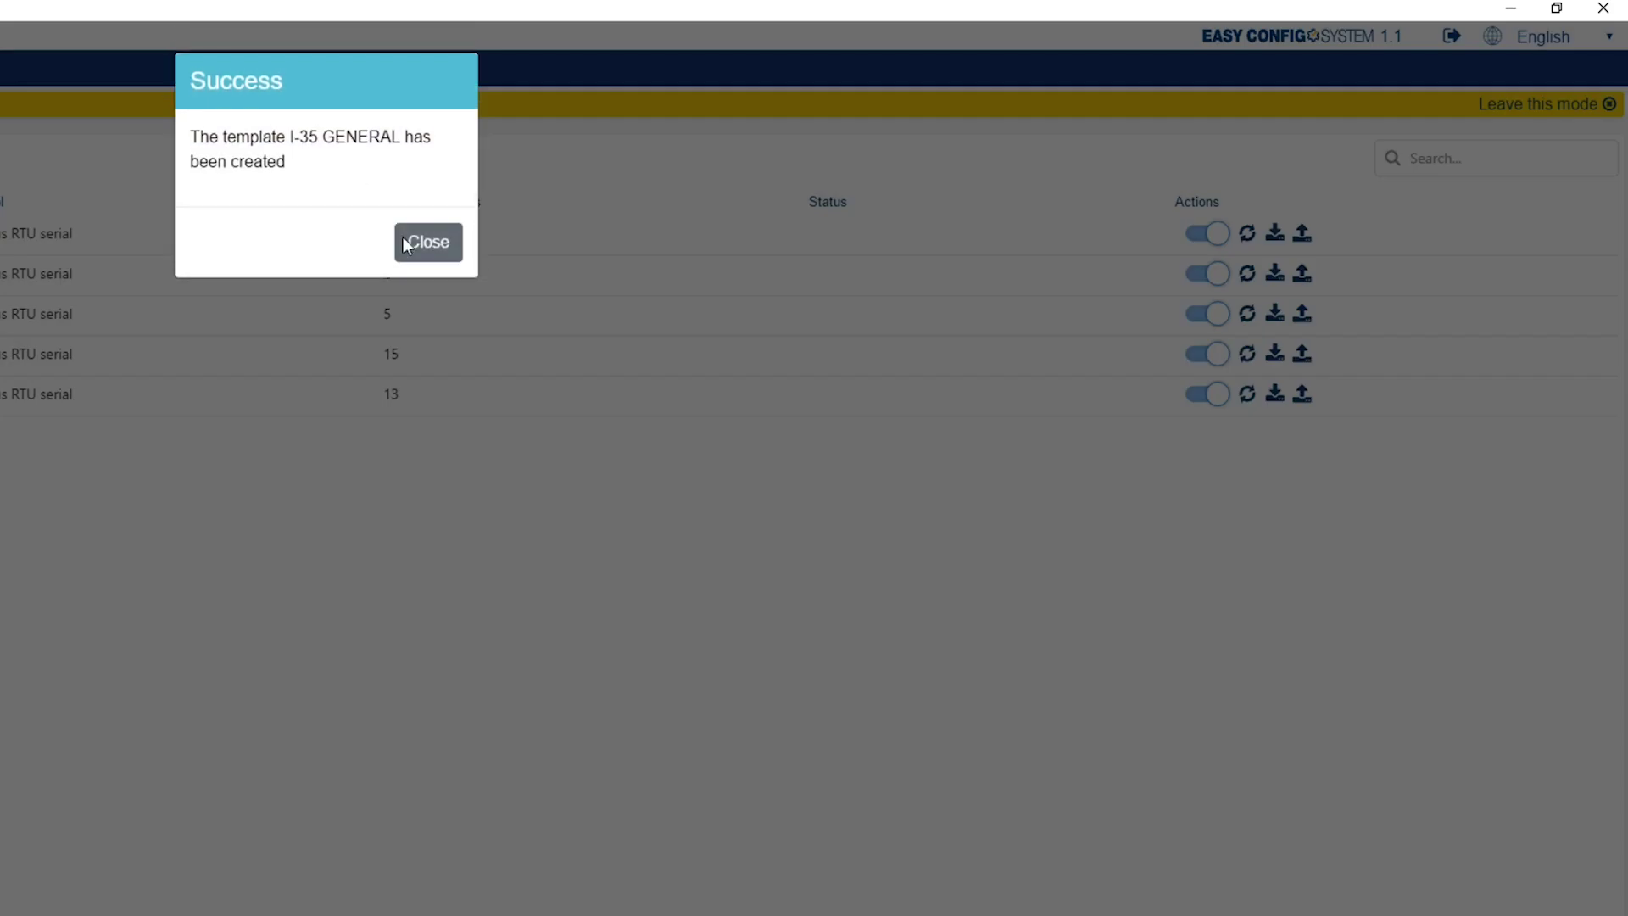
left_click(404, 242)
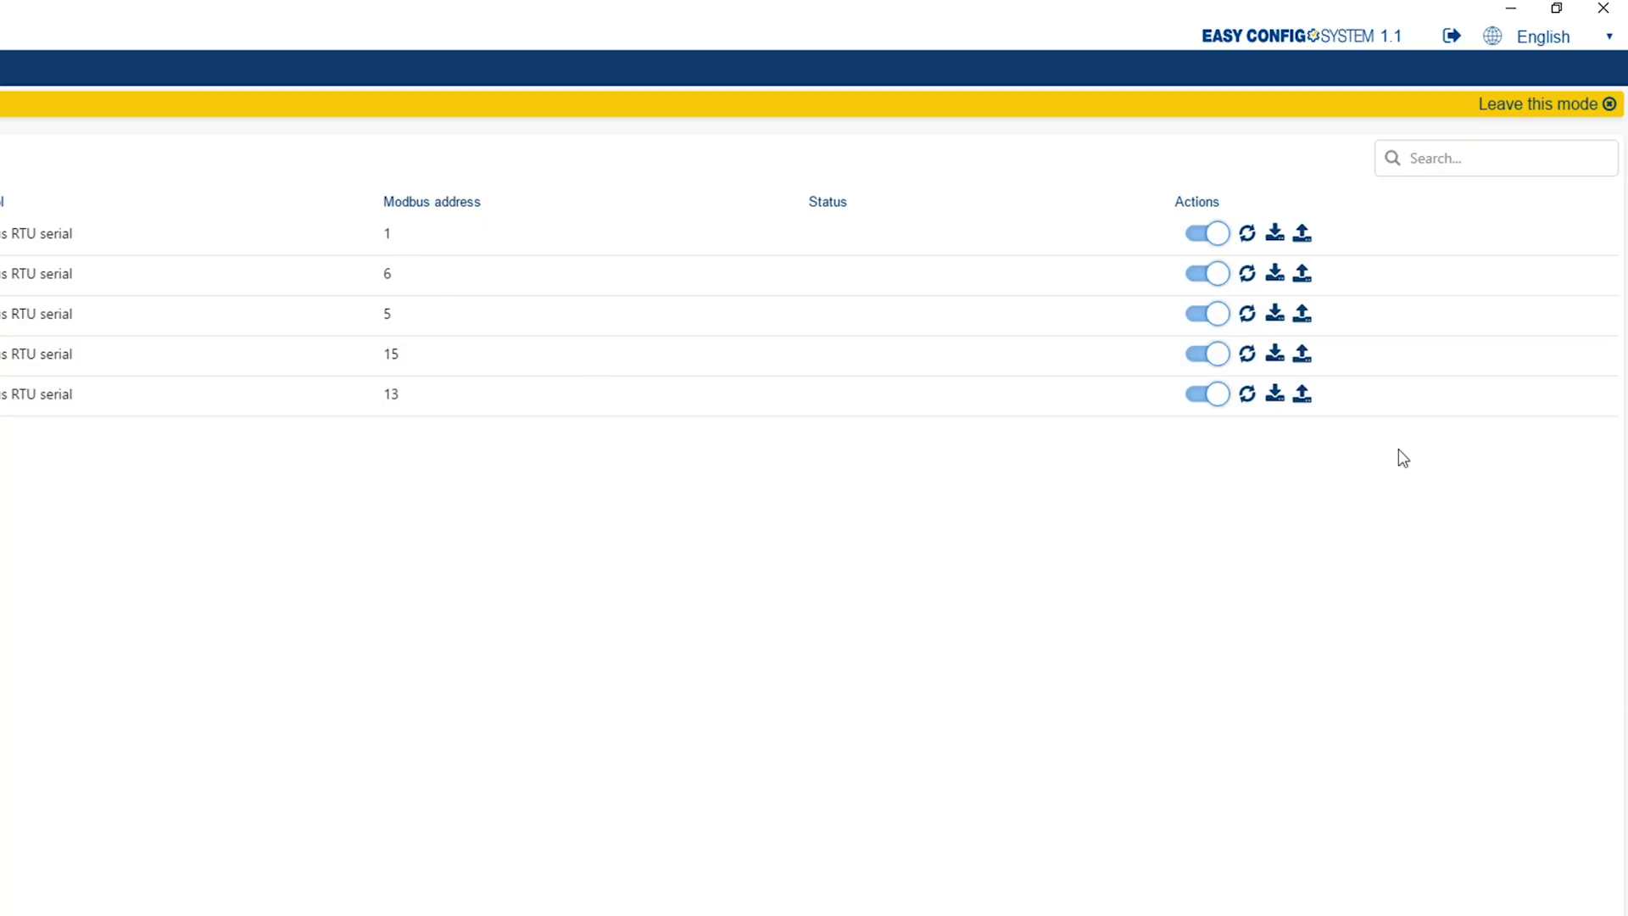
- Open the apply-template dialog for the address-5 meter, cancel it, and start leaving USB mode
left_click(1310, 323)
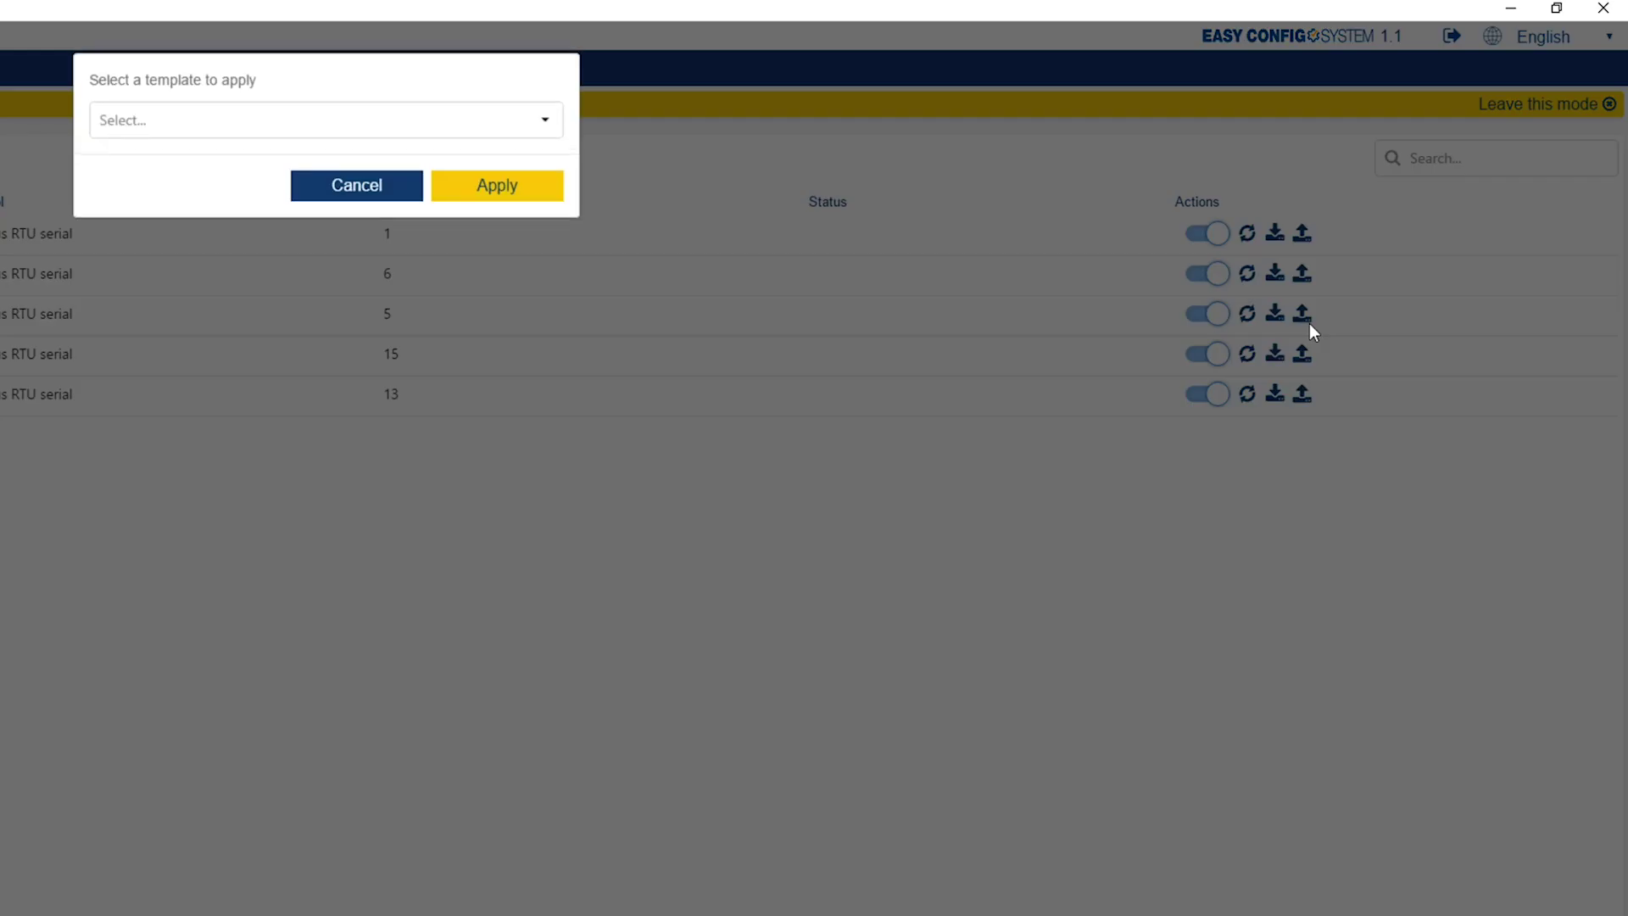
left_click(500, 132)
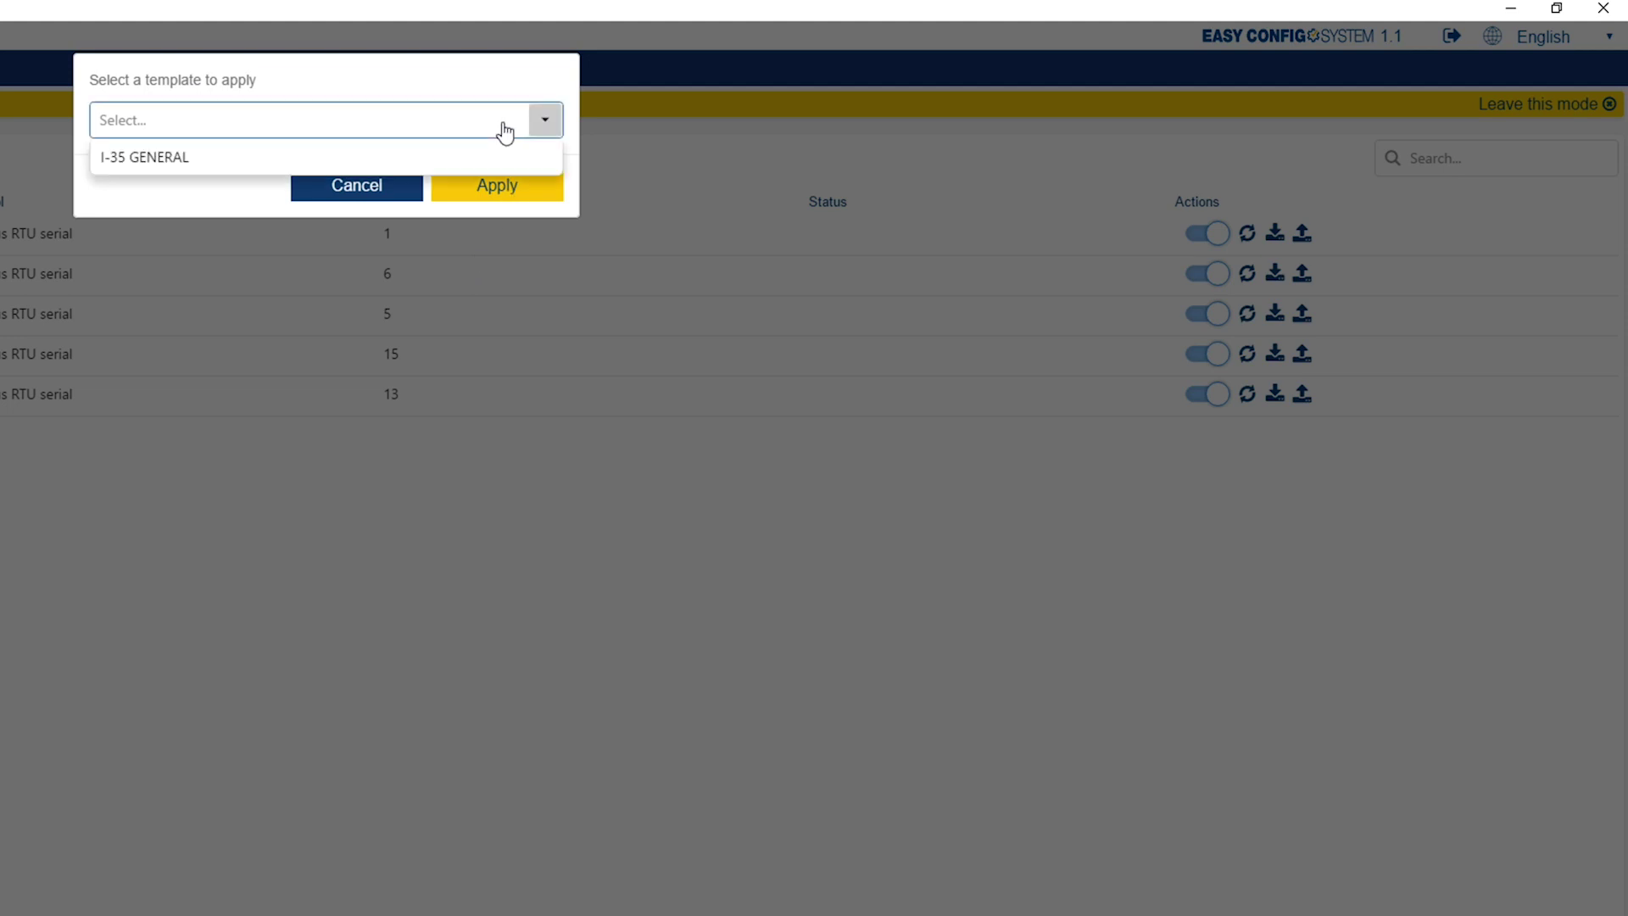
left_click(498, 134)
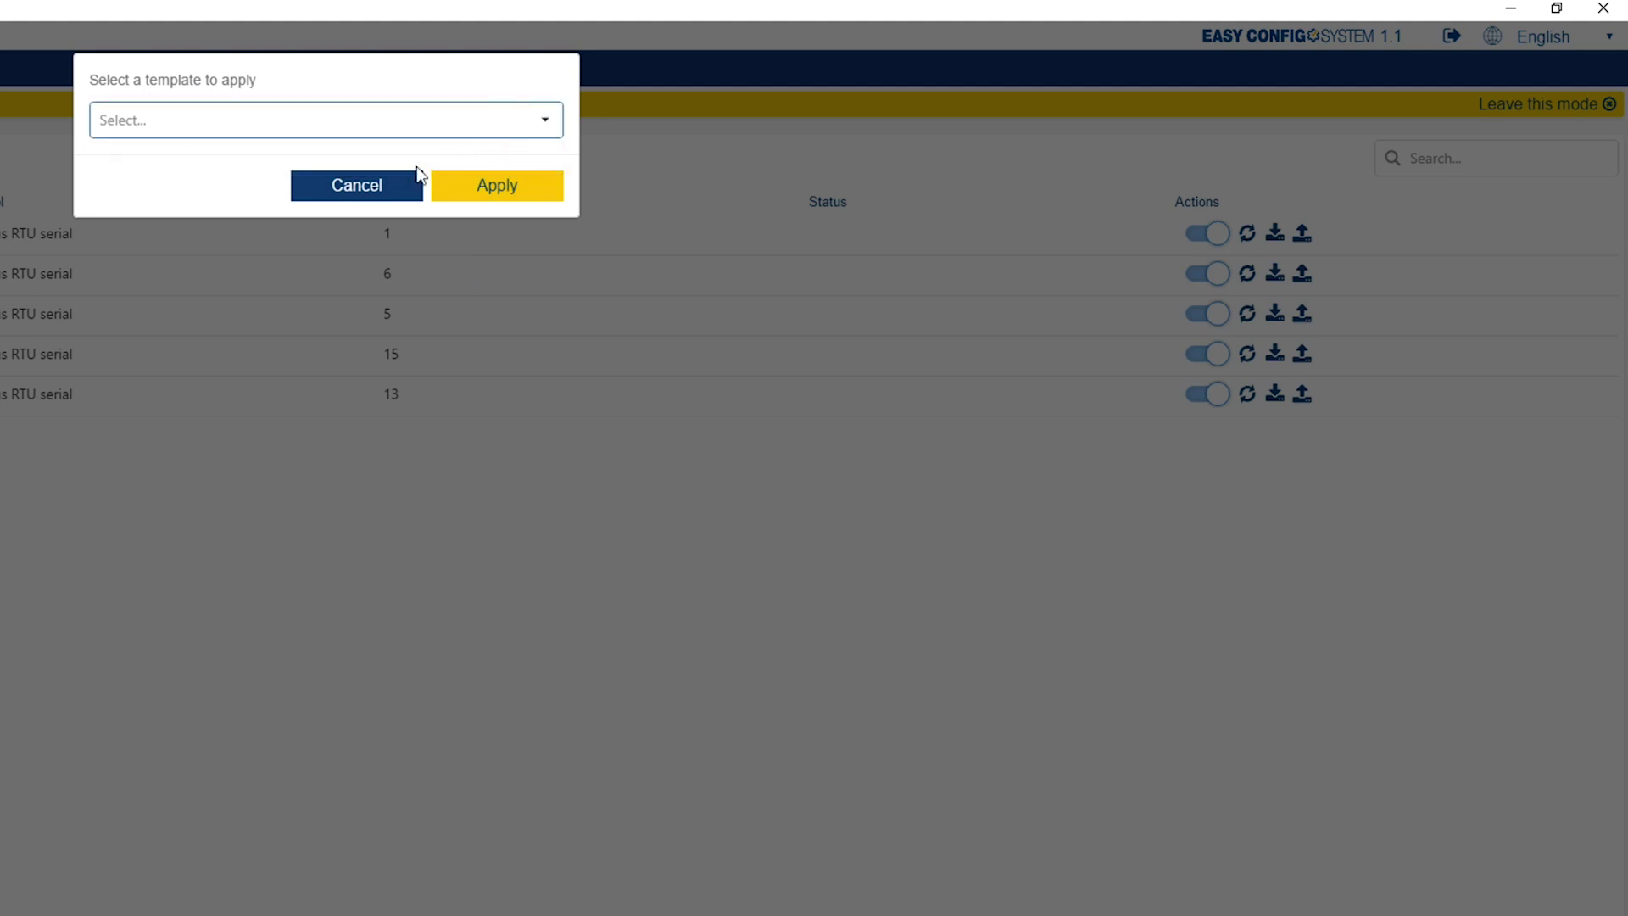
left_click(394, 185)
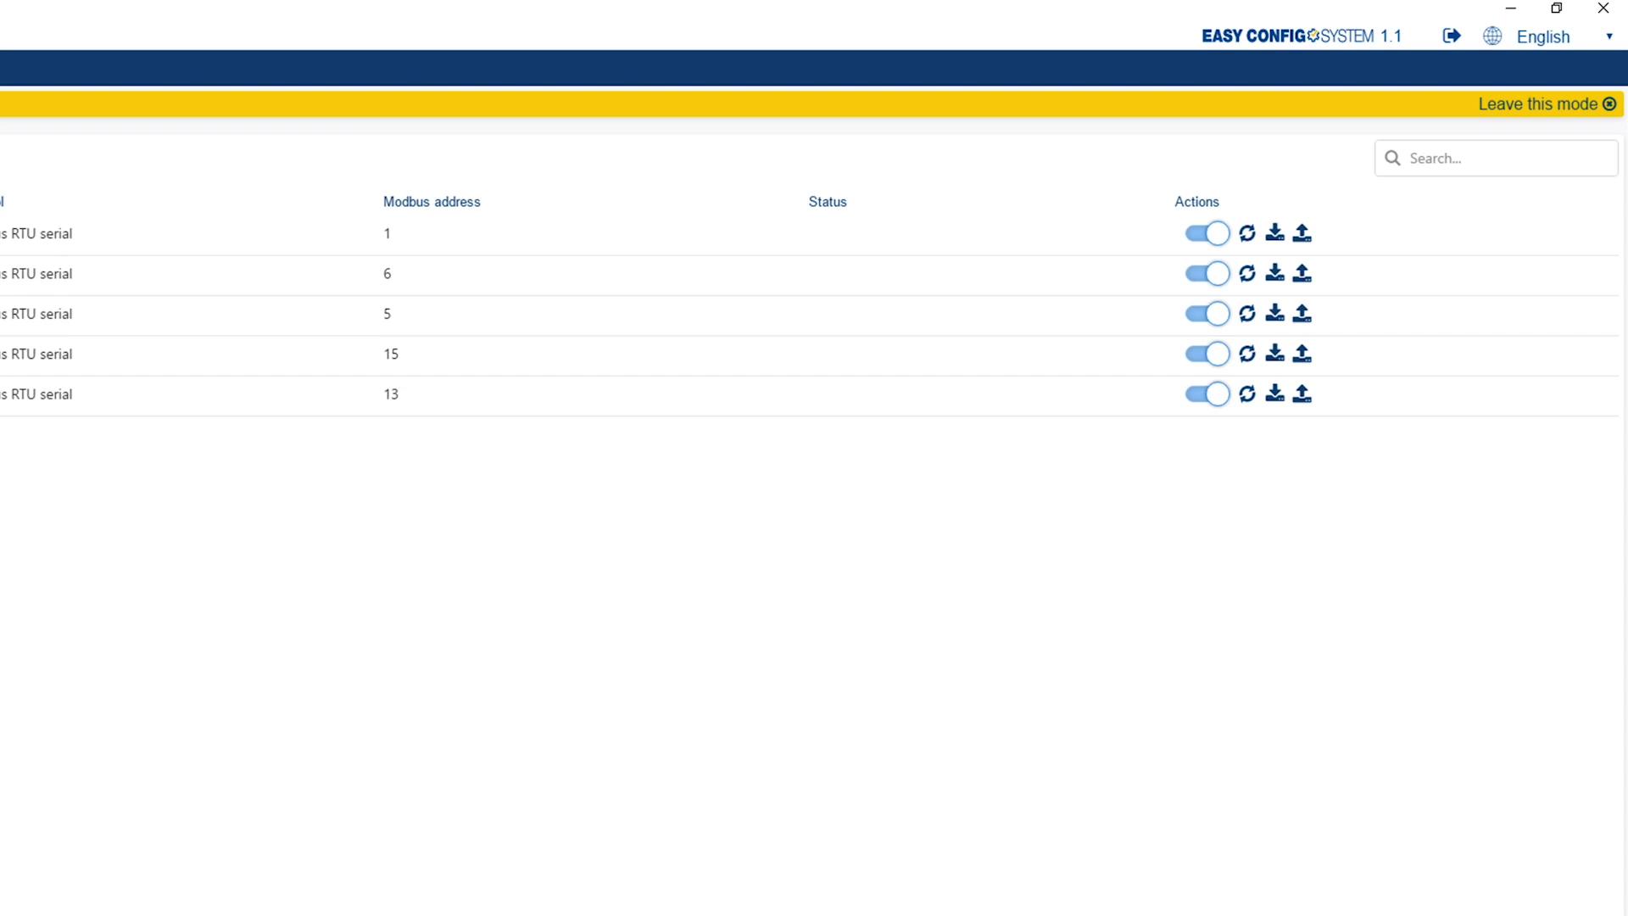
left_click(1501, 105)
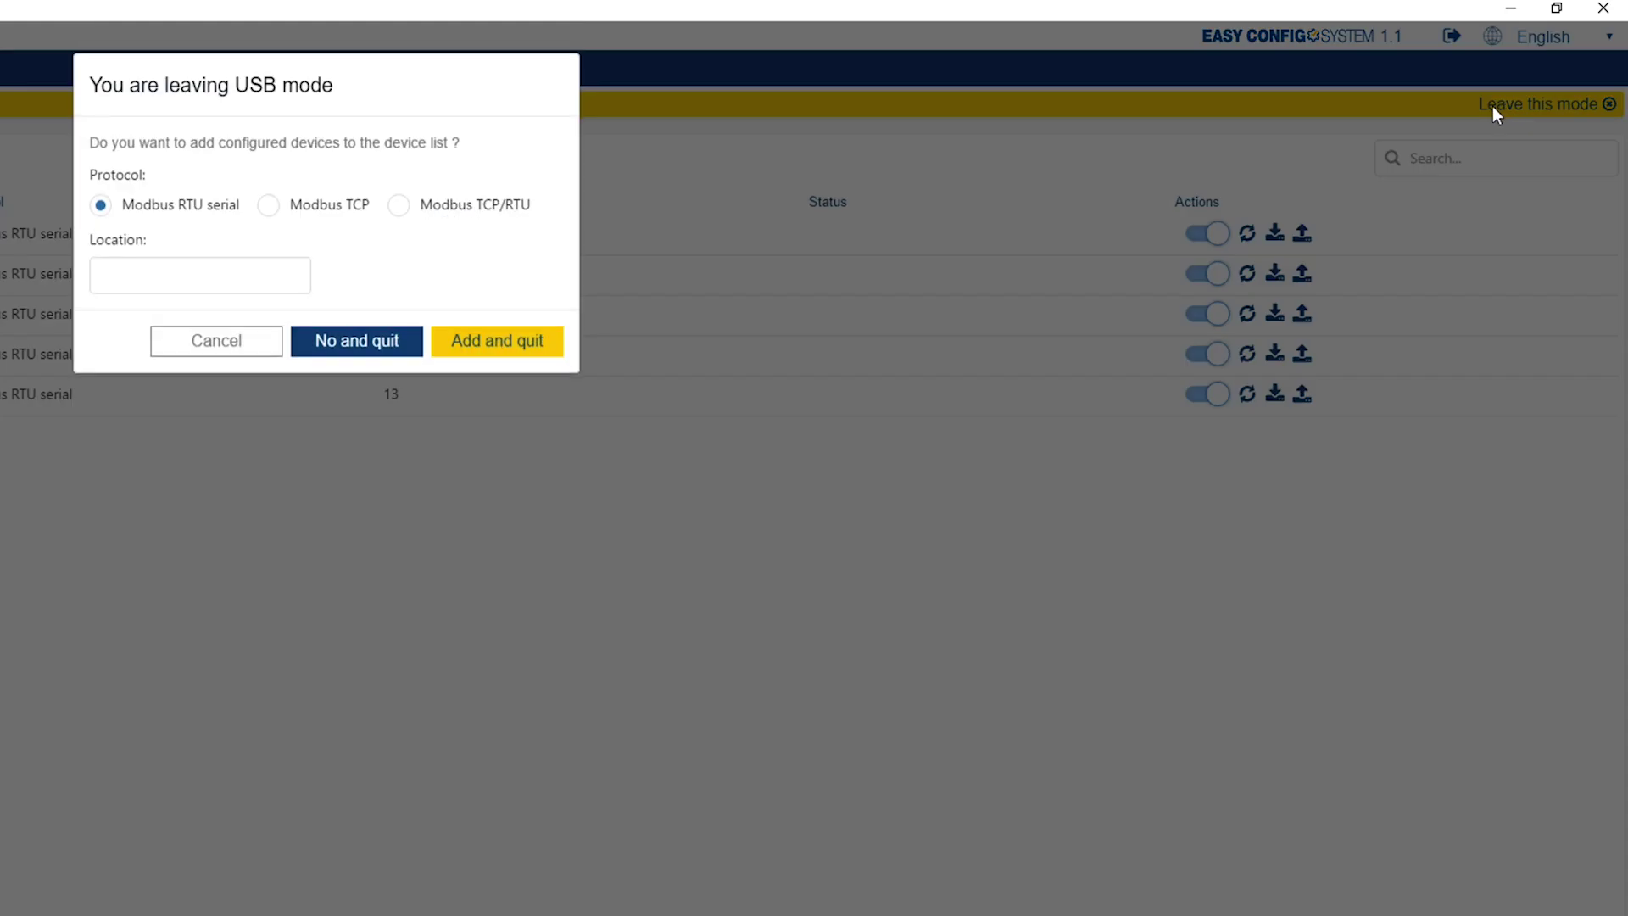
- Quit USB mode without adding the devices and go to Templates management
left_click(348, 344)
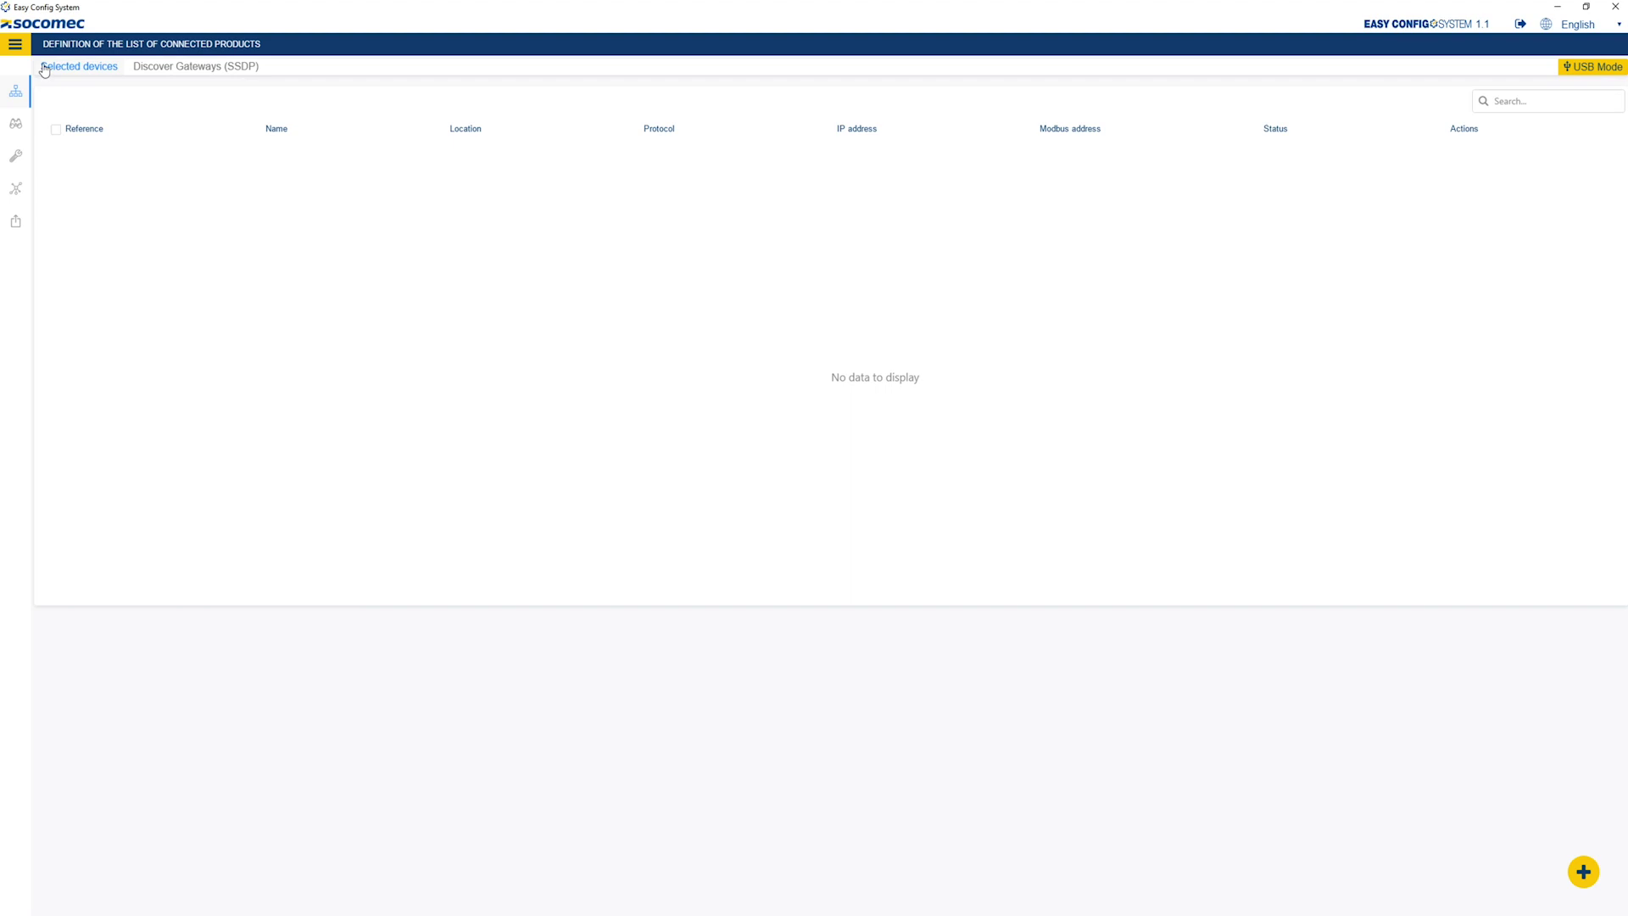
left_click(26, 46)
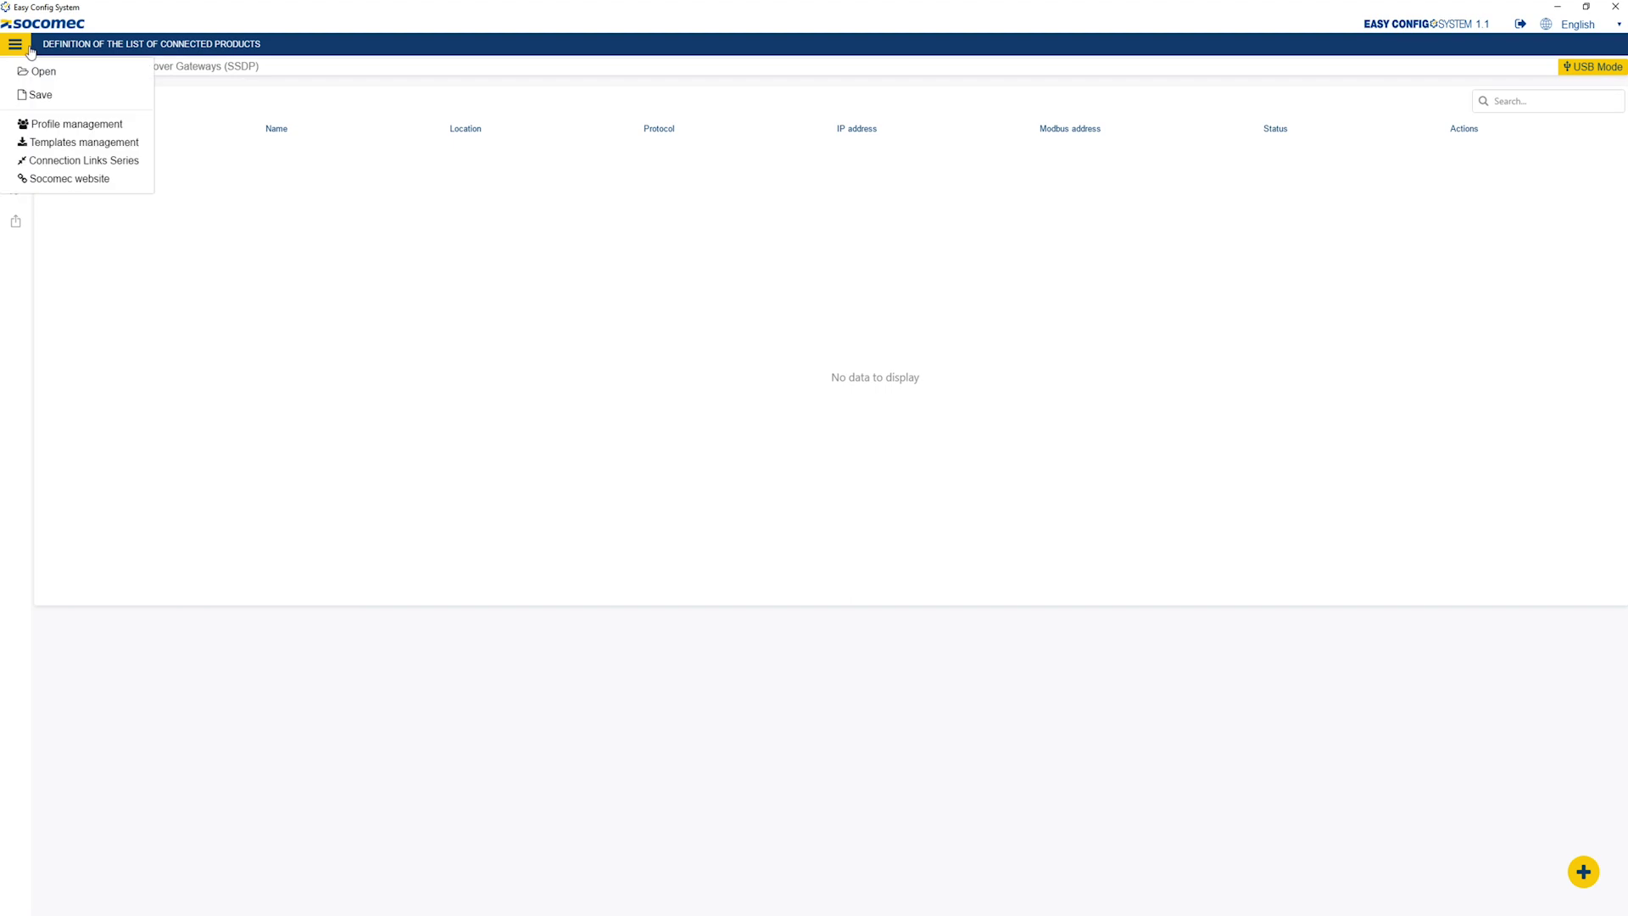
left_click(42, 141)
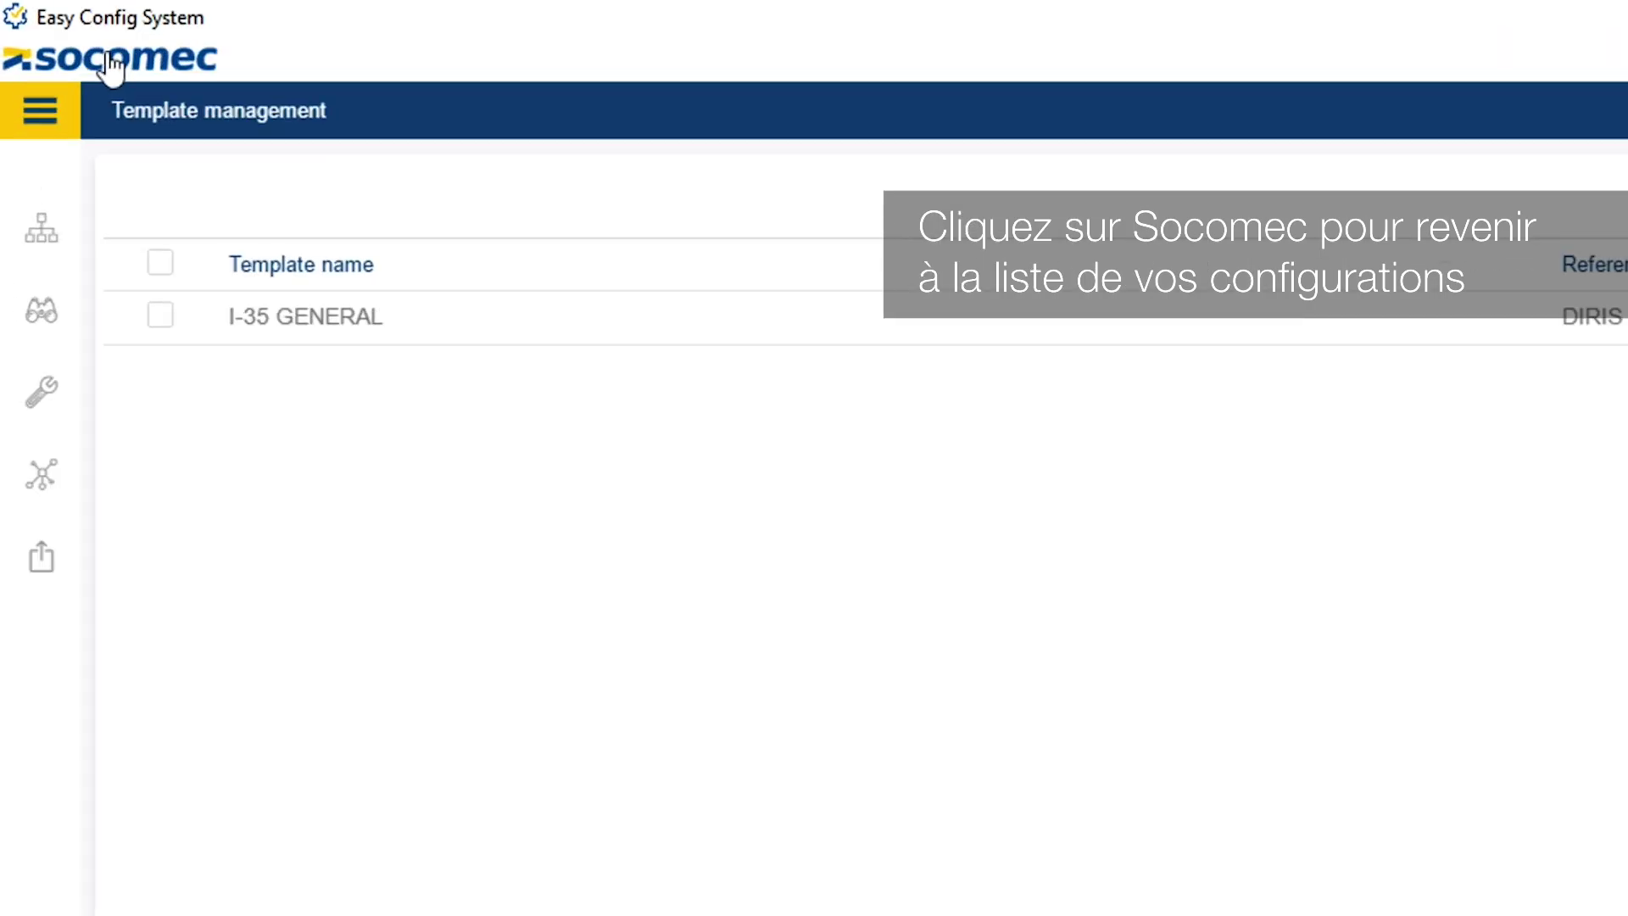
- Return to the Configurations list via the Socomec logo and log out
left_click(110, 61)
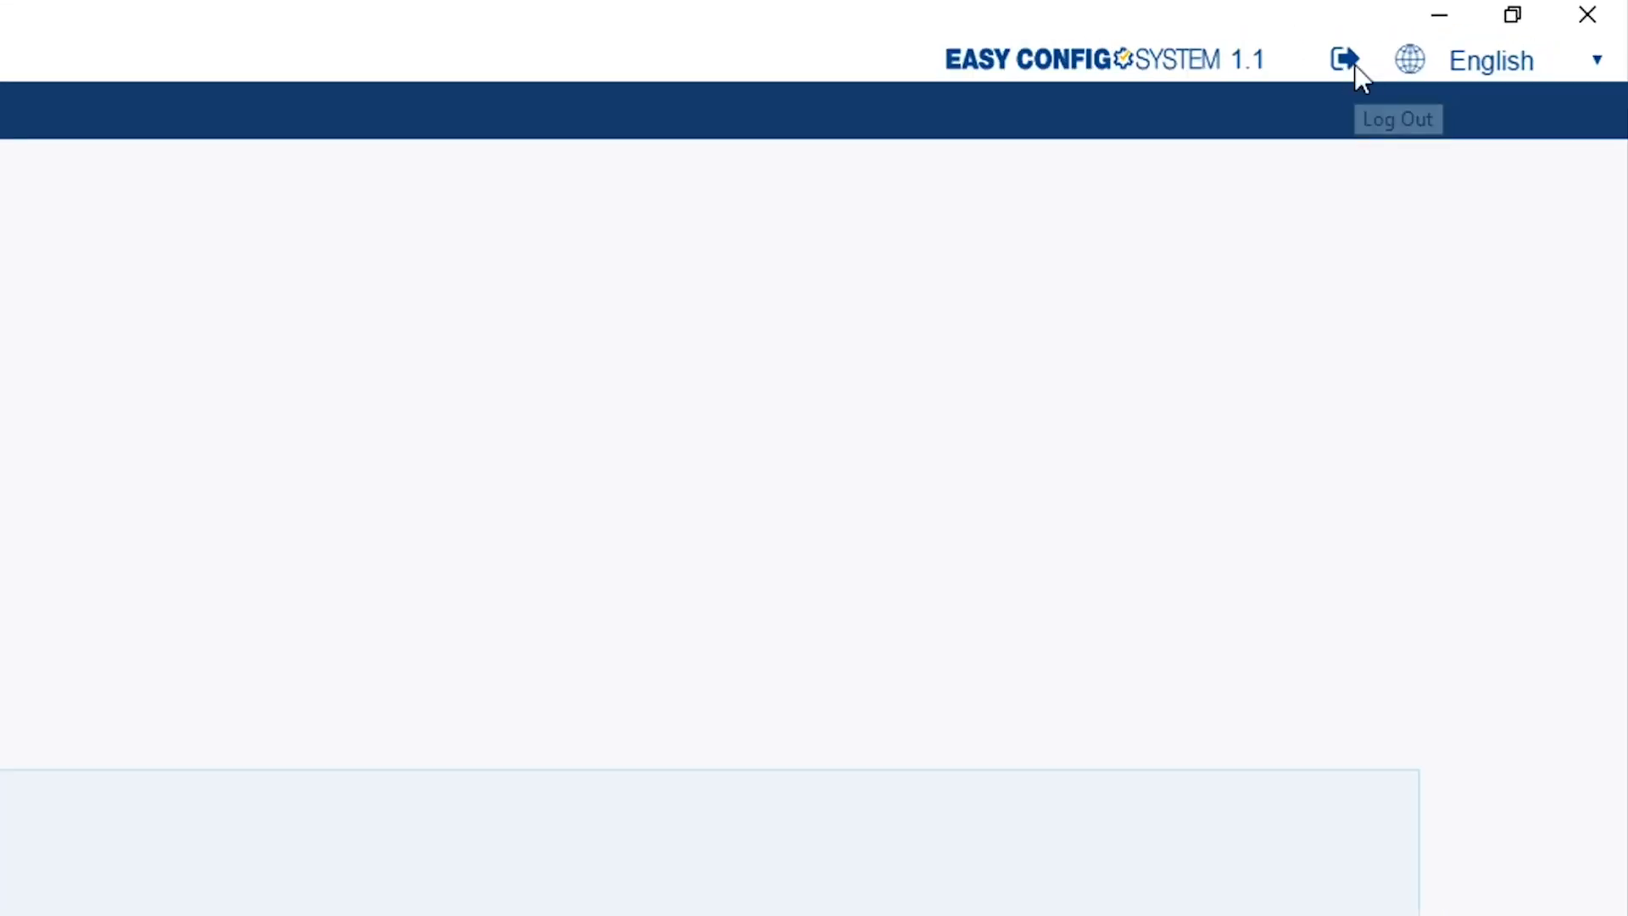
left_click(1354, 68)
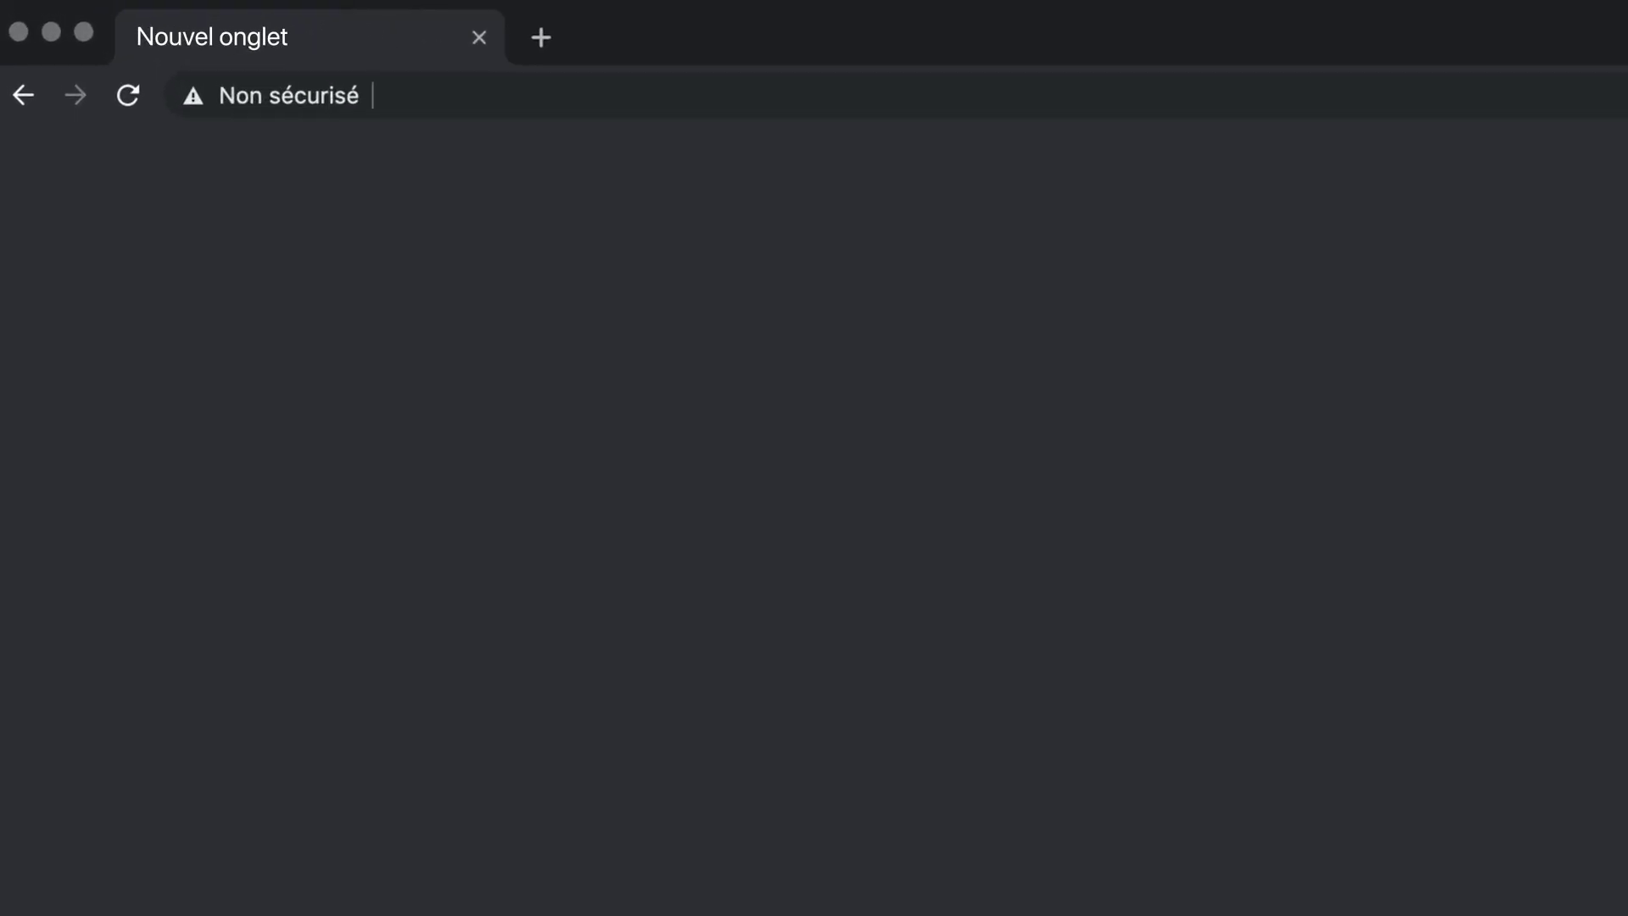
- Load WEBVIEW-M at 172.23.24.112 and log in with the Admin profile and default password
type("172.23.24.112")
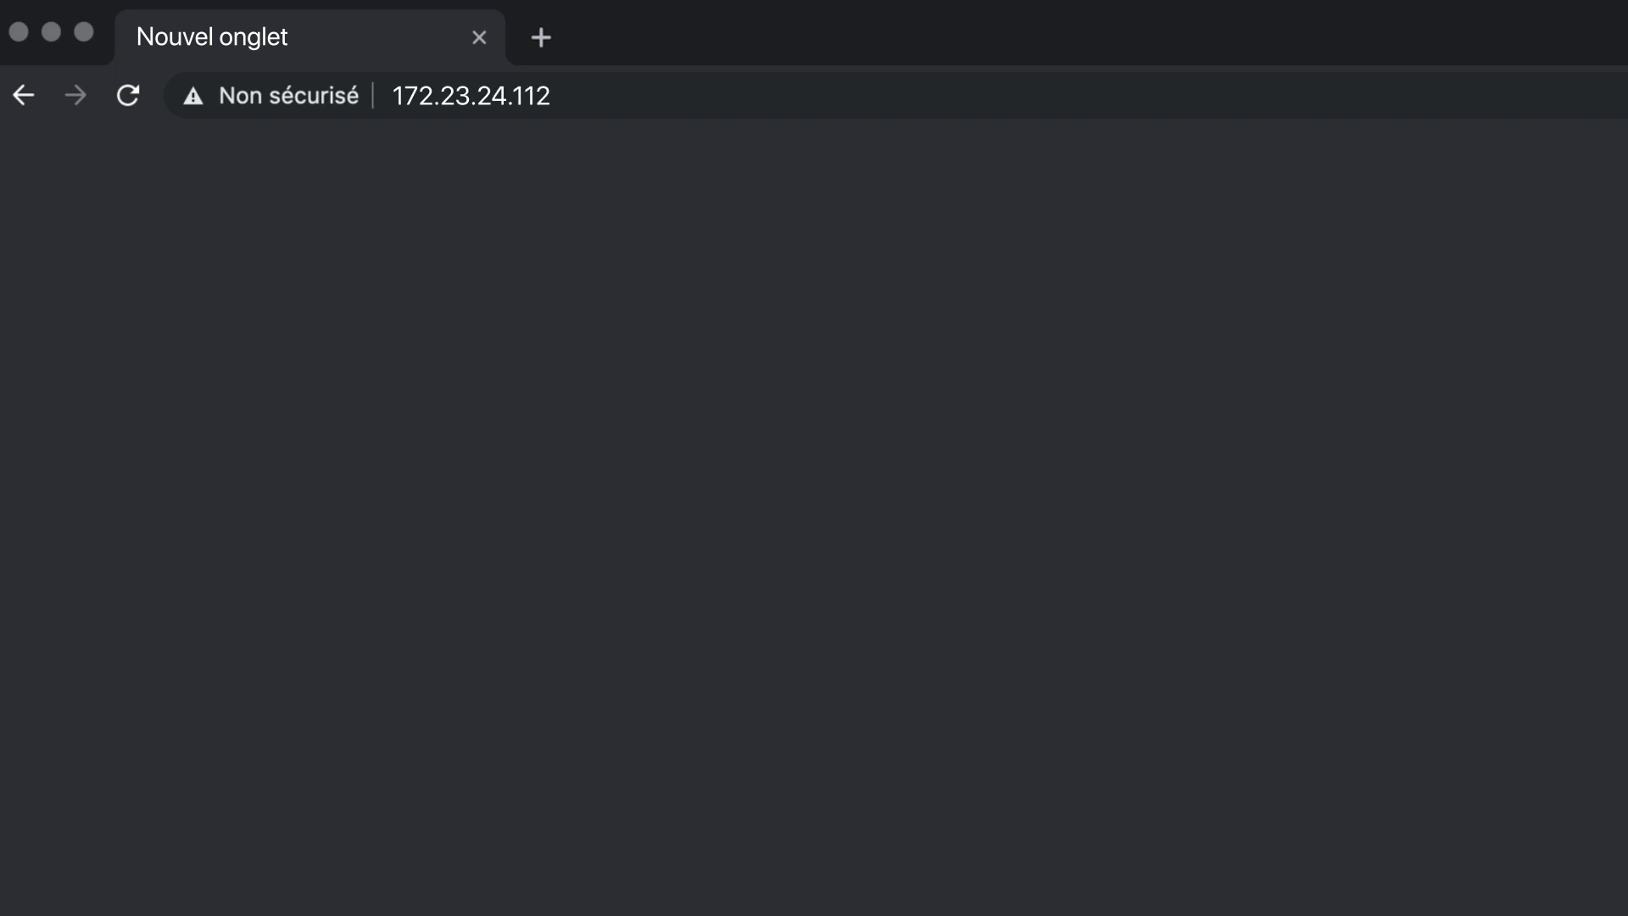
key("Return")
left_click(1517, 768)
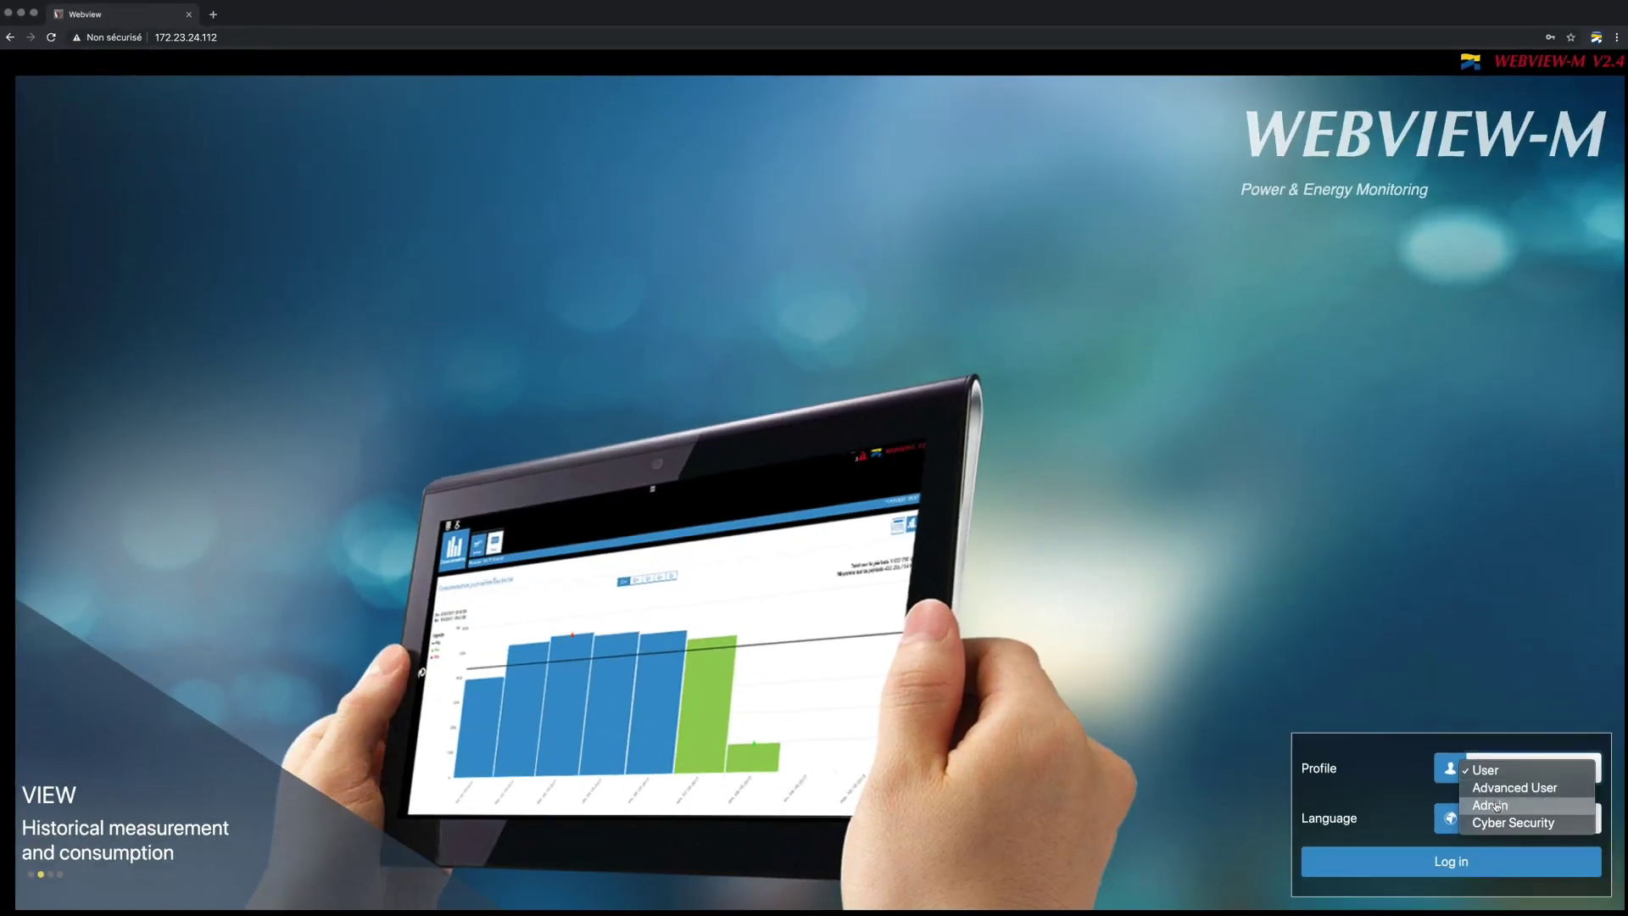
left_click(1497, 806)
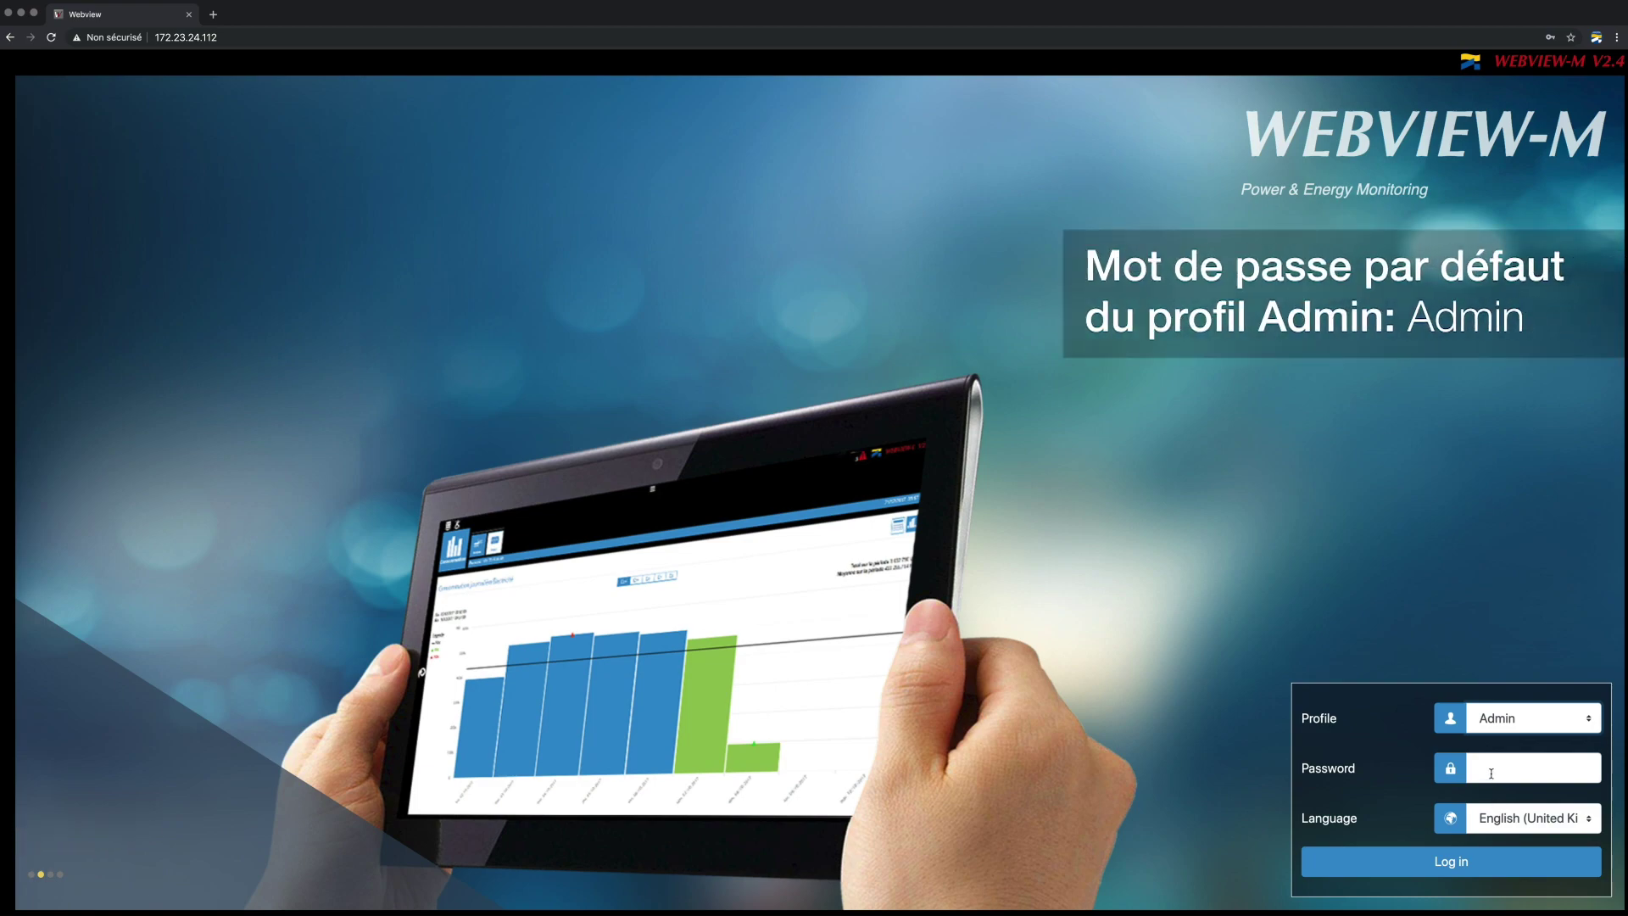
left_click(1490, 773)
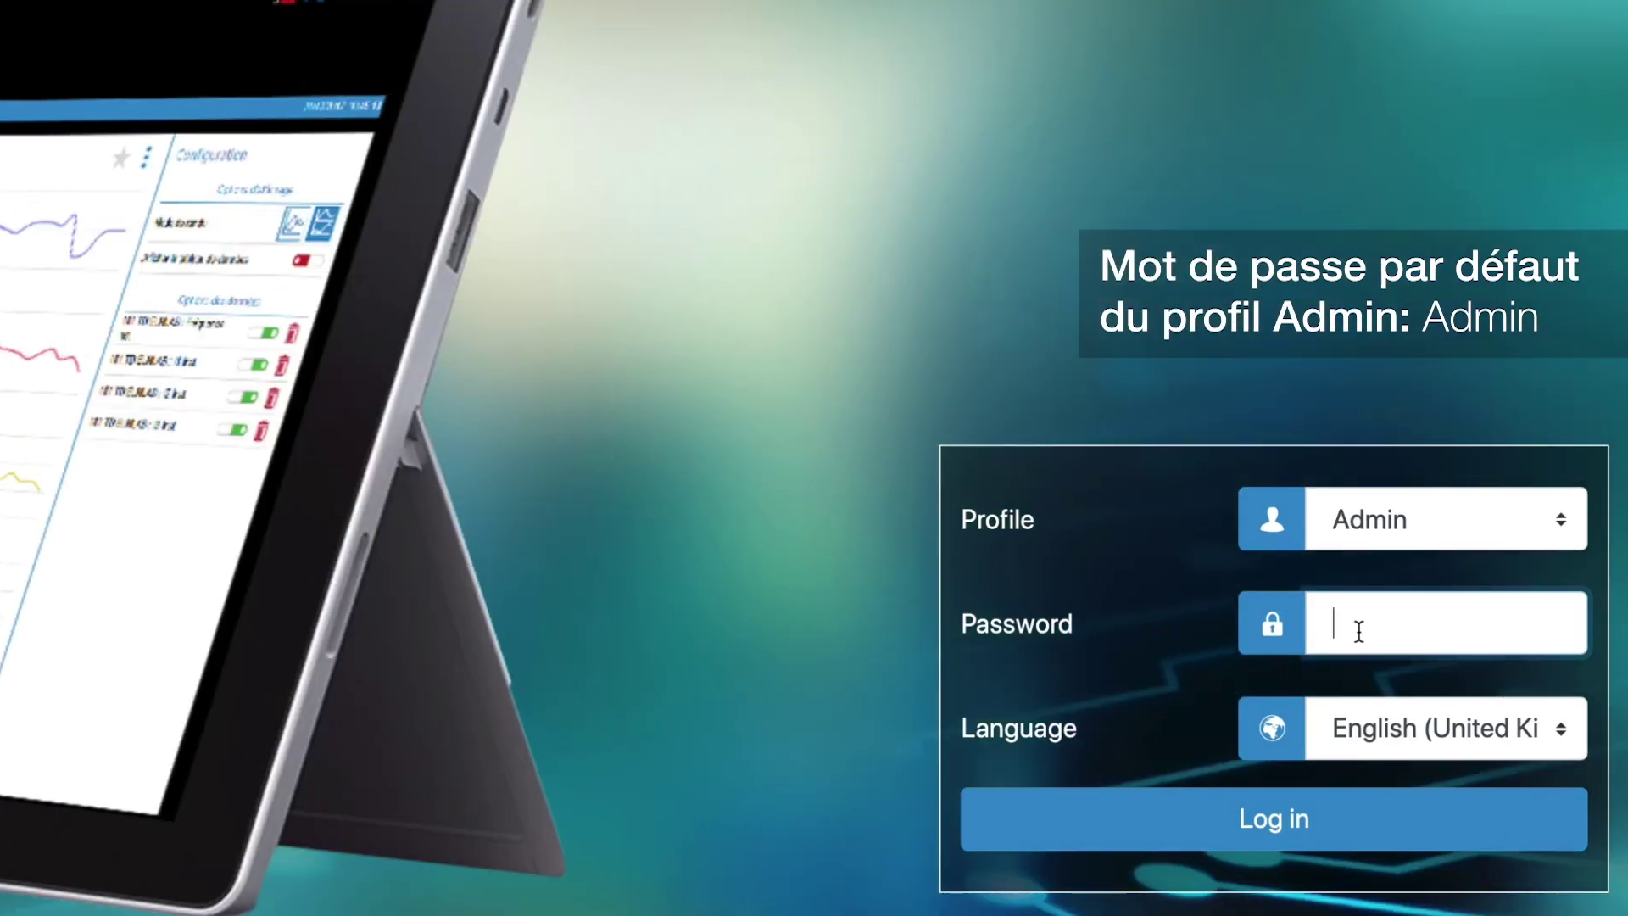
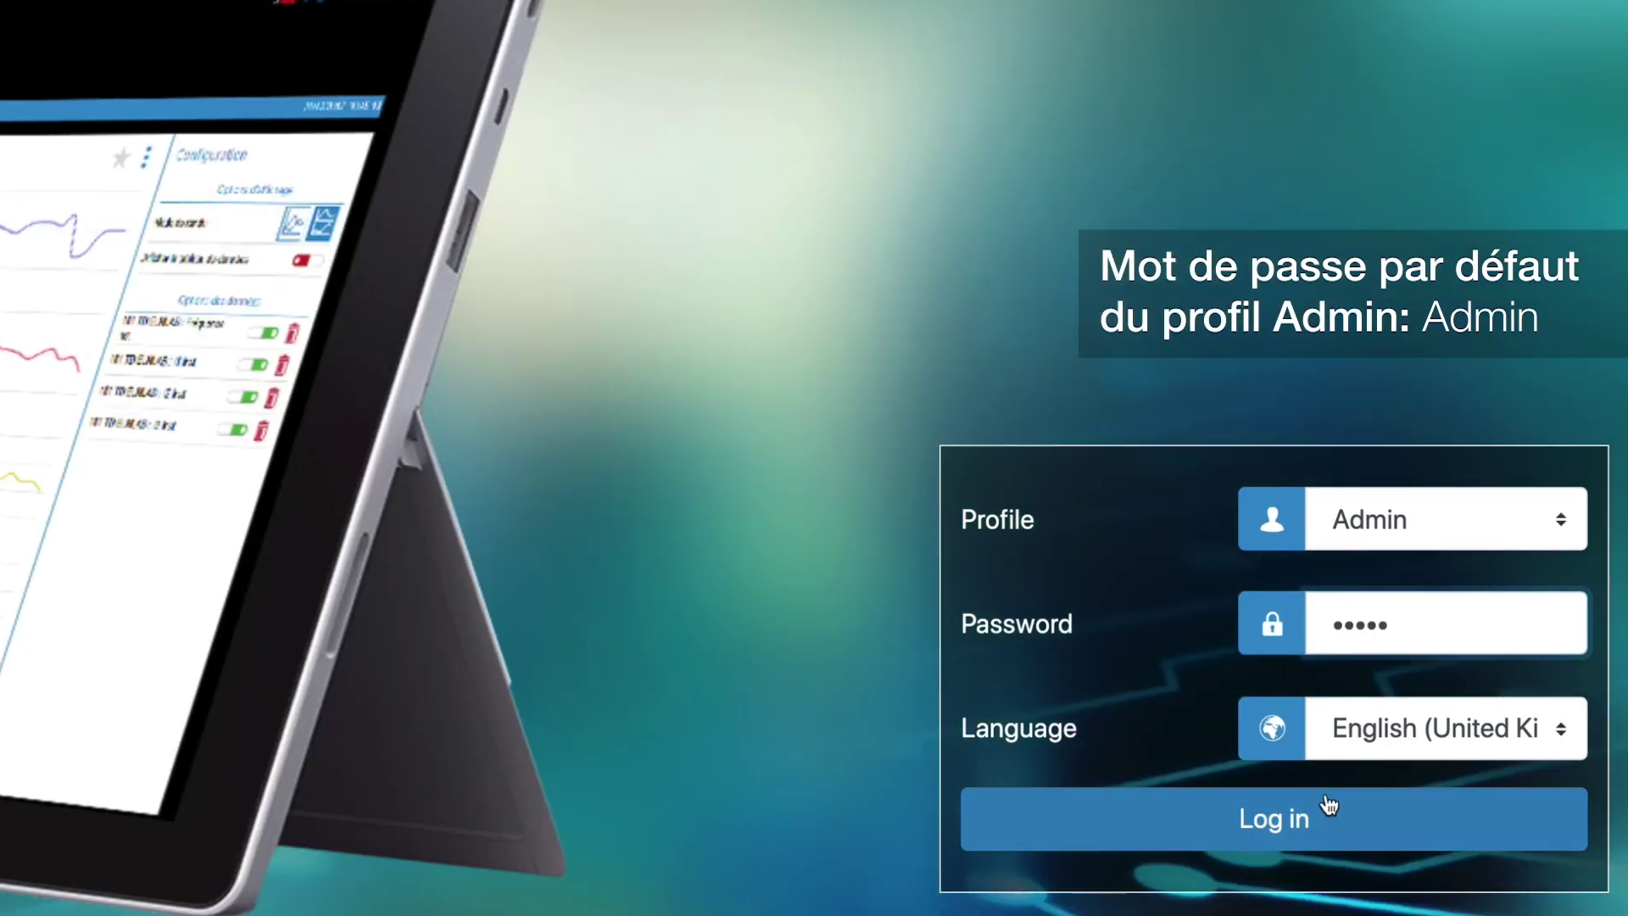
left_click(1328, 807)
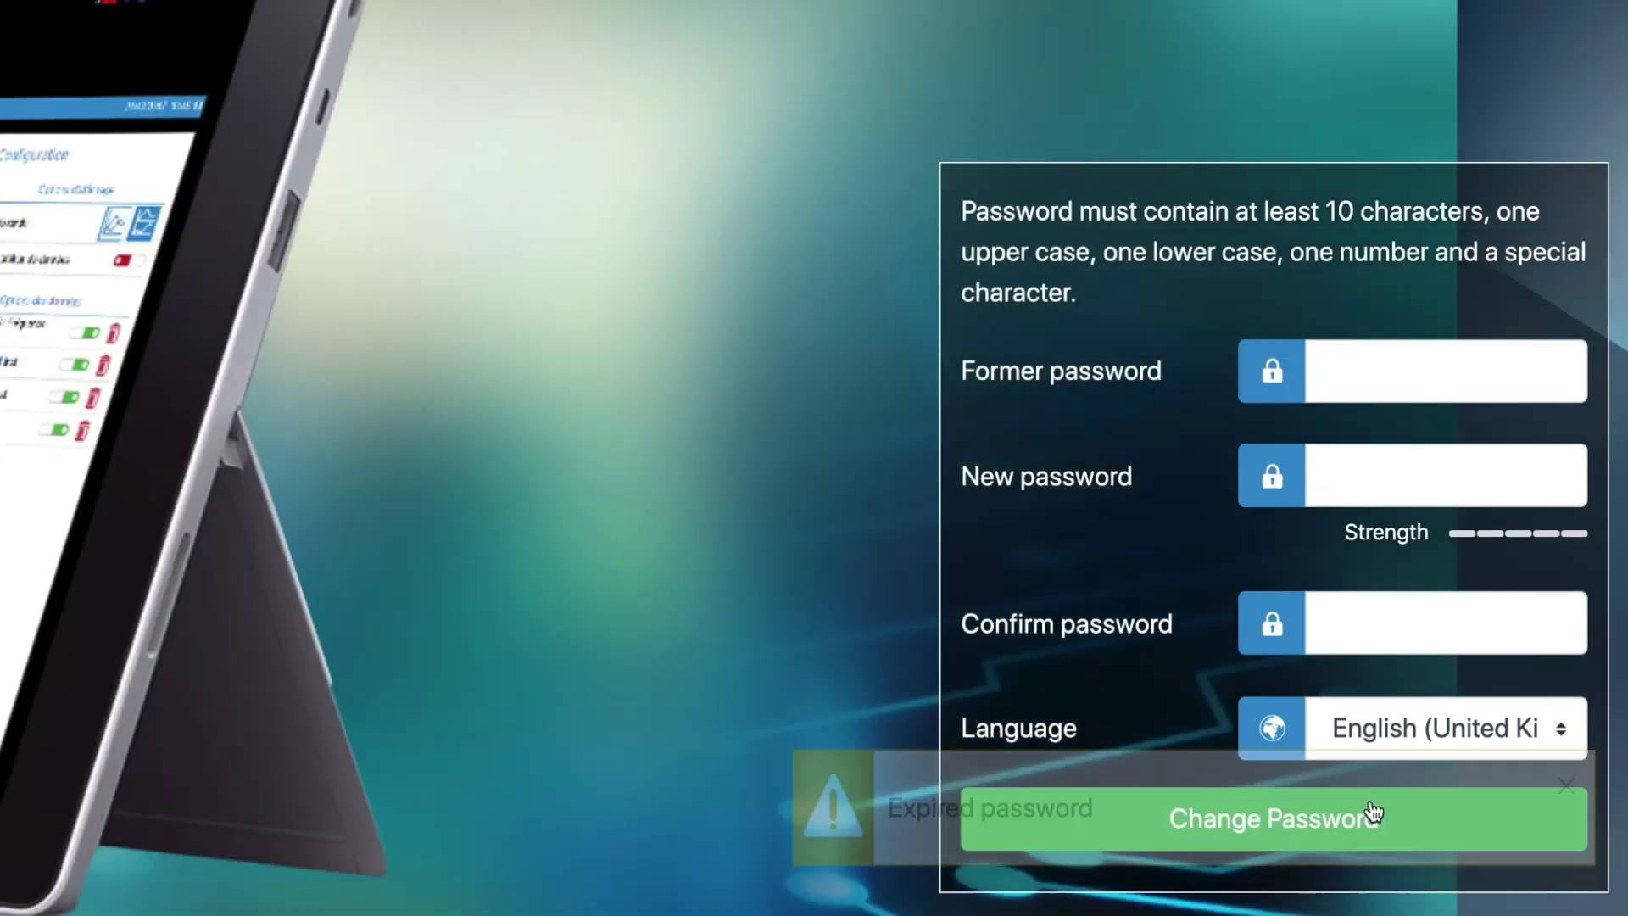
- Replace the expired Admin password by entering the old password and a new one twice
left_click(1391, 389)
left_click(1370, 457)
left_click(1308, 616)
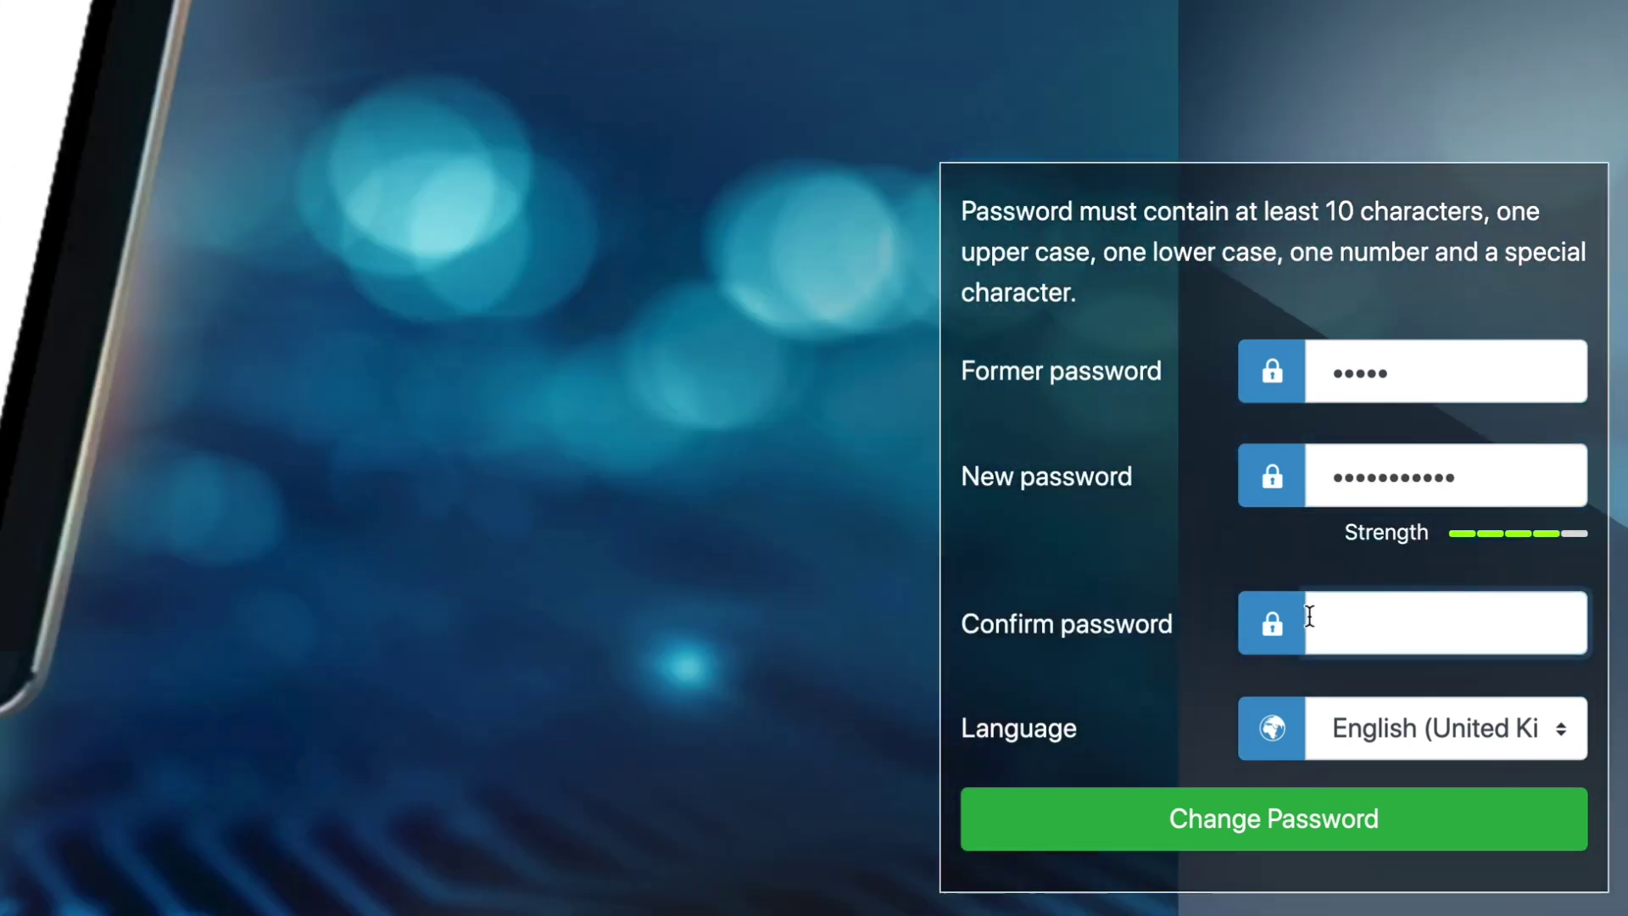
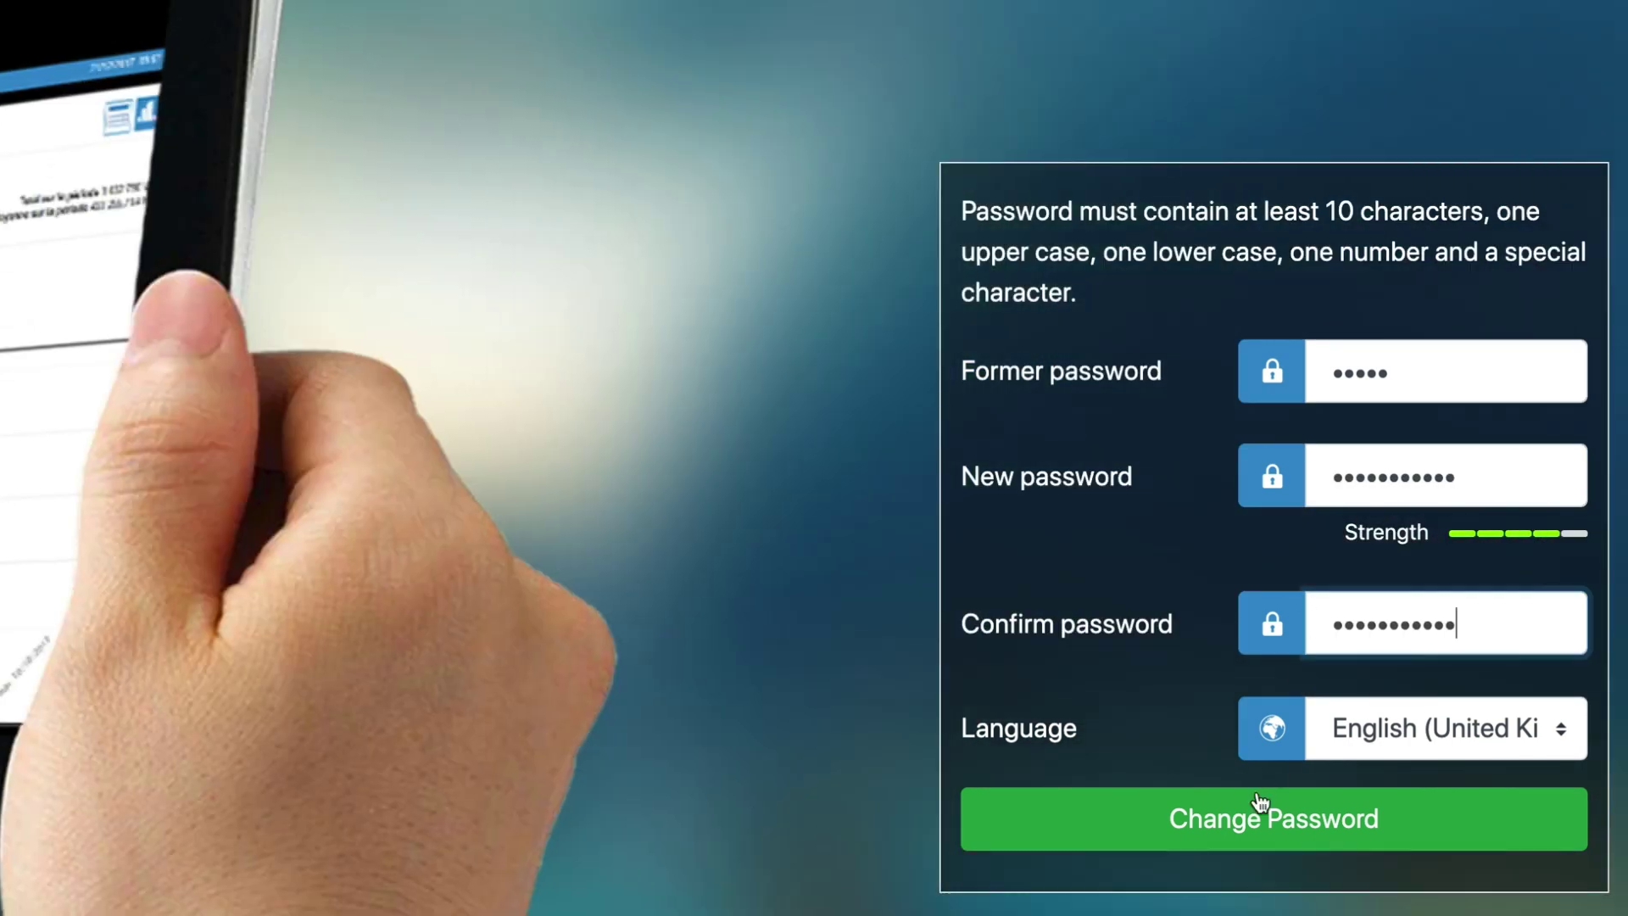
left_click(1260, 818)
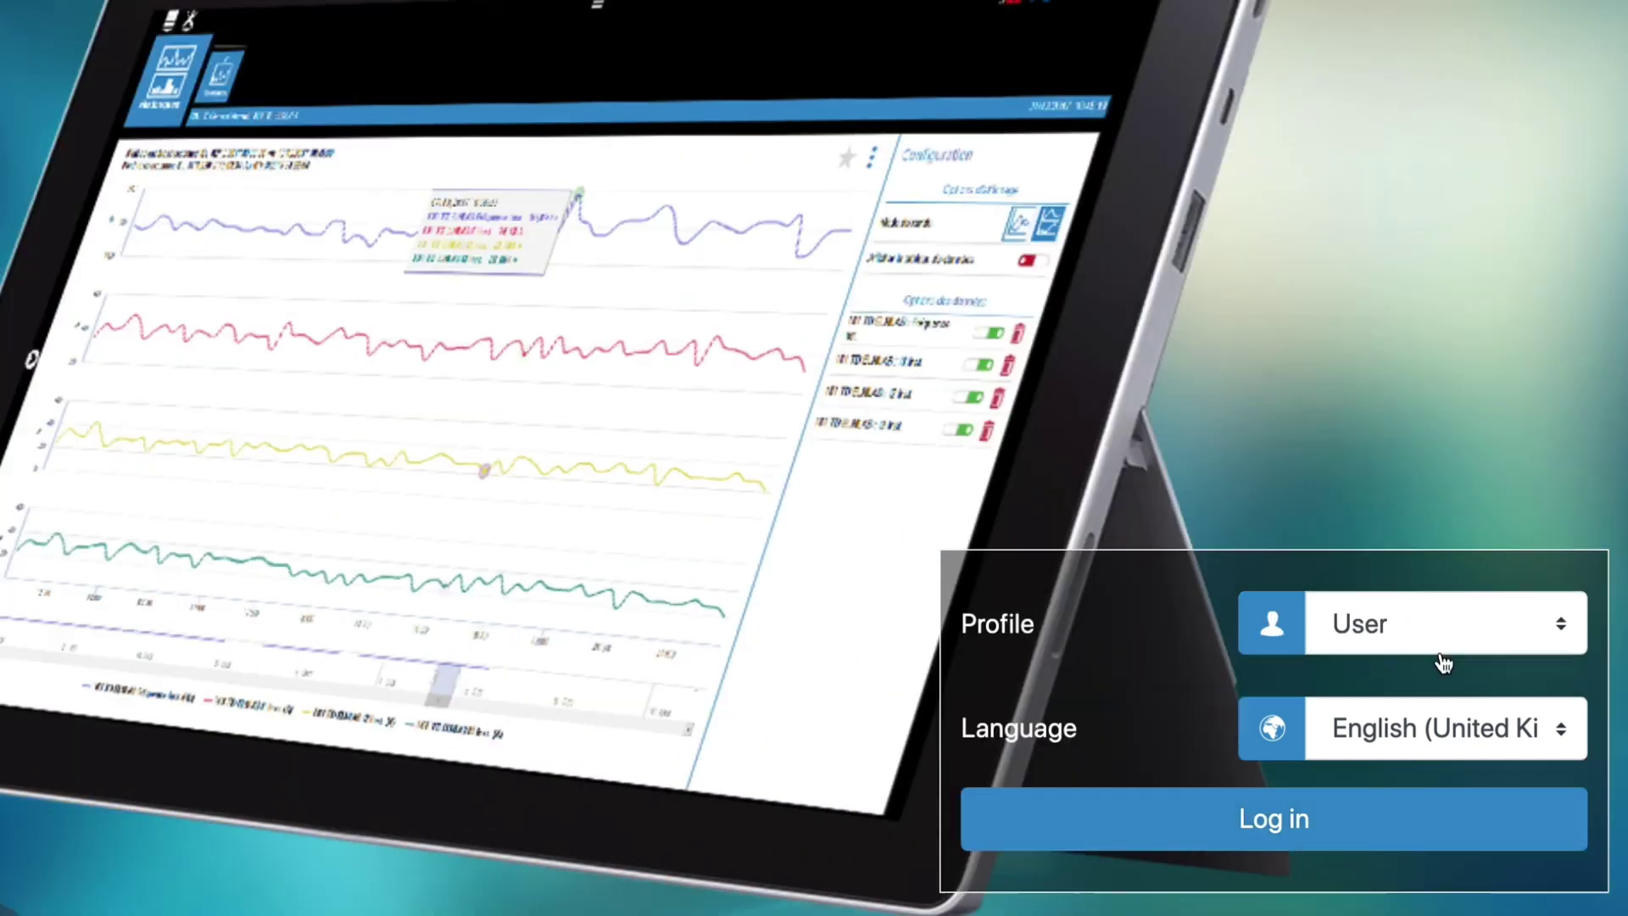
- Log in to WEBVIEW-M as Admin with the new password
left_click(1445, 656)
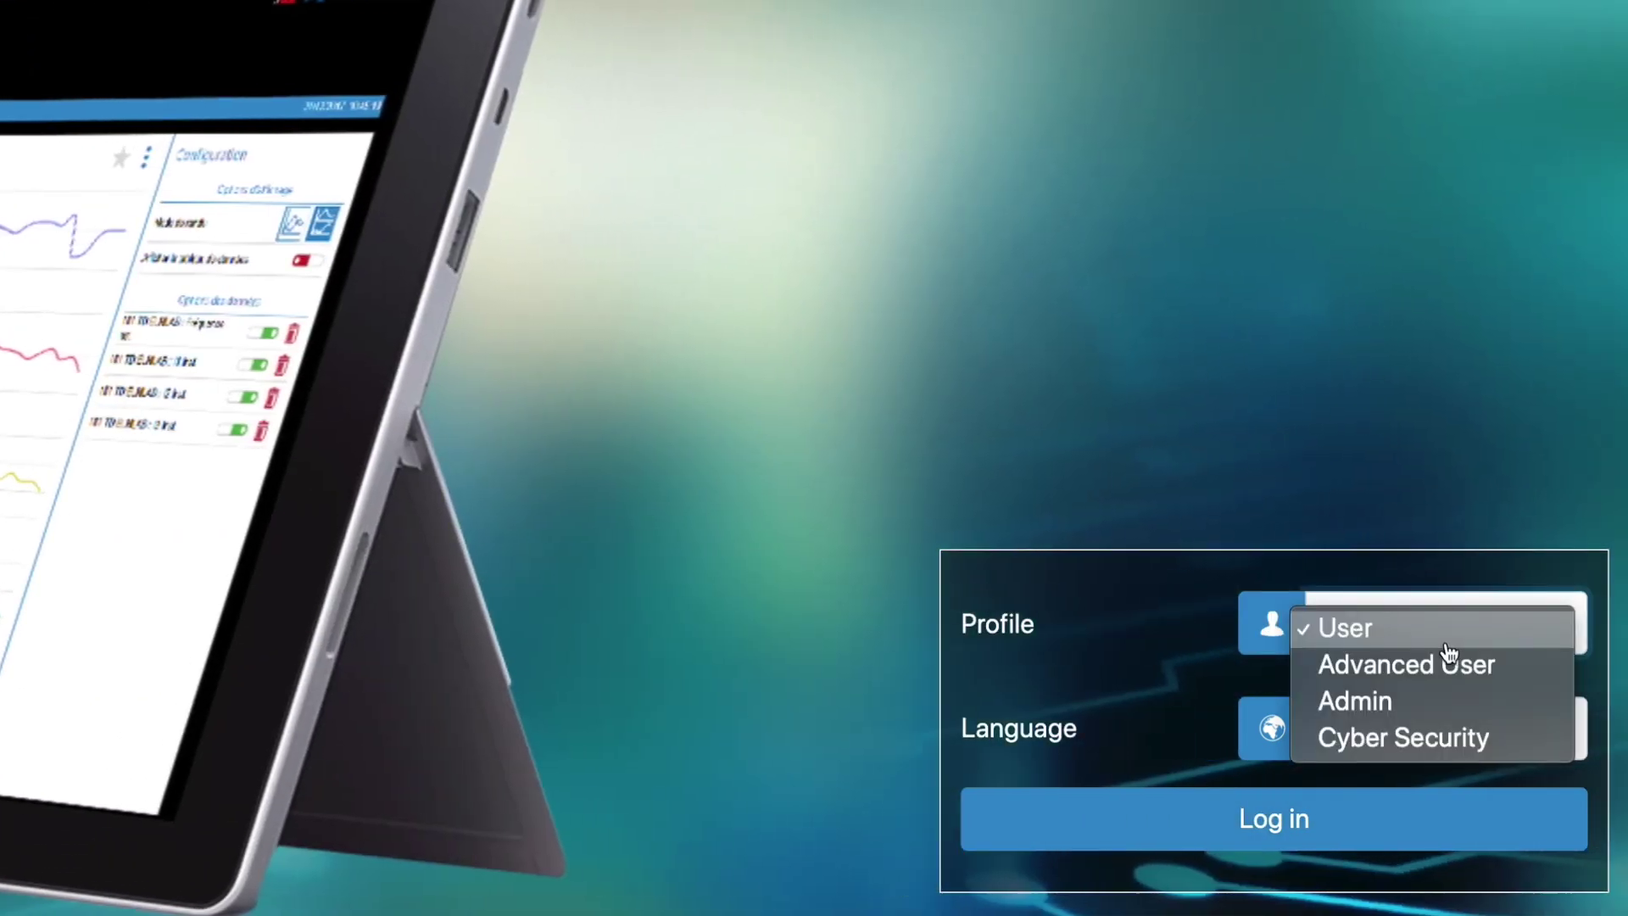
left_click(1400, 700)
left_click(1392, 645)
type("••••••••••••")
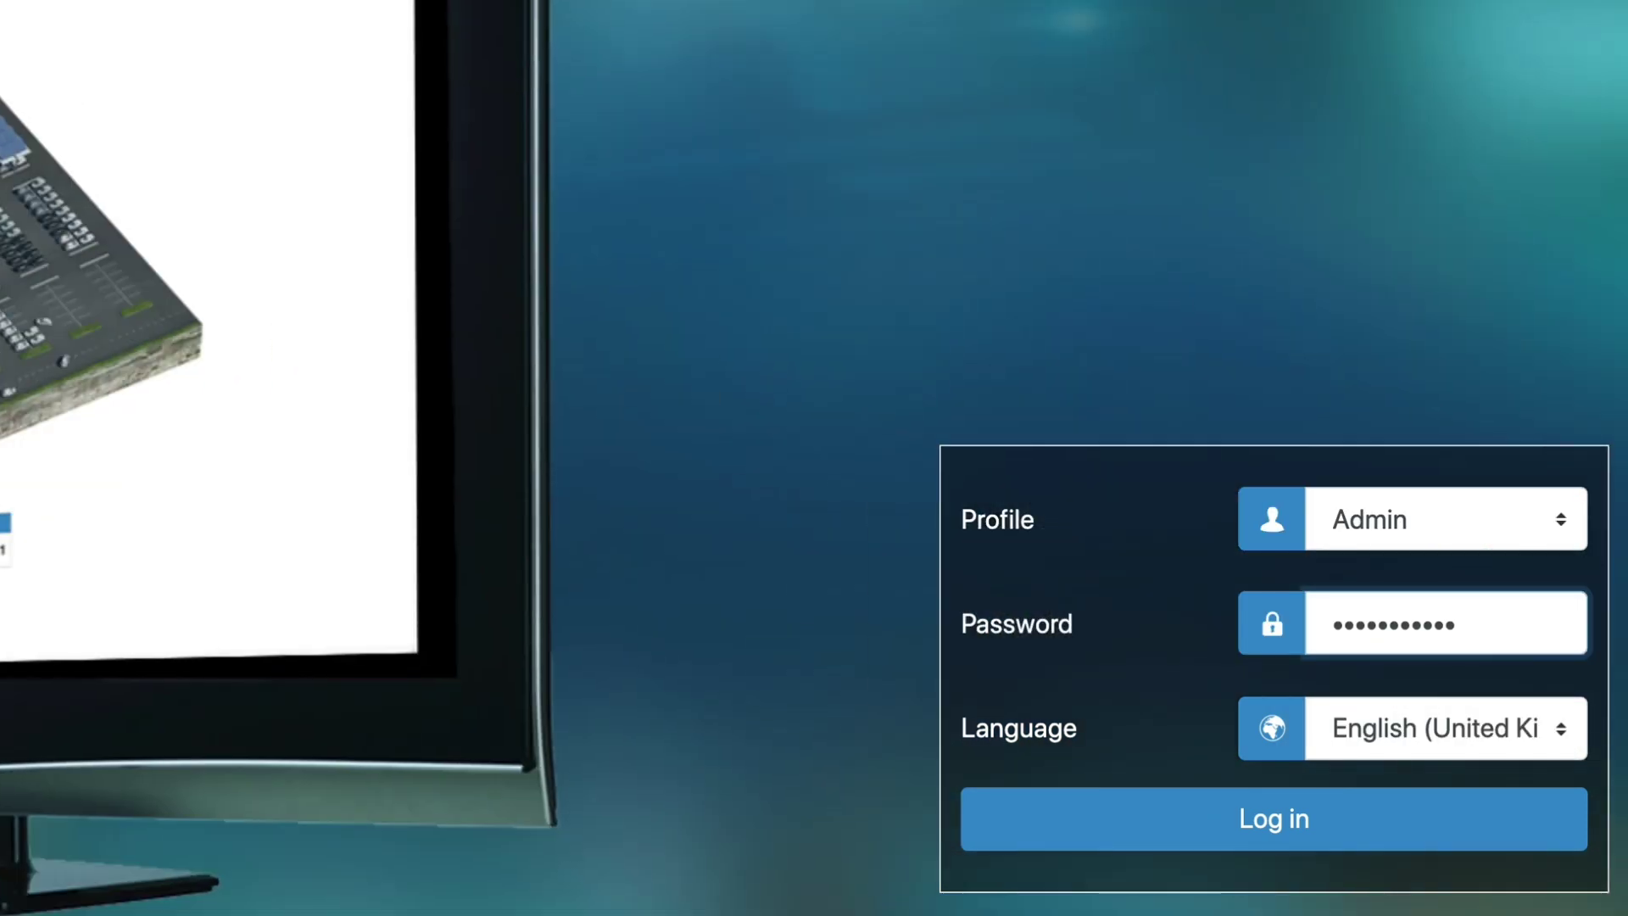
left_click(1365, 820)
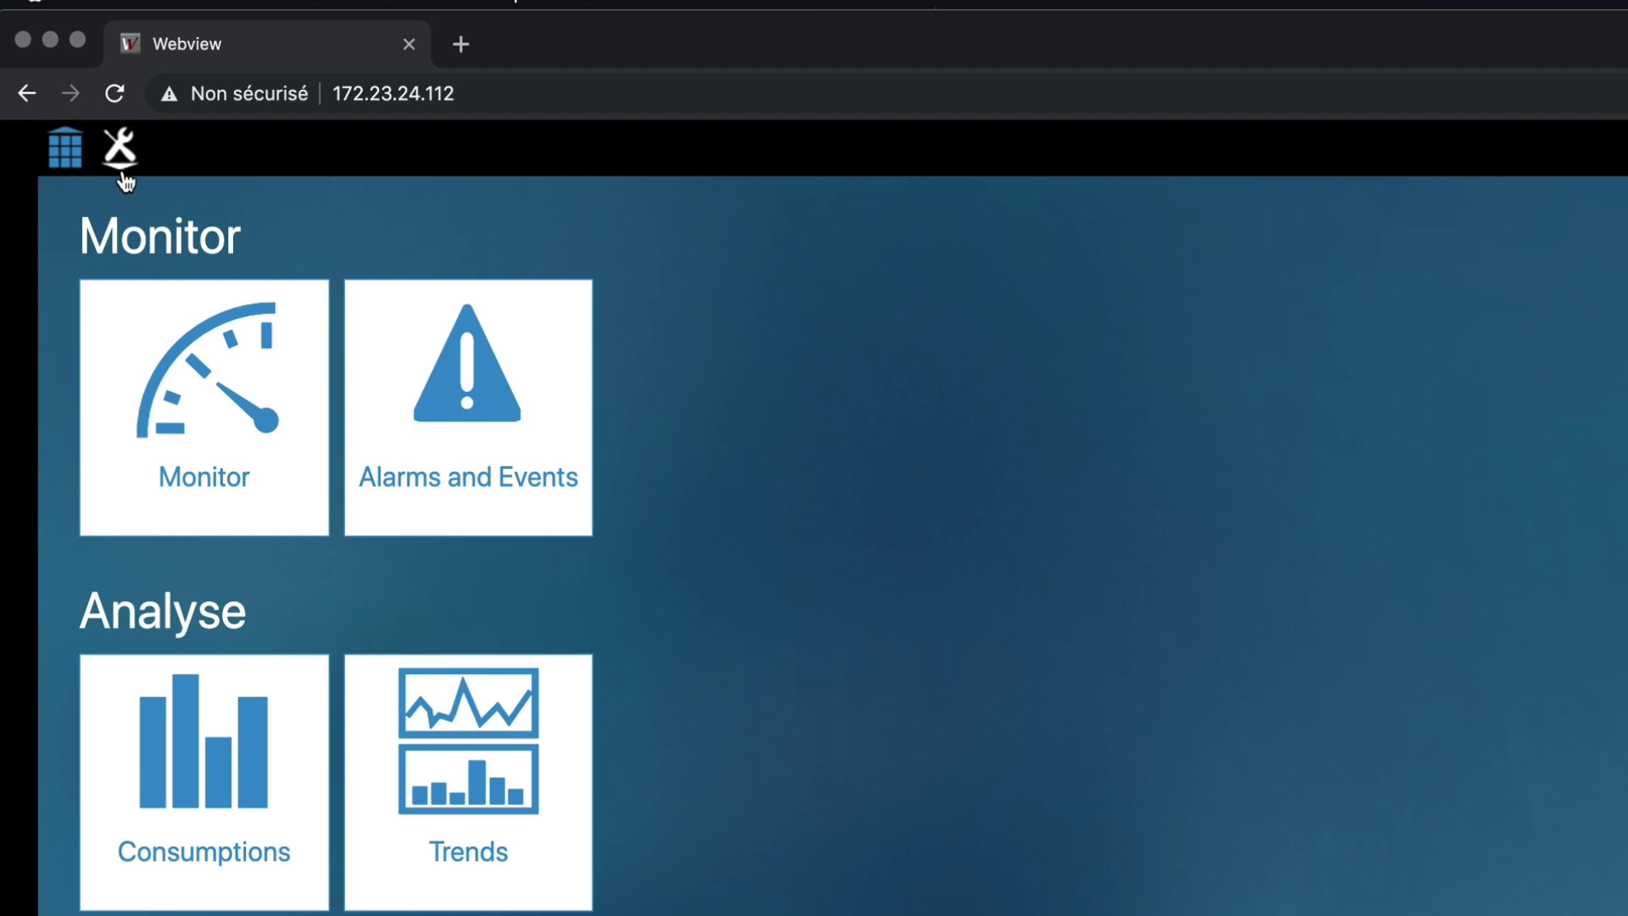
- Modify the active device configuration and view its Data Sources list
left_click(123, 161)
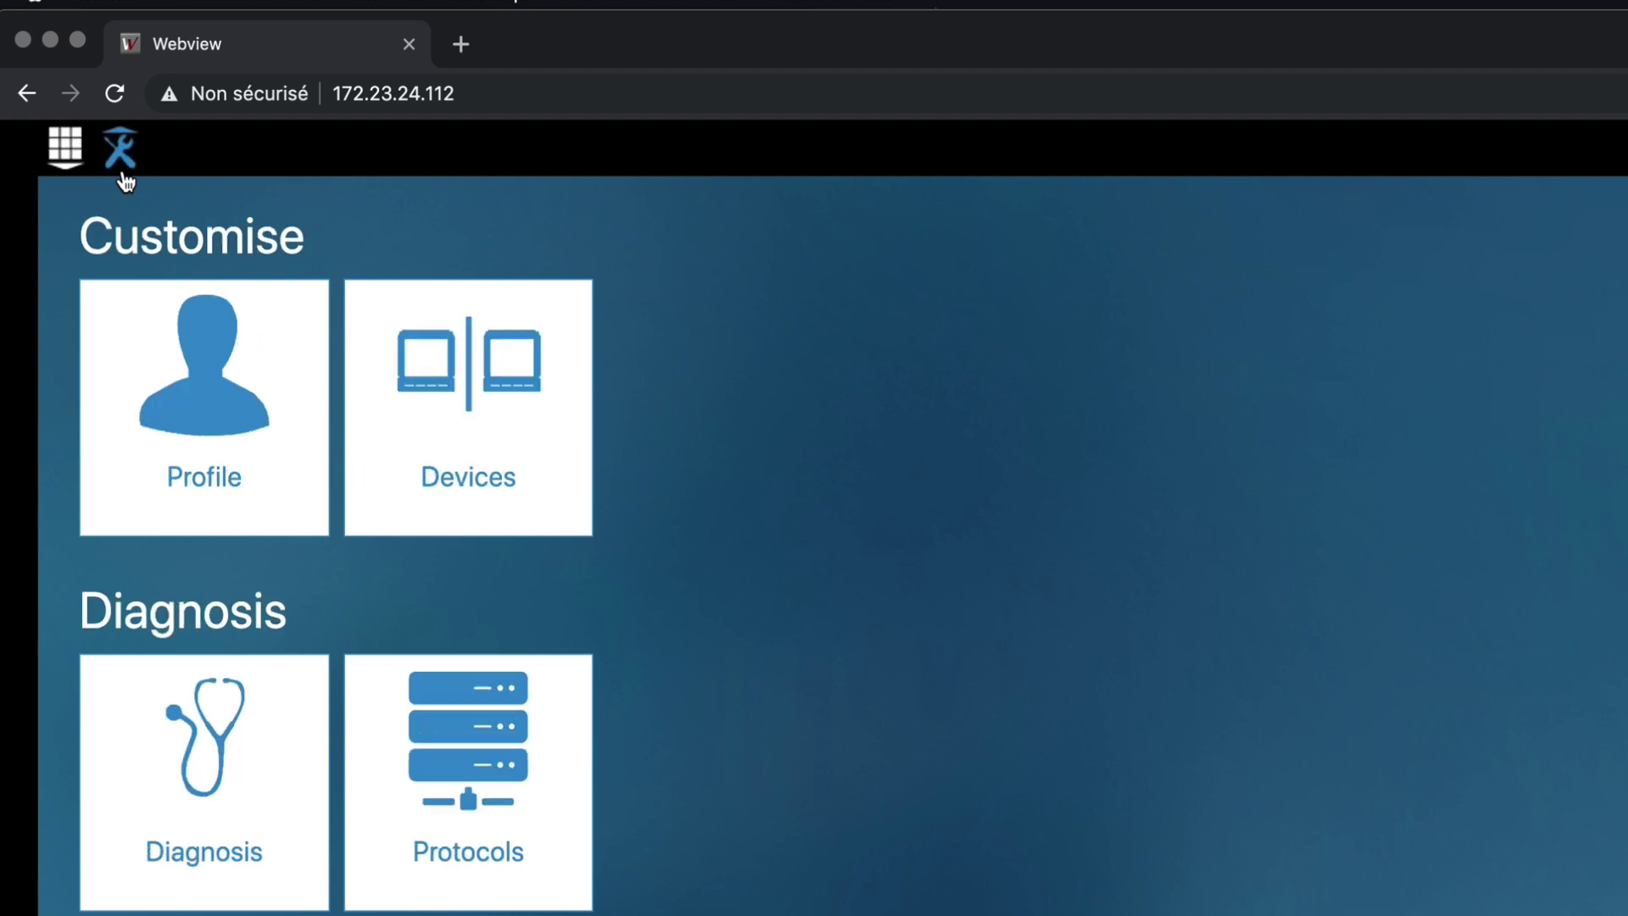
left_click(458, 398)
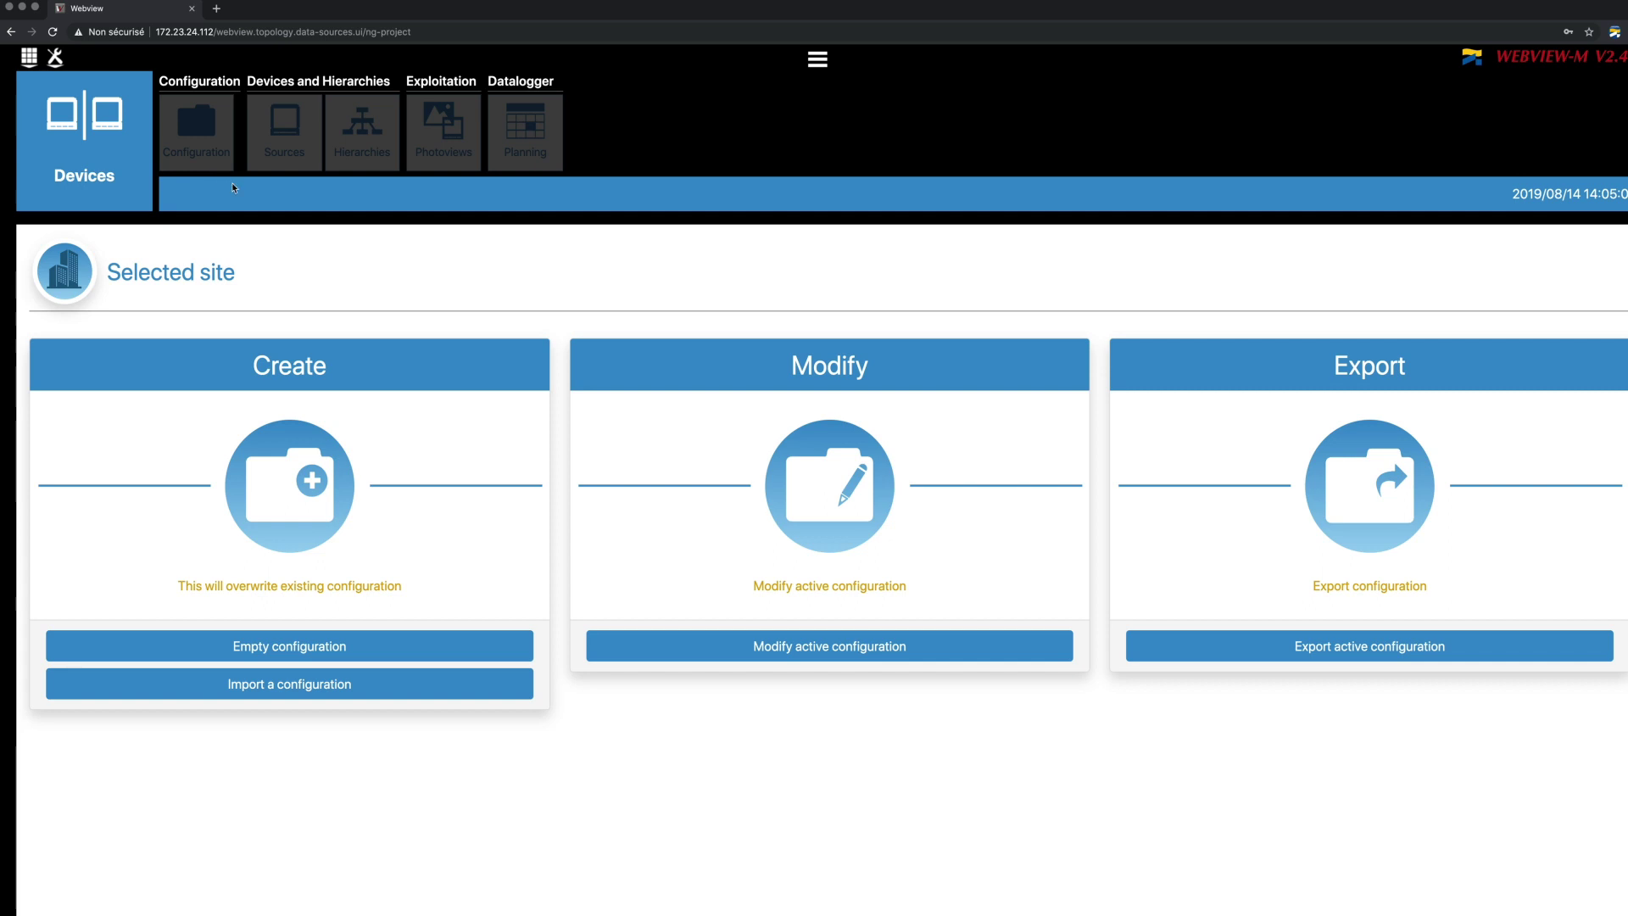
left_click(913, 646)
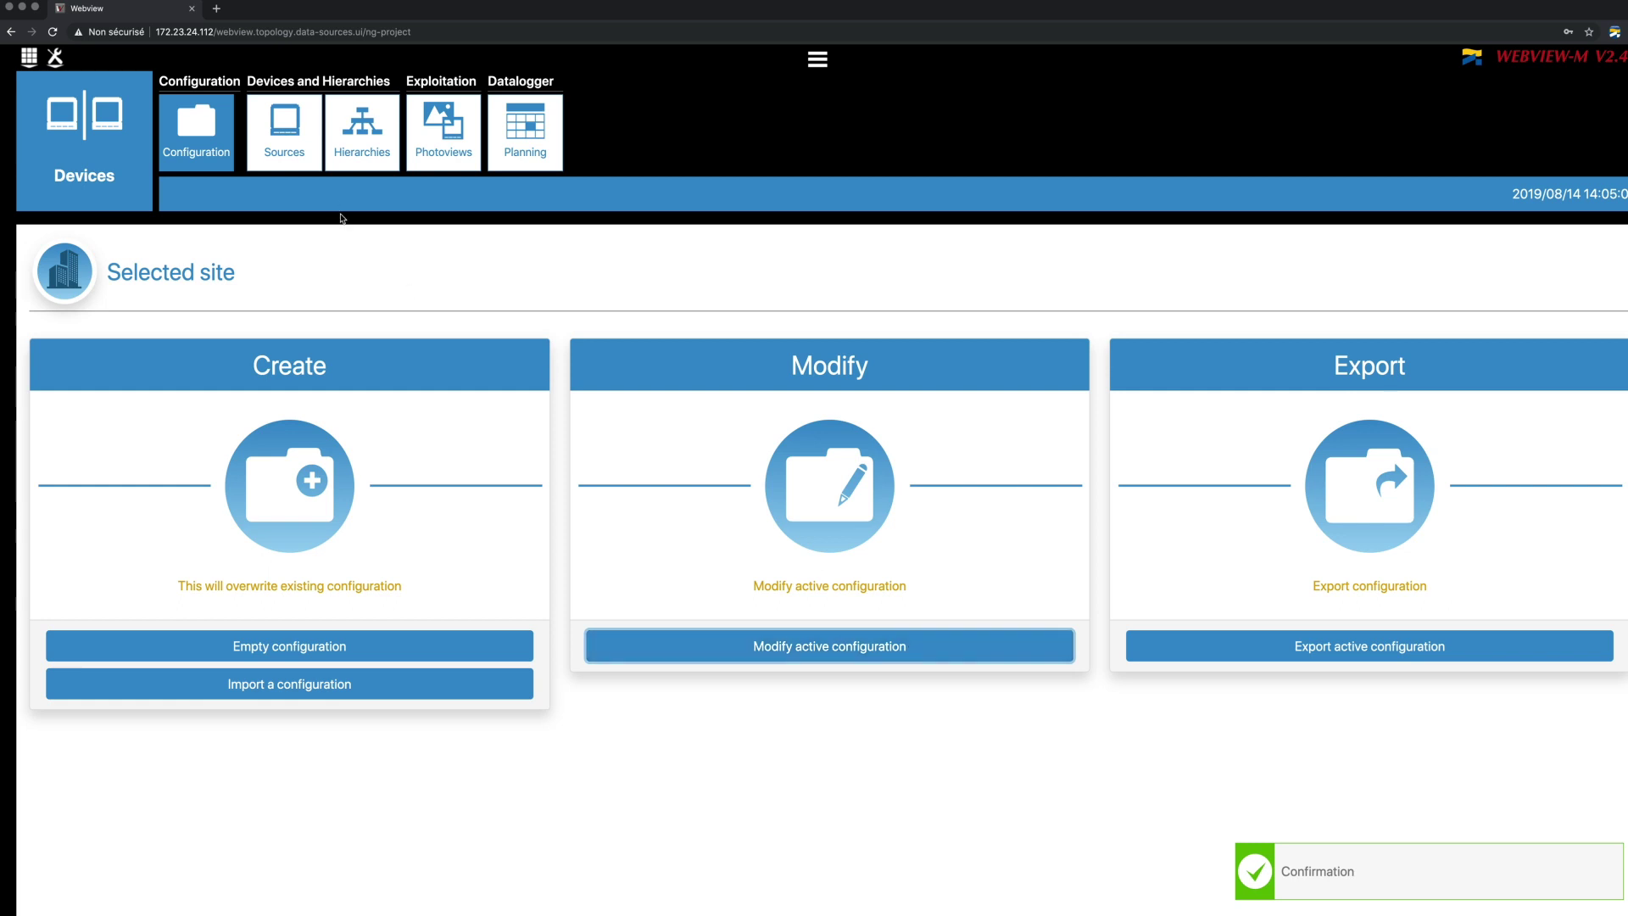
left_click(318, 161)
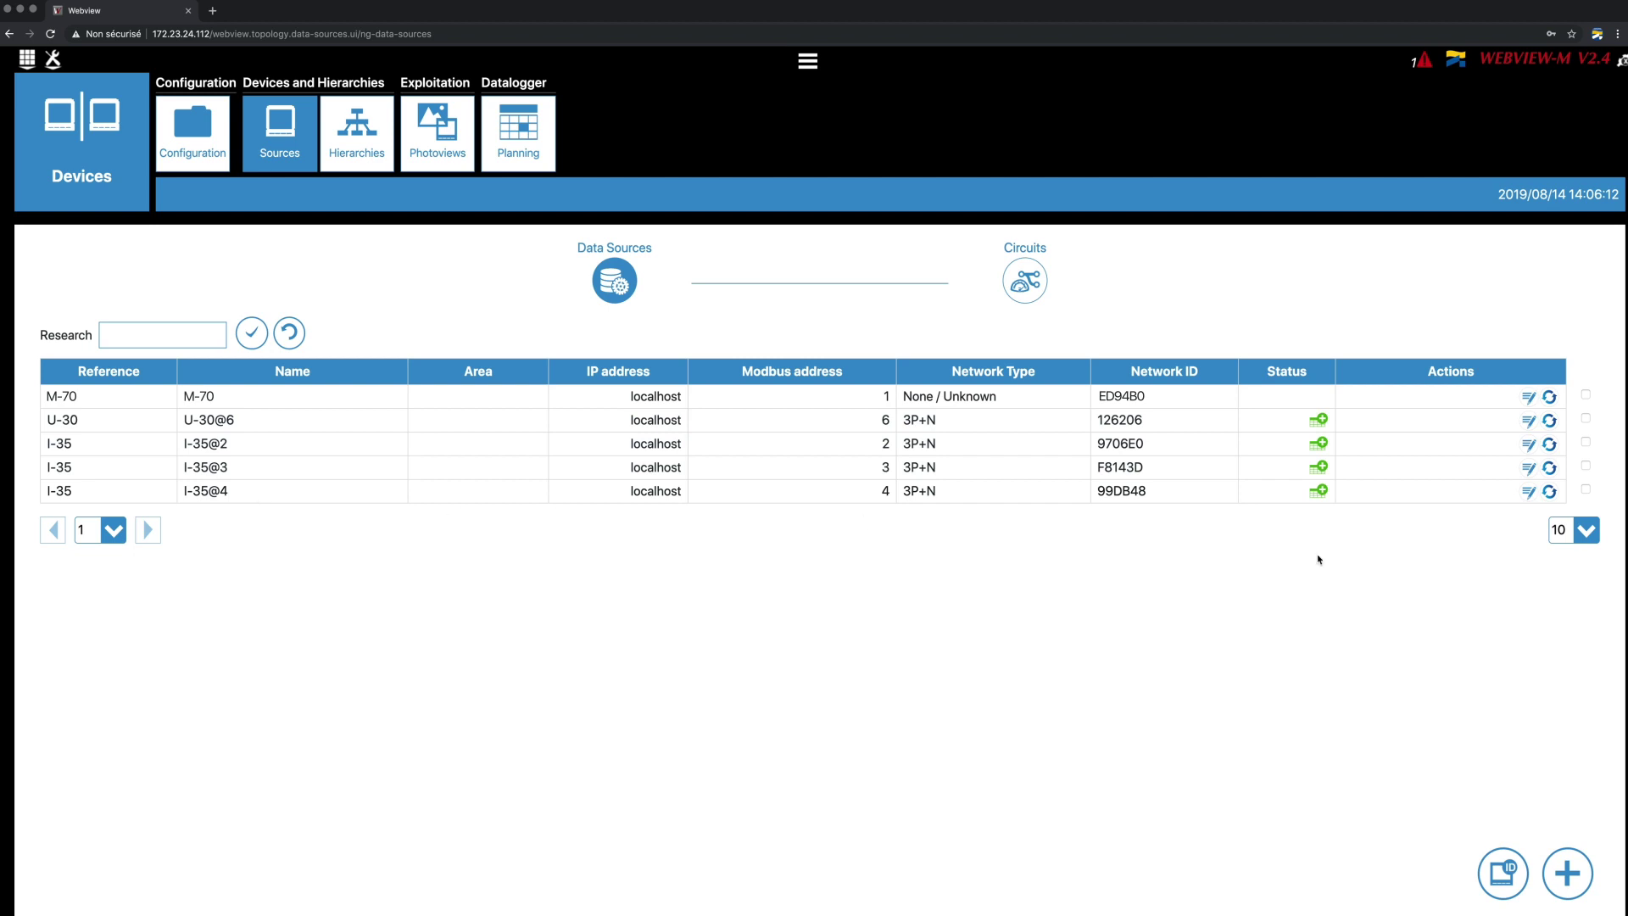
- Review the devices' circuit list, then go to the empty Hierarchies page
left_click(1027, 296)
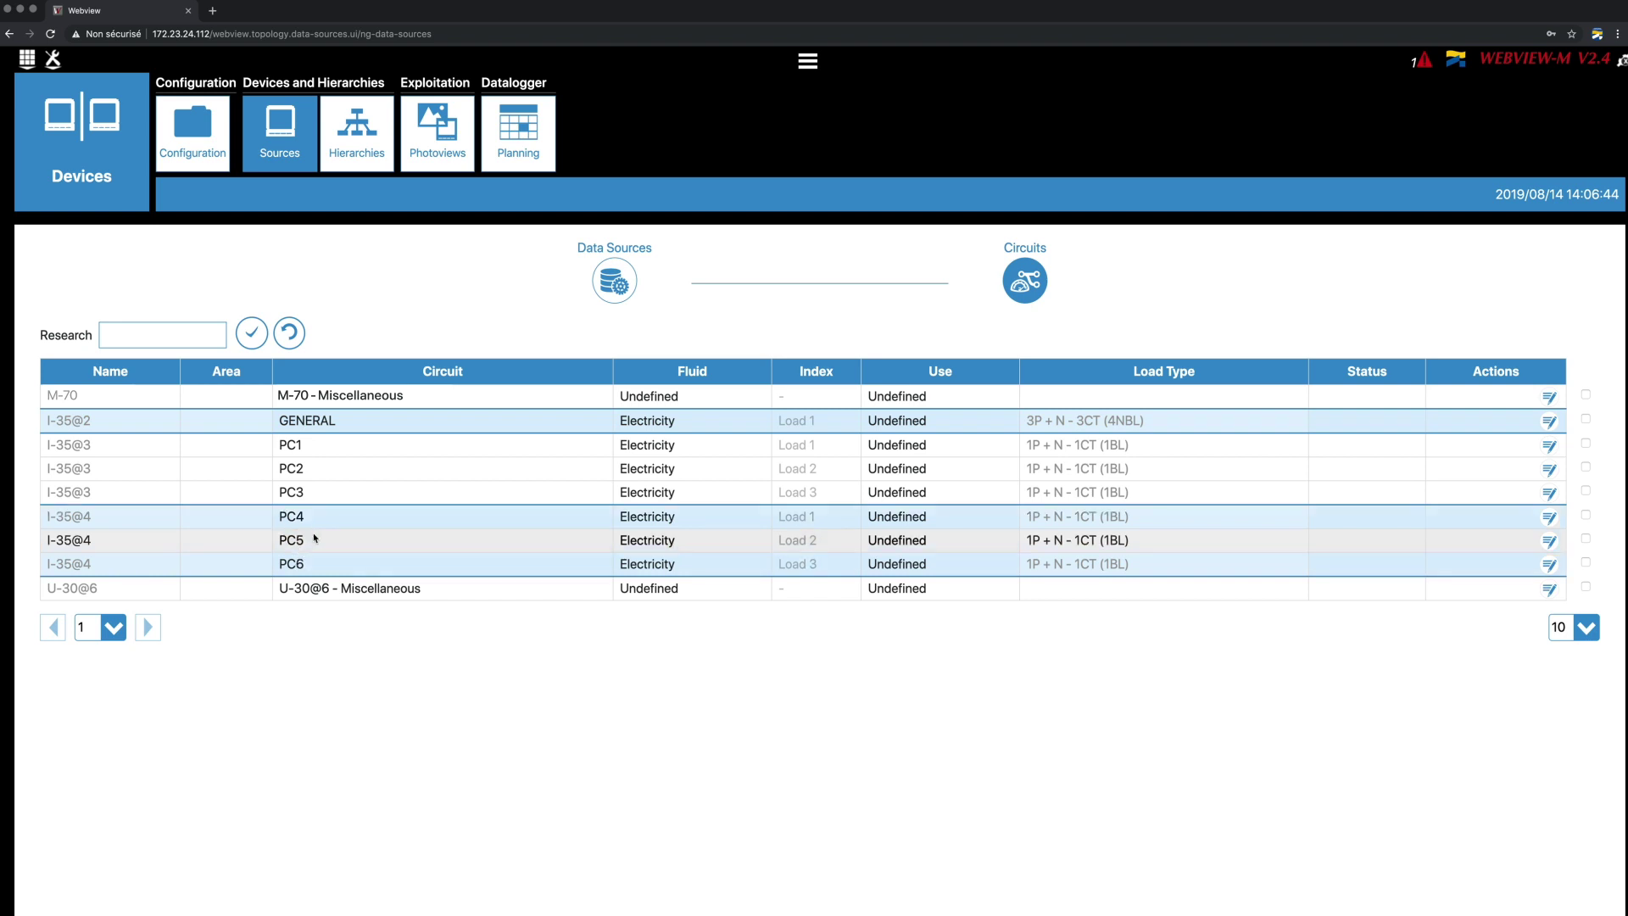
left_click(374, 167)
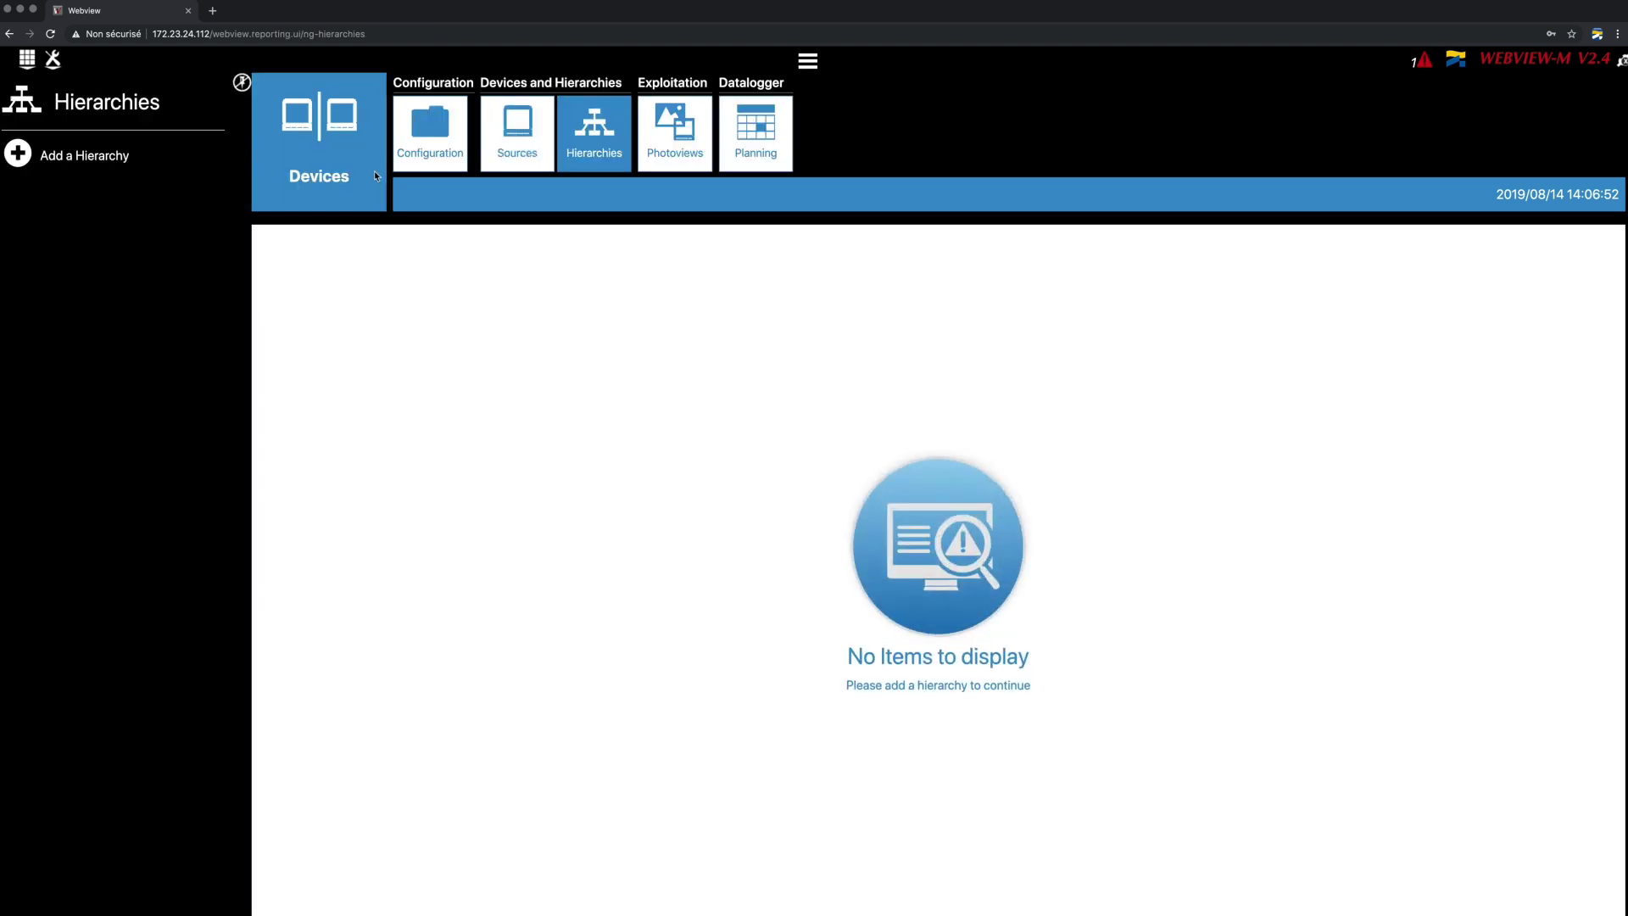
- Add a new hierarchy named 'Demo Panel'
left_click(87, 173)
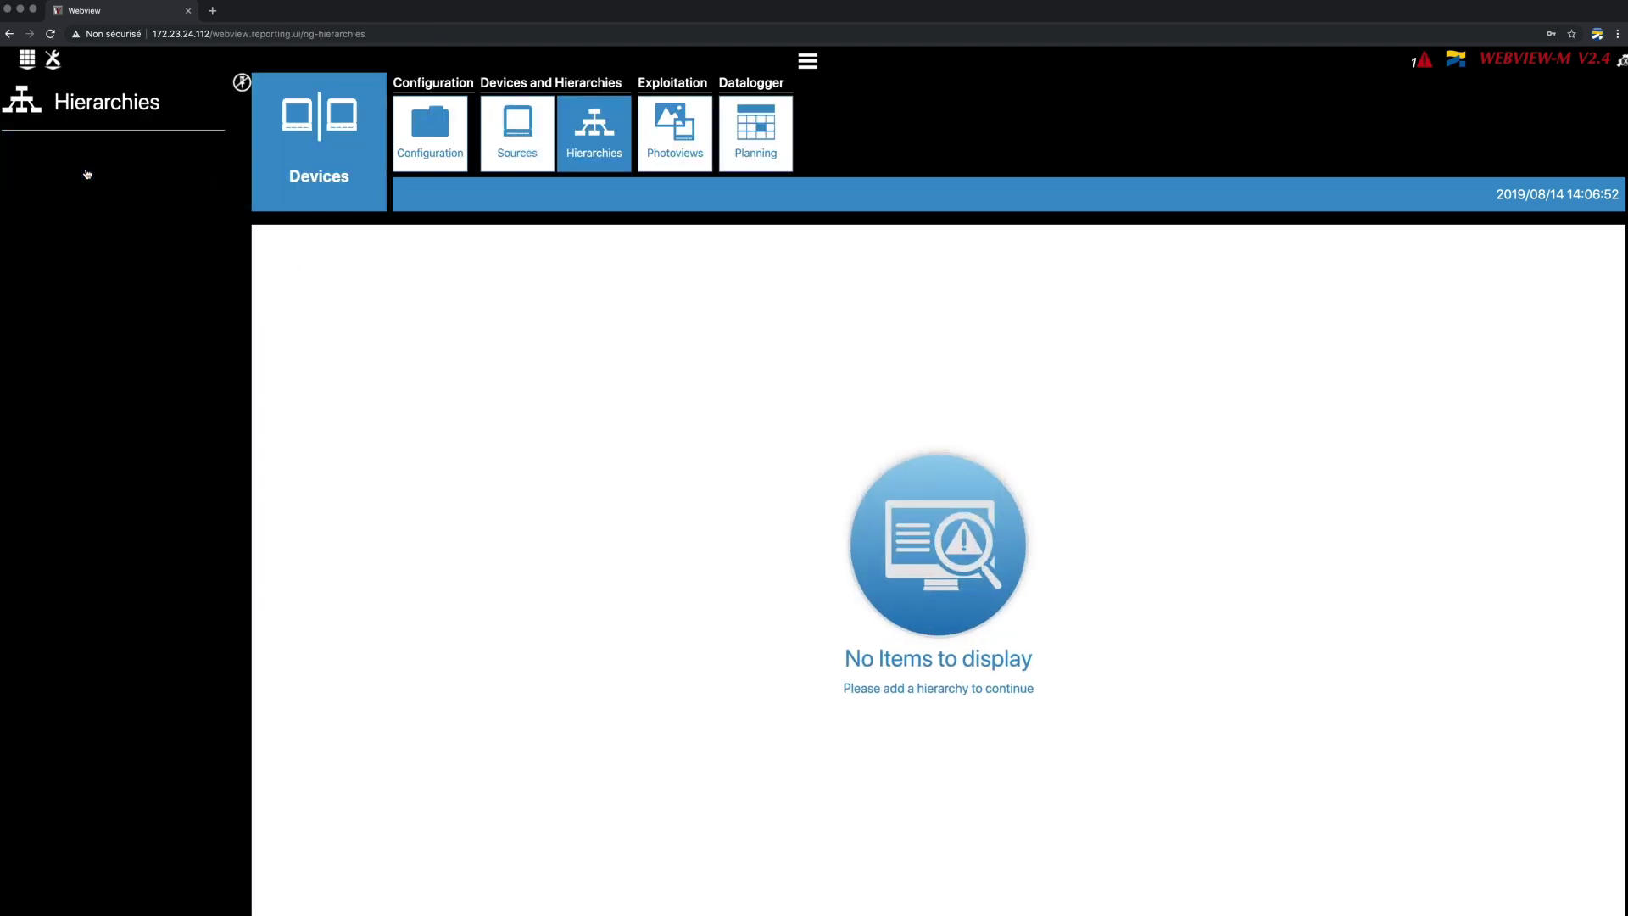
type("Demo Panel")
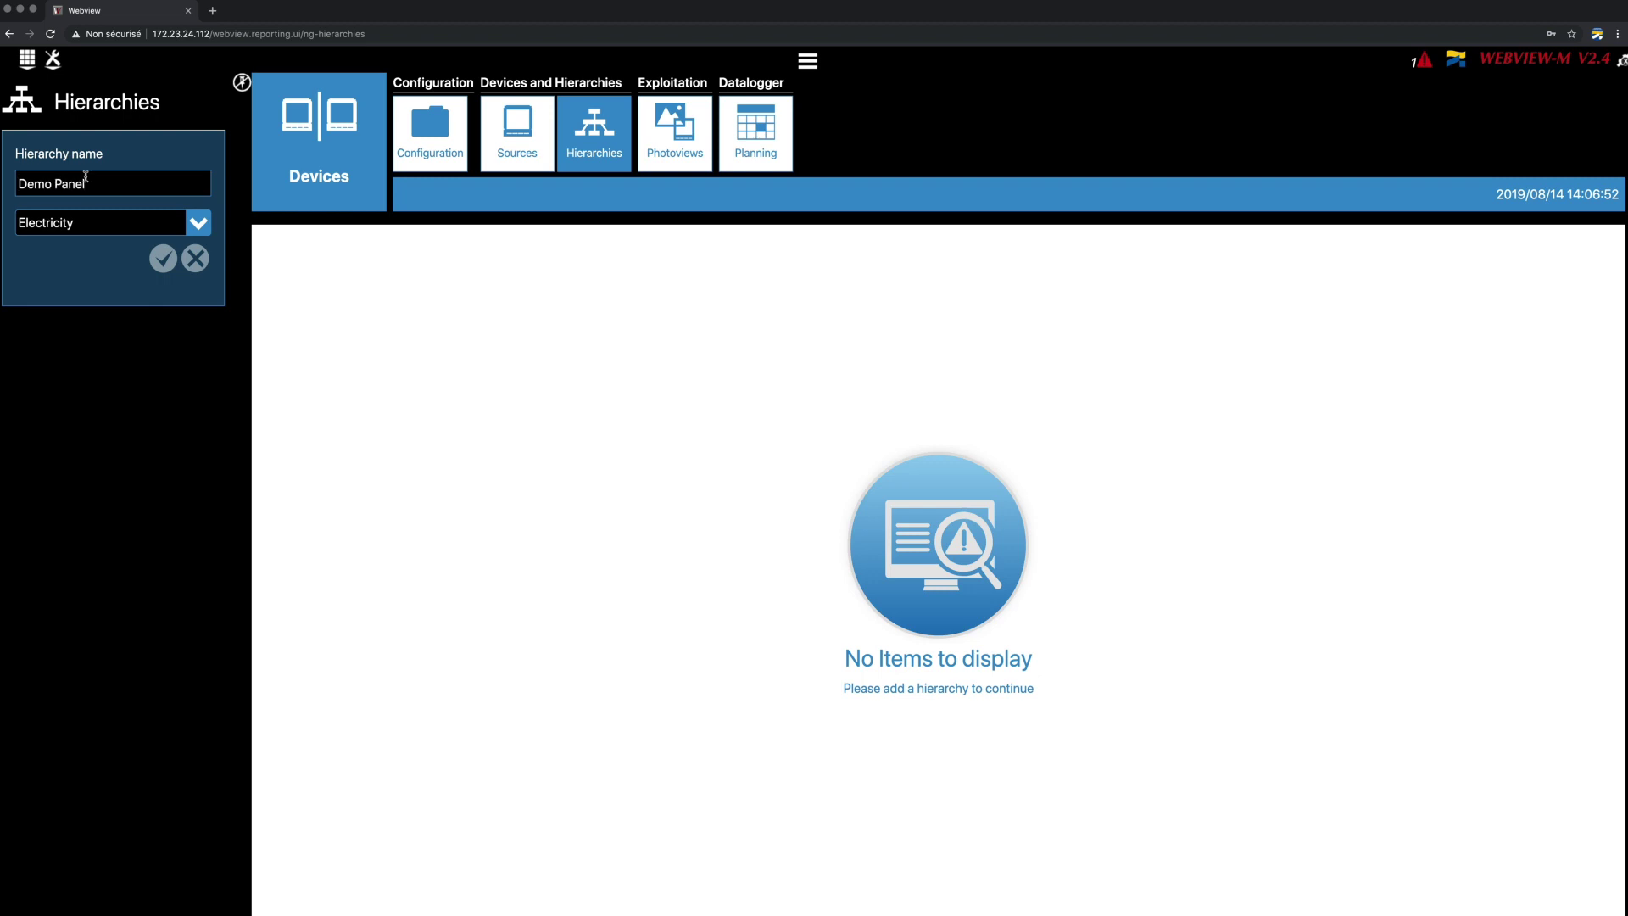
left_click(162, 257)
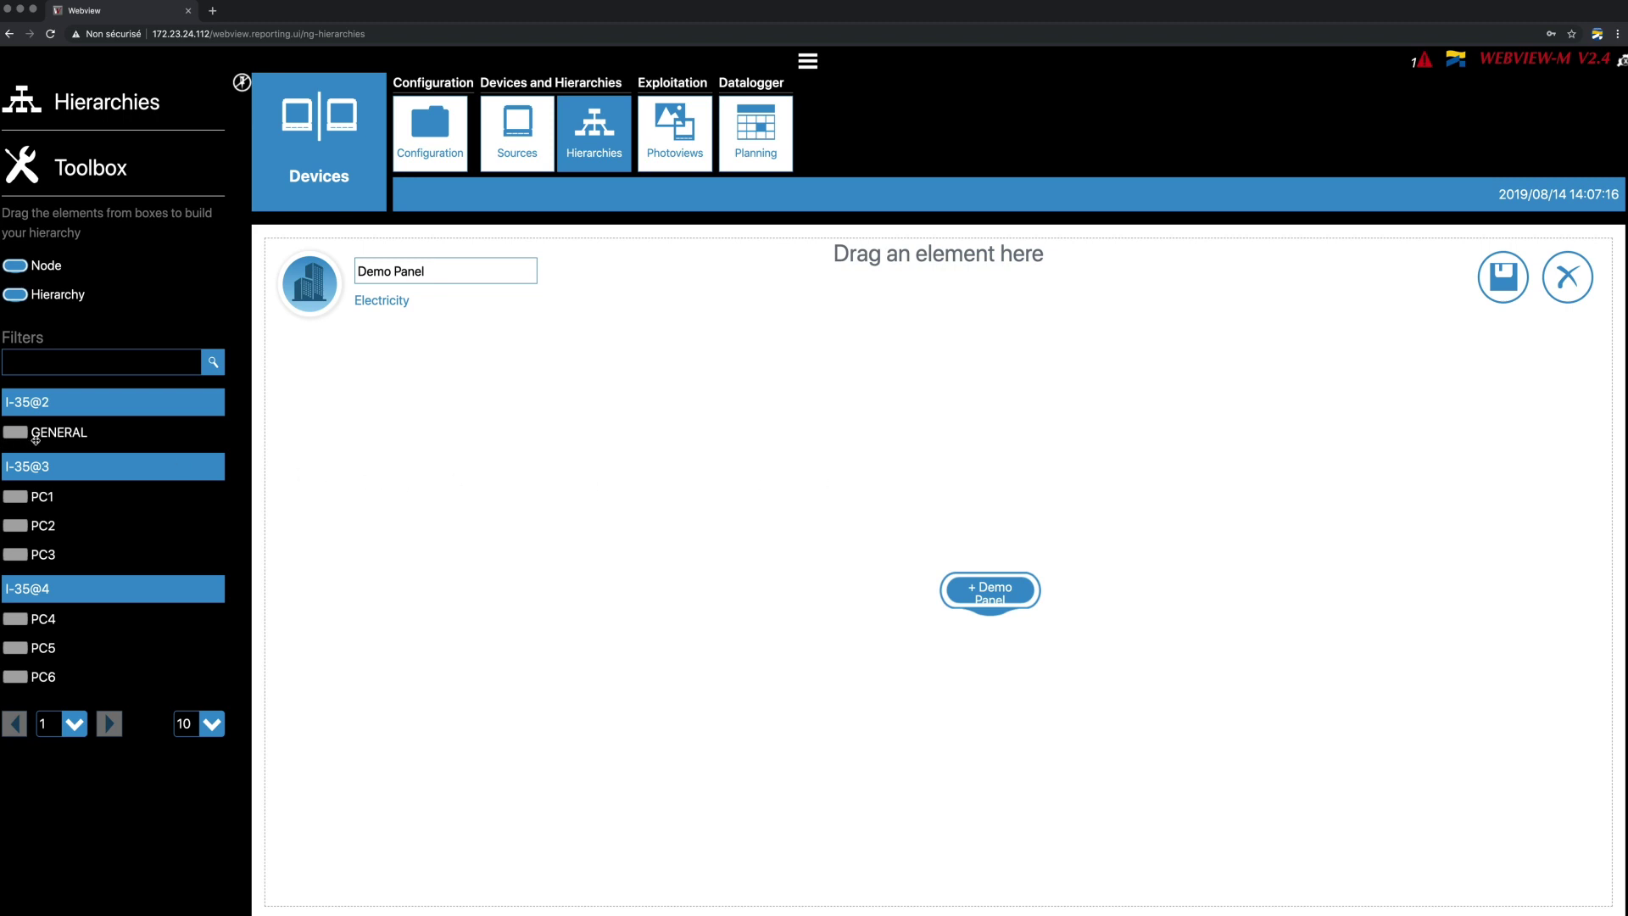
- Place GENERAL above Demo Panel and PC1 through PC6 below it on the canvas
left_click_drag(35, 438, 964, 455)
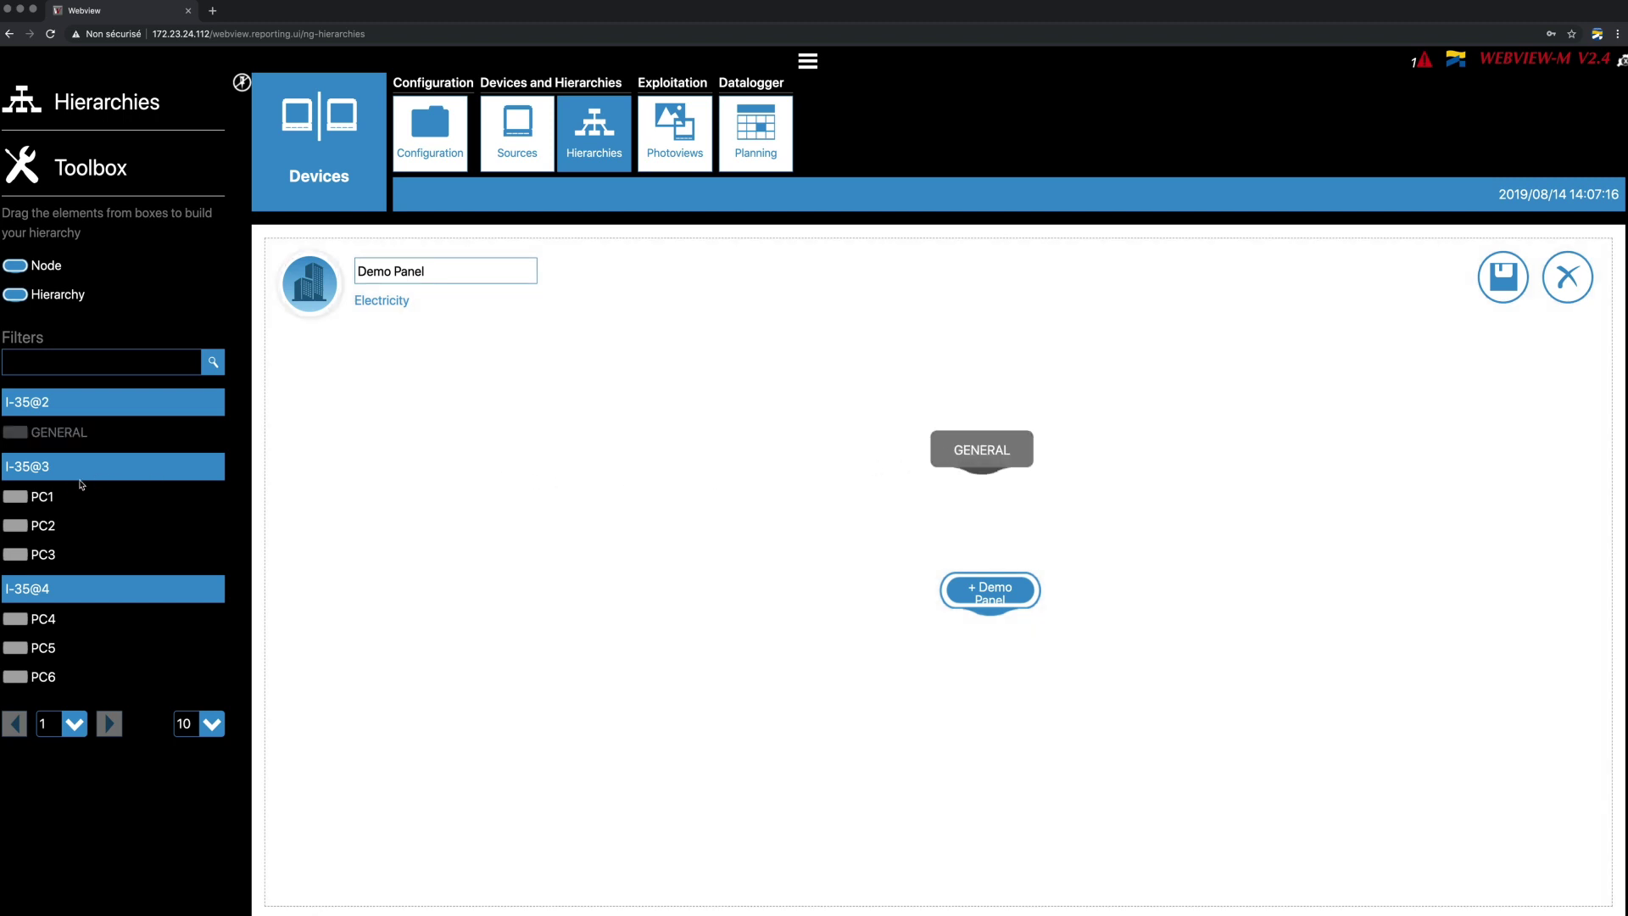
left_click_drag(51, 495, 649, 704)
left_click_drag(42, 526, 775, 700)
left_click_drag(42, 554, 894, 696)
left_click_drag(42, 619, 1093, 691)
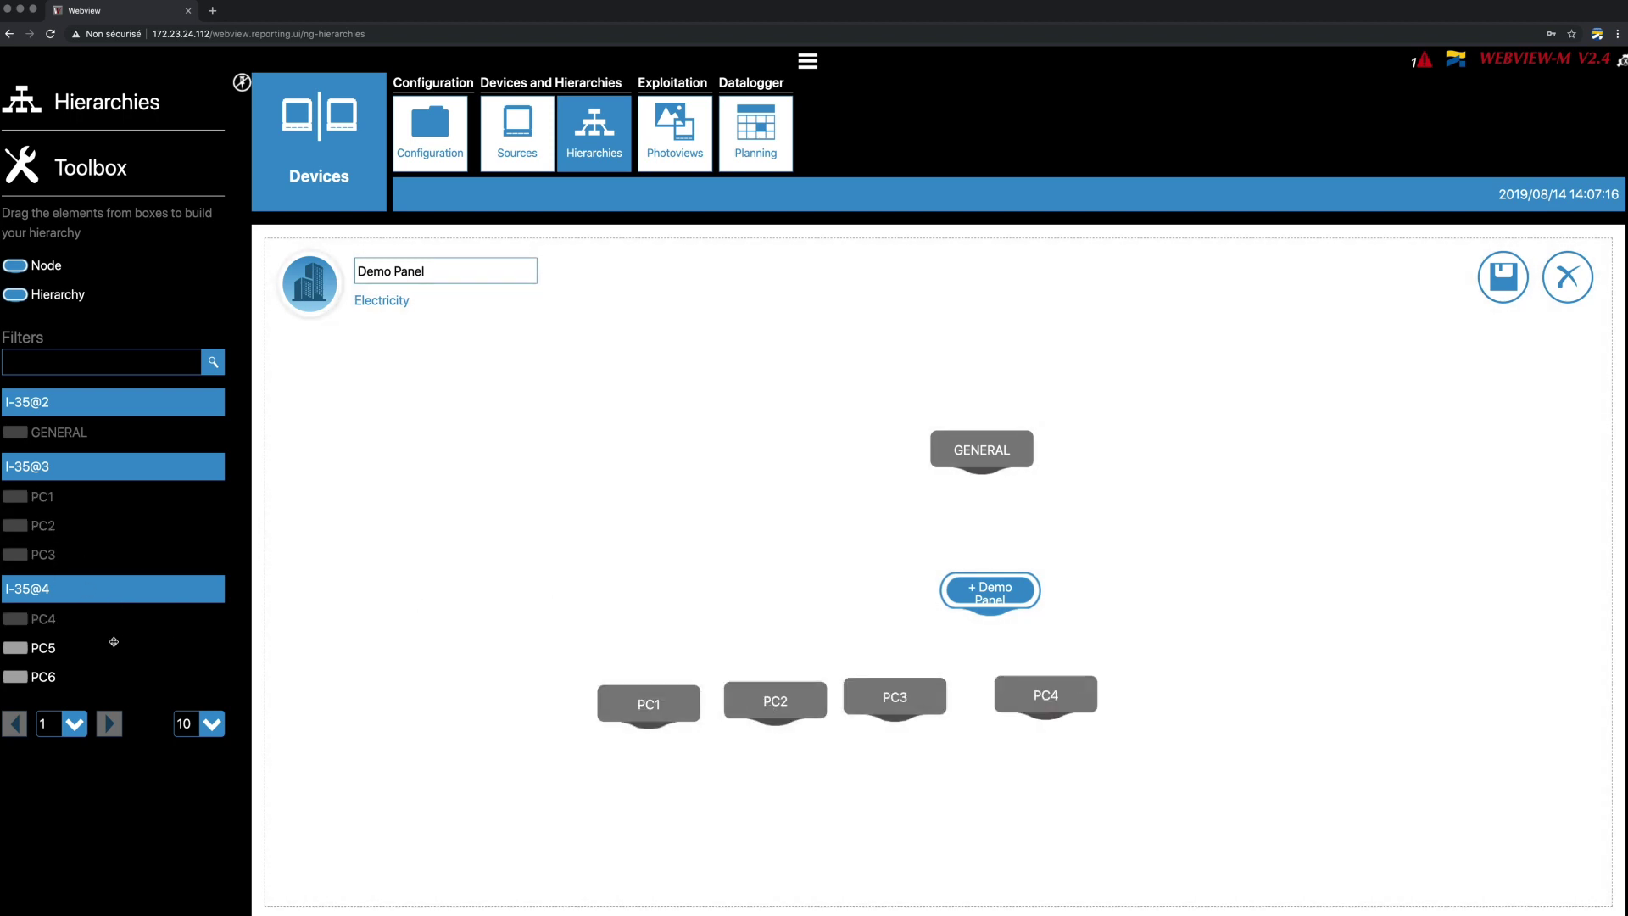
left_click_drag(113, 641, 1191, 668)
left_click_drag(17, 675, 1144, 652)
- Connect GENERAL, PC1–PC6 and the Difference node to Demo Panel, then save the hierarchy
mouse_move(981, 469)
left_mouse_down()
mouse_move(989, 571)
mouse_move(648, 685)
left_mouse_up()
mouse_move(989, 612)
left_mouse_down()
mouse_move(897, 691)
mouse_move(1030, 666)
mouse_move(1046, 683)
left_mouse_up()
left_click_drag(989, 612, 1165, 676)
left_click_drag(989, 612, 1291, 675)
left_click_drag(784, 703, 498, 707)
left_click(464, 710)
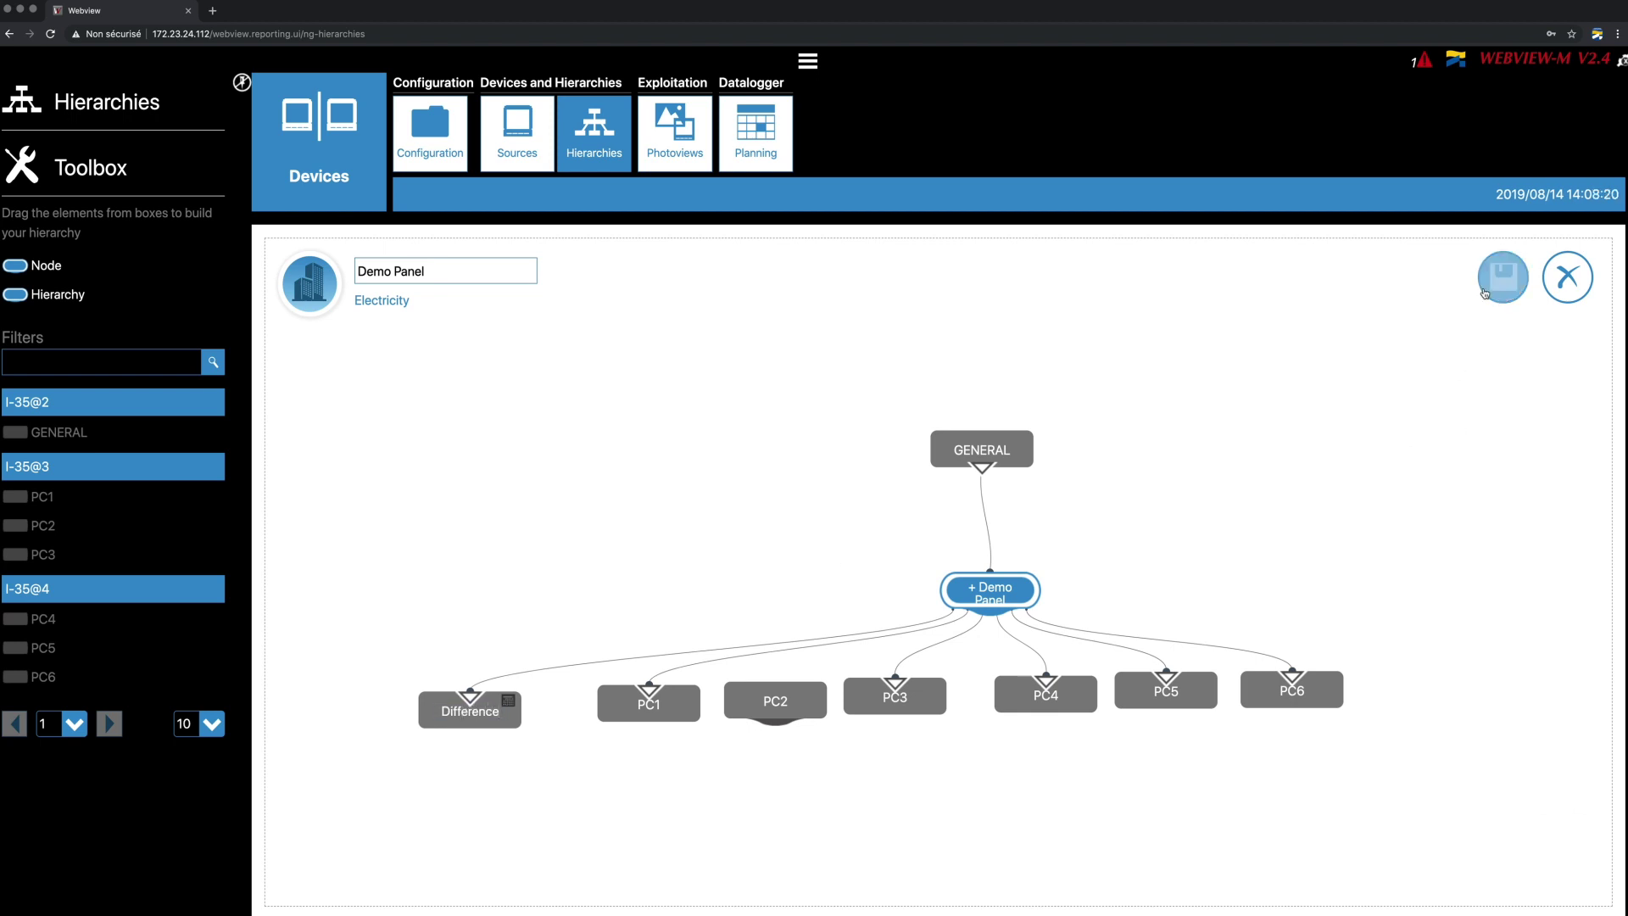
left_click_drag(990, 613, 774, 685)
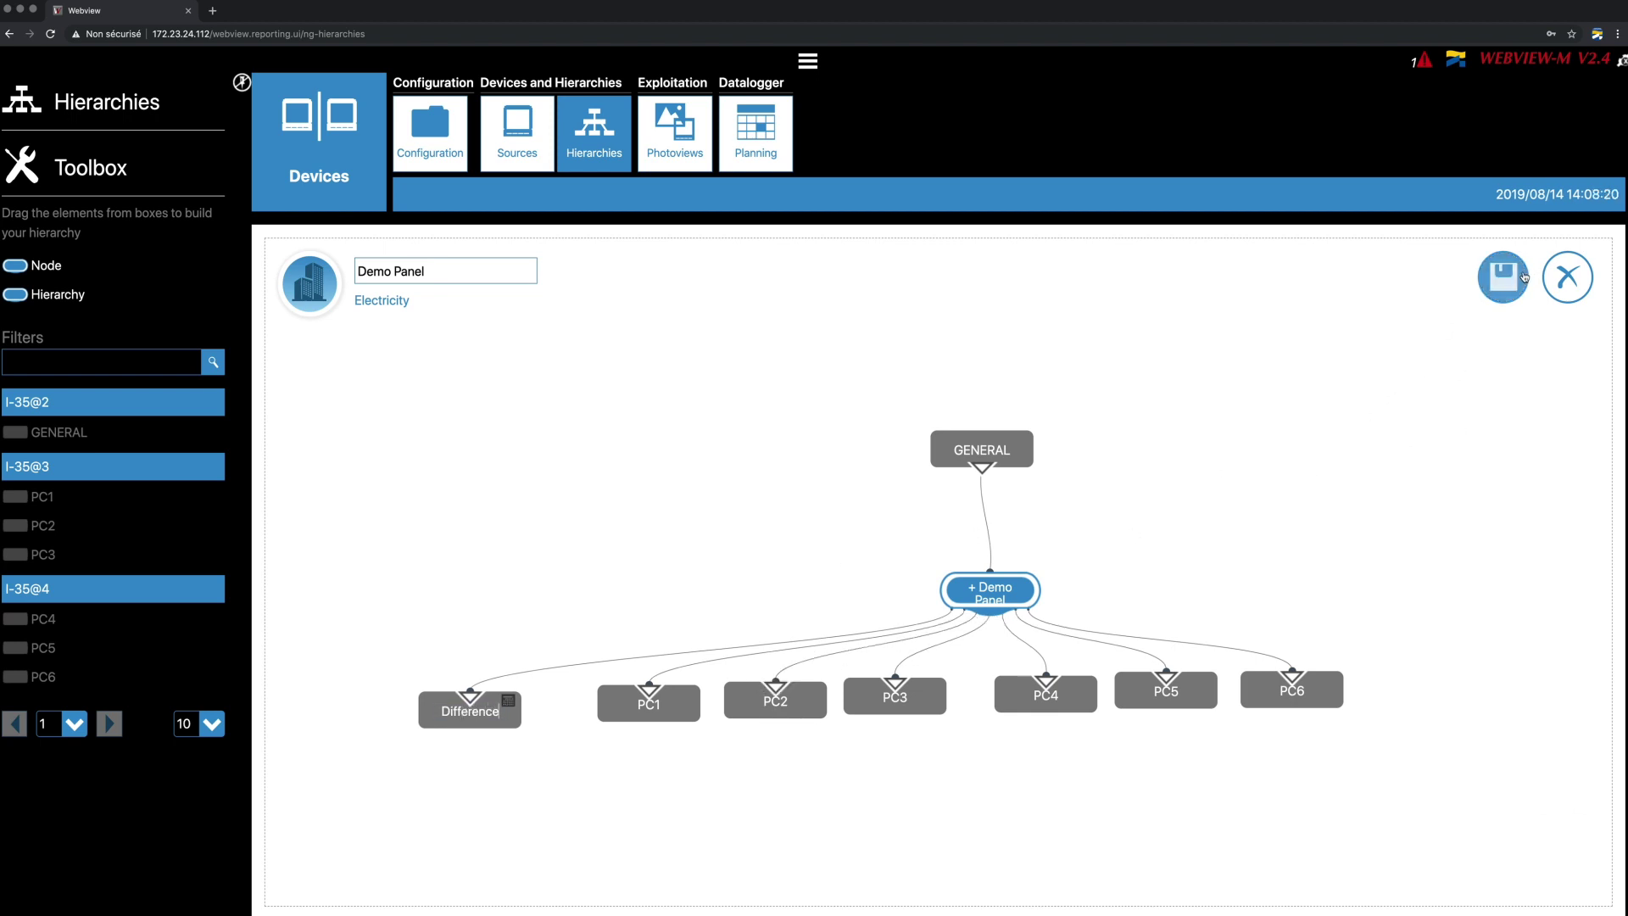
left_click(1516, 278)
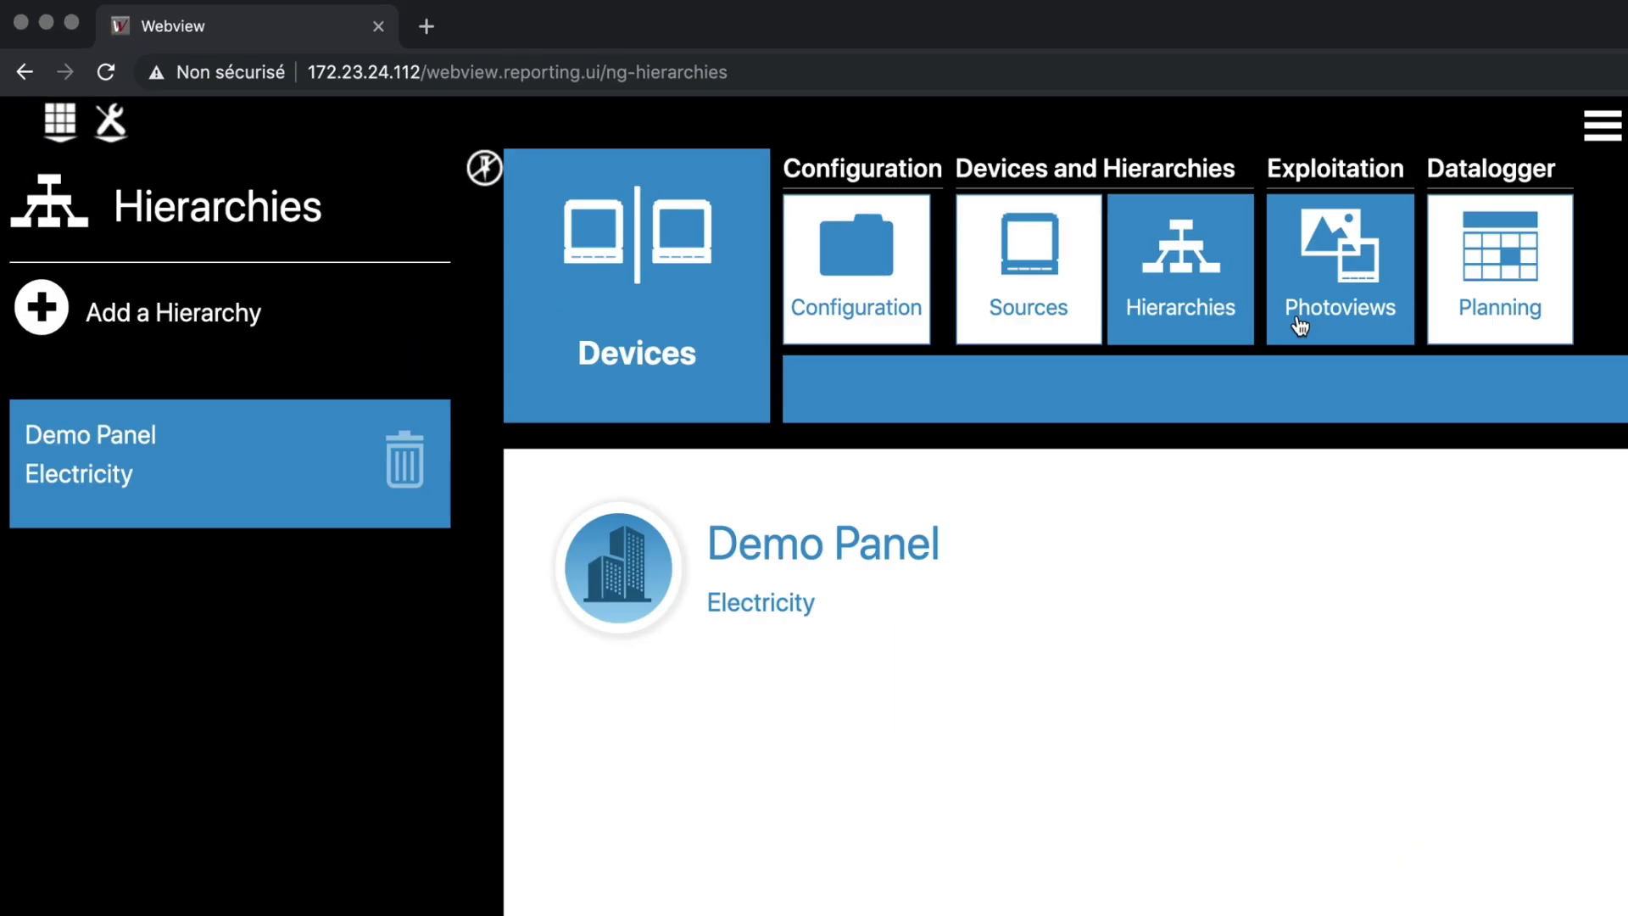
- Create a photoview named 'Demo panel' with the cabinet icon and the cabinet photo as picture
left_click(1299, 326)
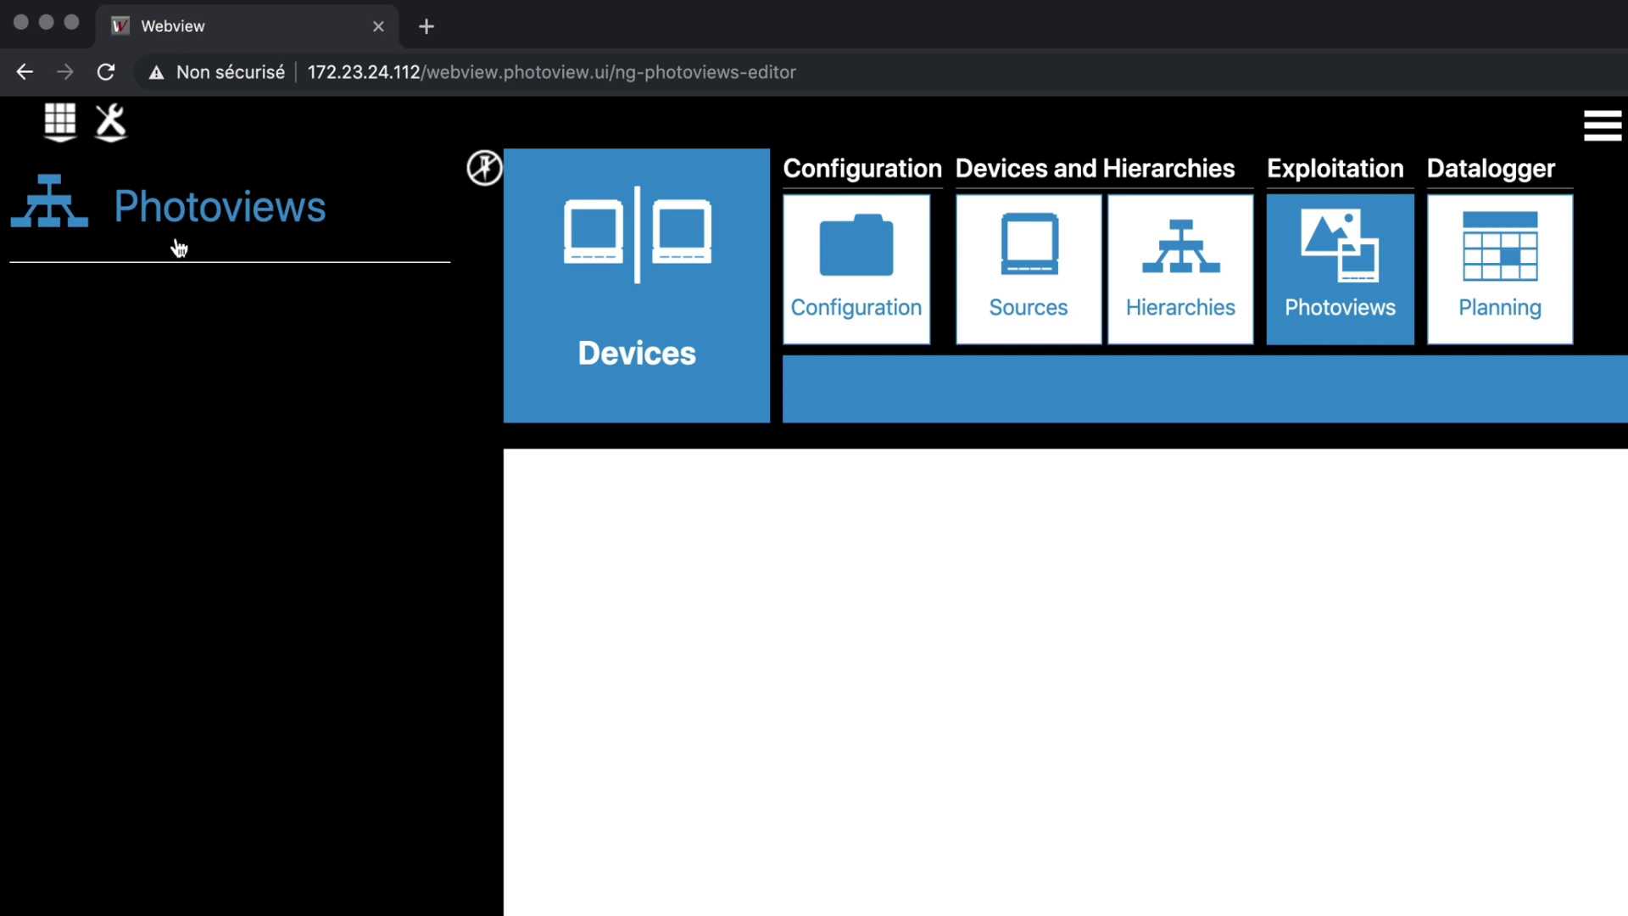
left_click(178, 247)
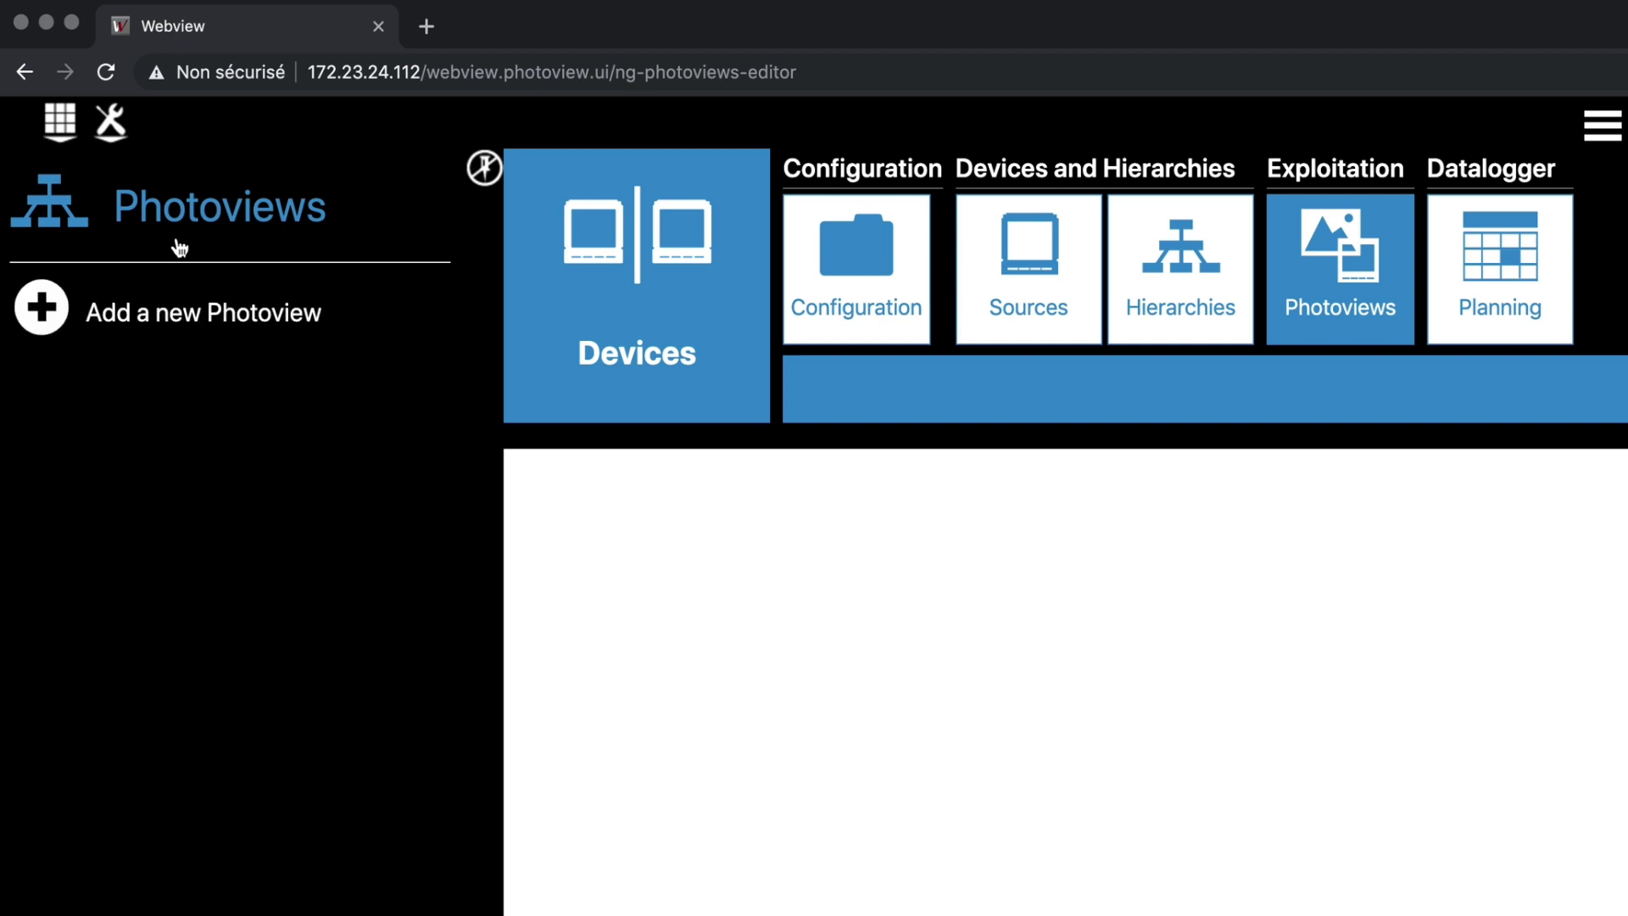
left_click(188, 315)
type("De")
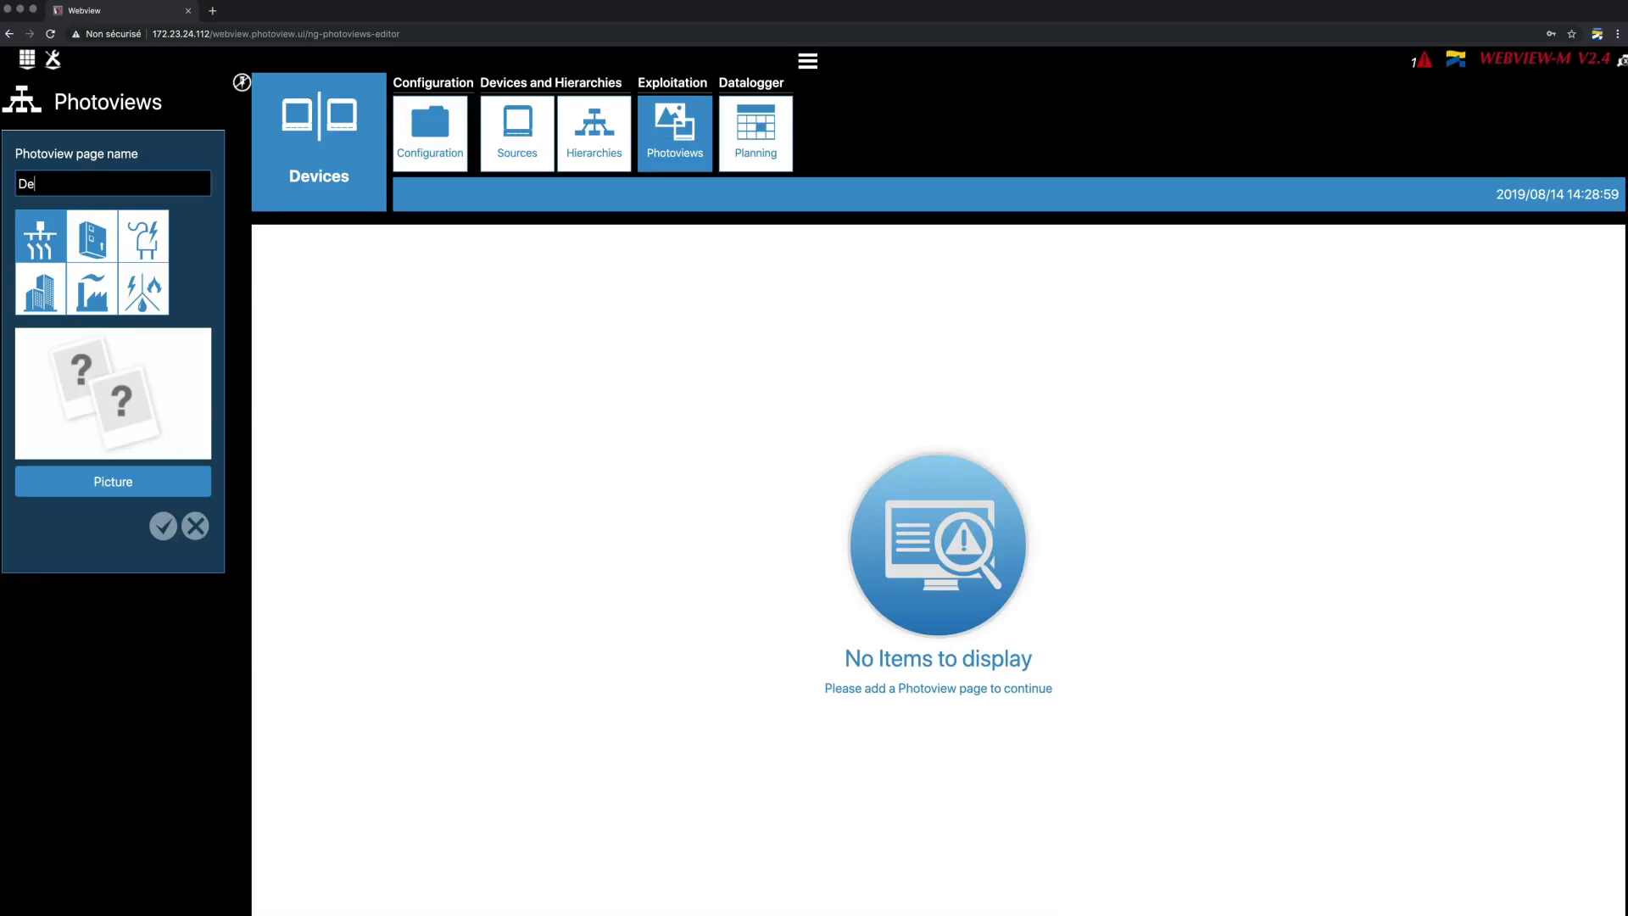
type("mo panel")
left_click(92, 236)
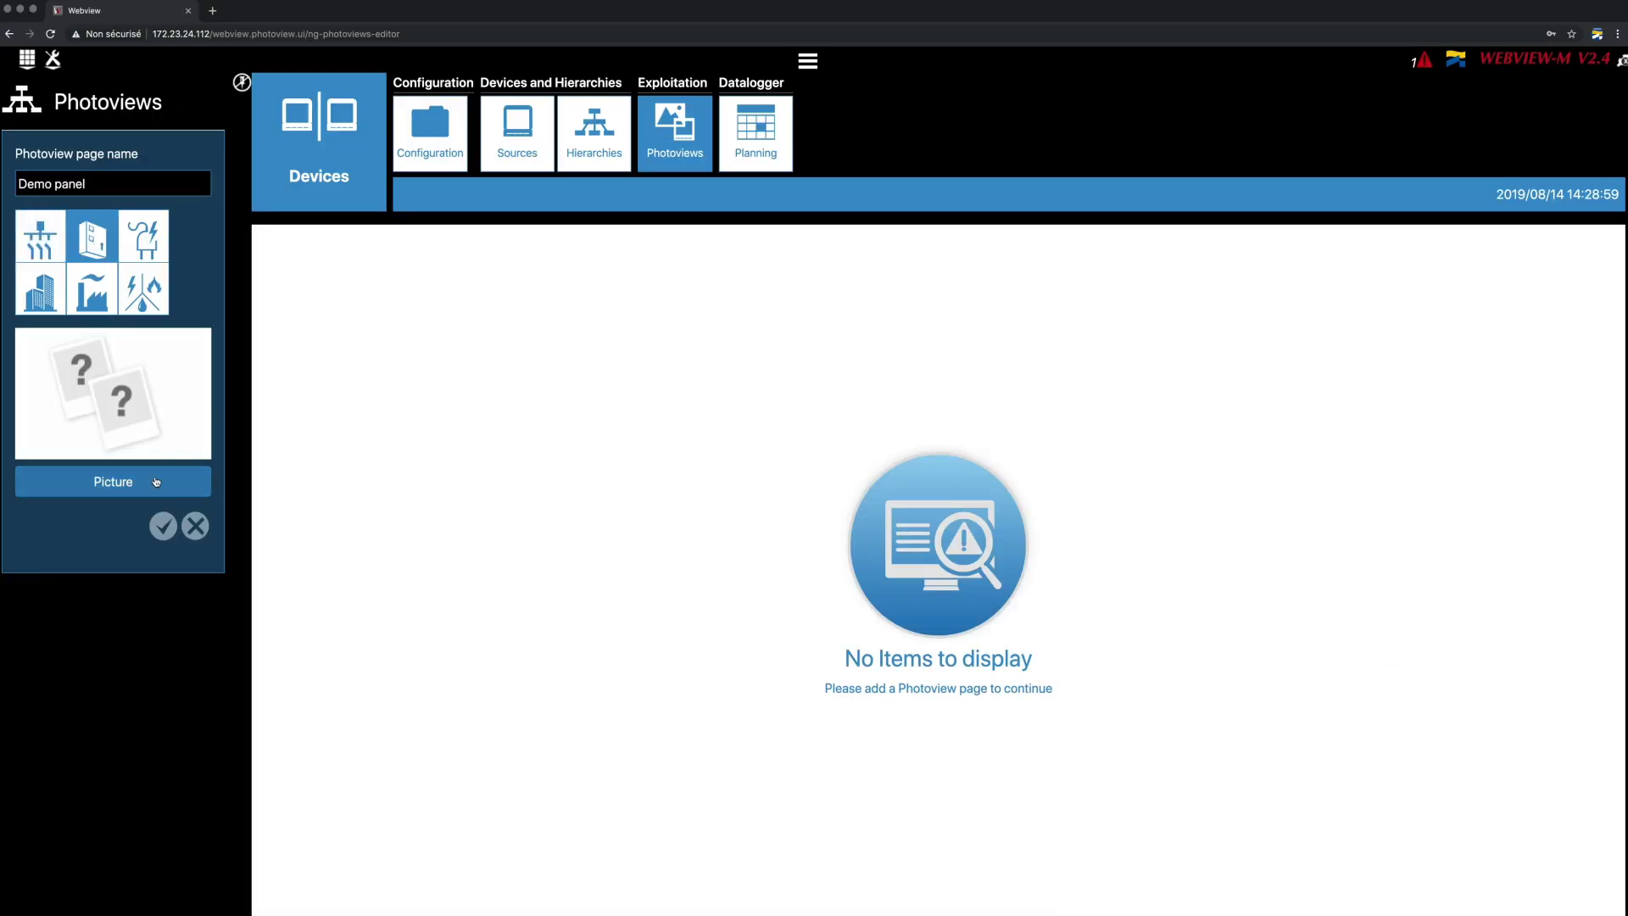
left_click(156, 481)
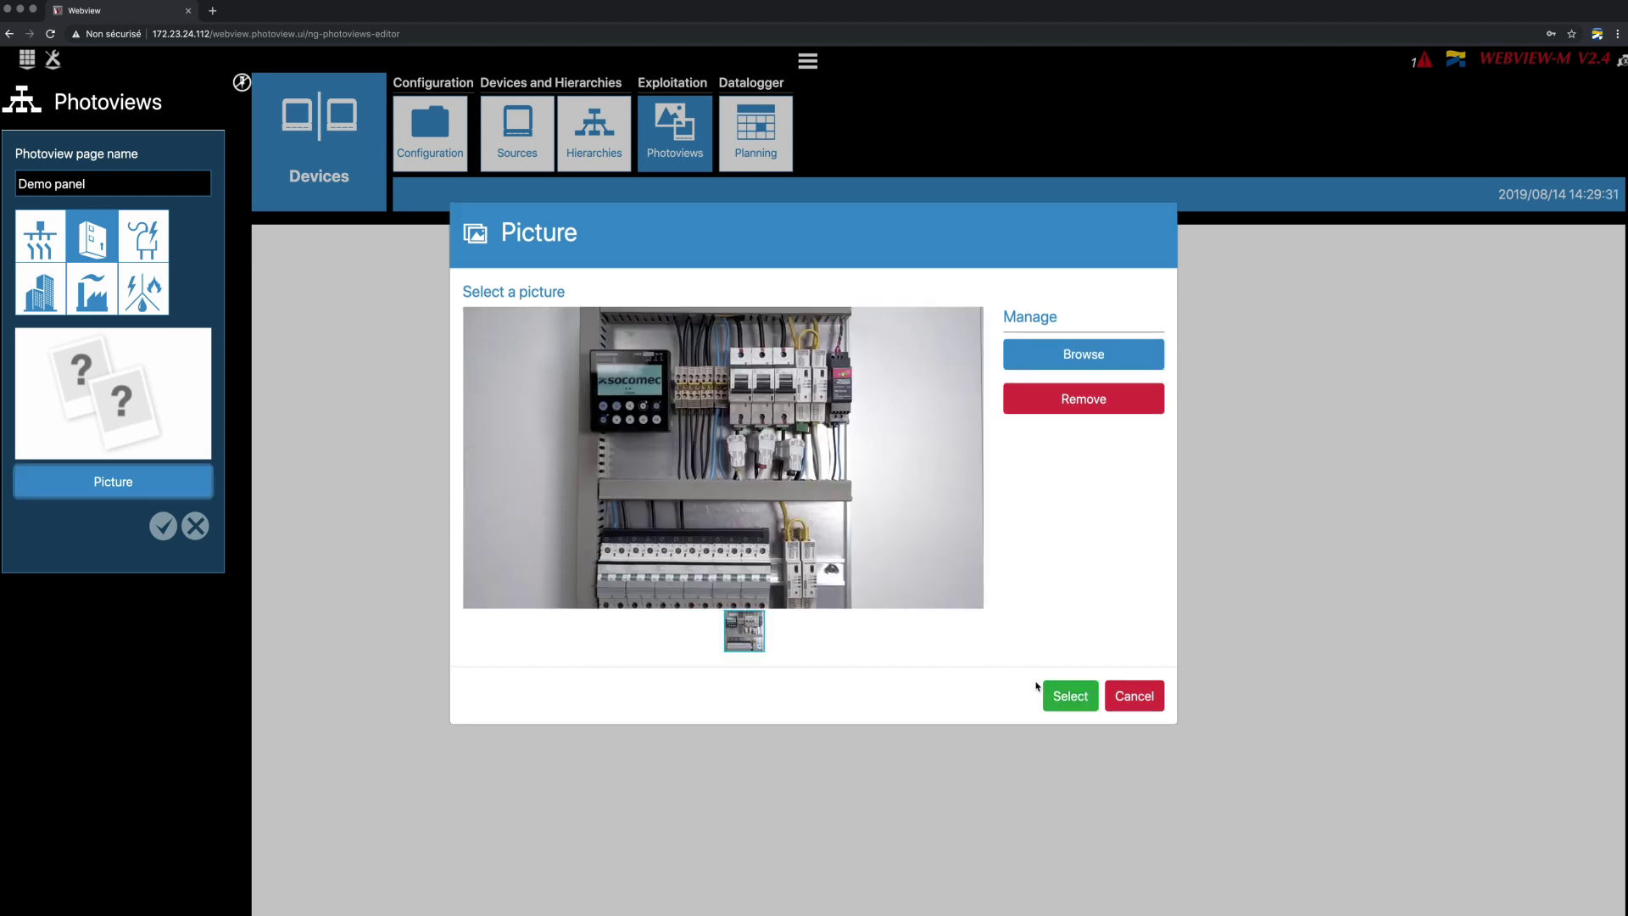
left_click(1067, 699)
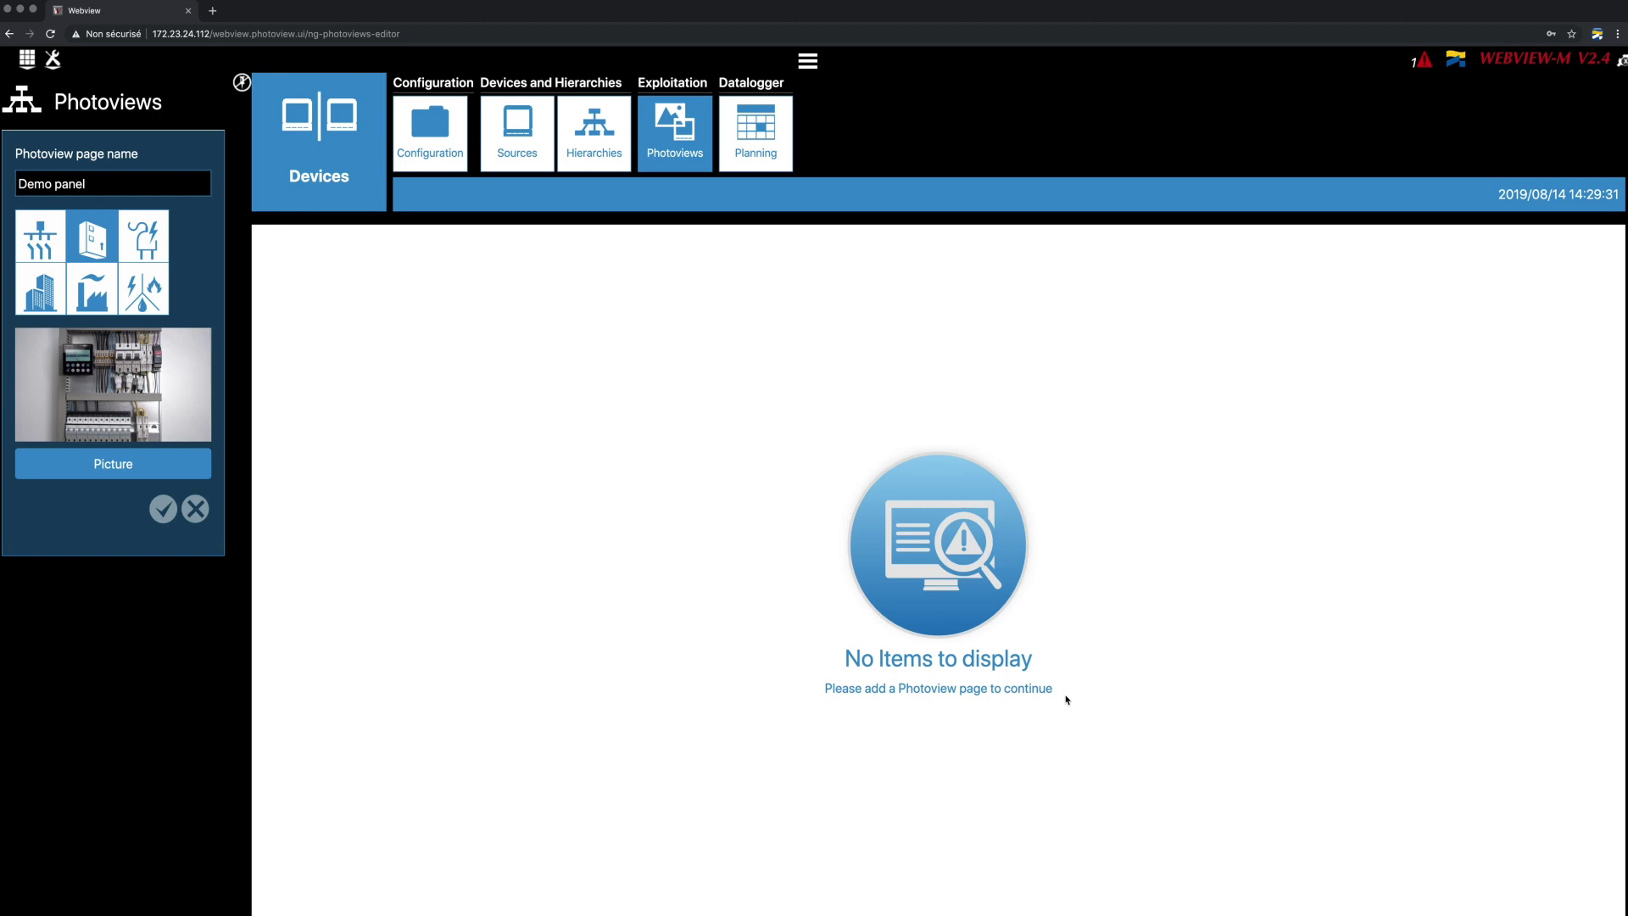
left_click(163, 509)
- Place a measure label on the photo showing the GENERAL circuit's measures
left_click_drag(52, 241, 1050, 451)
left_click(973, 437)
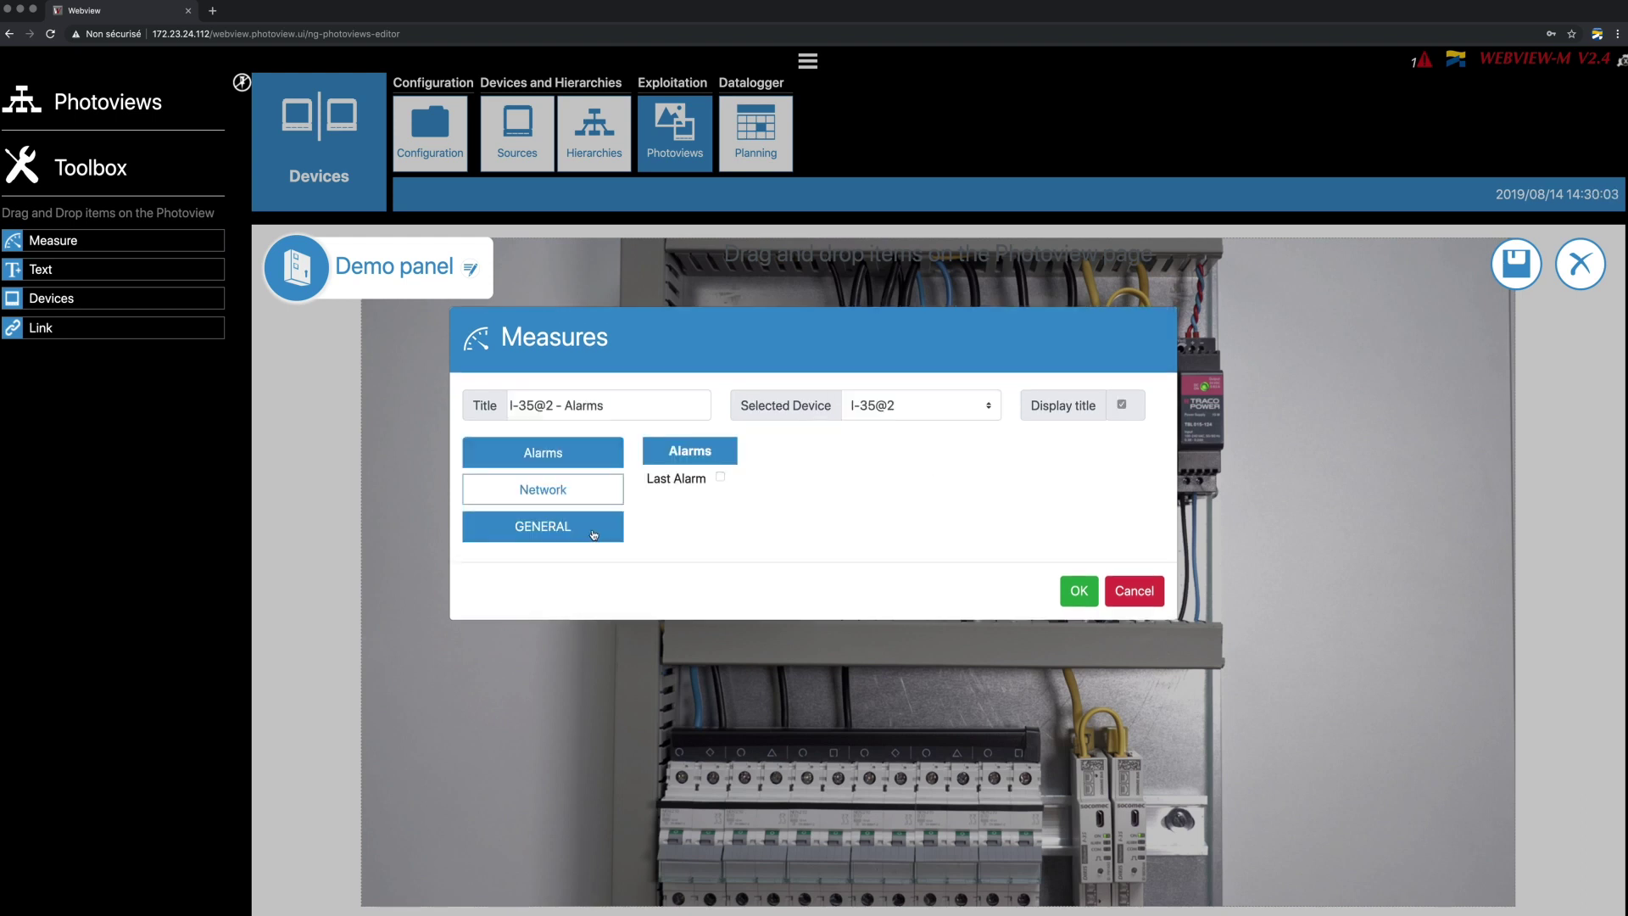
left_click(595, 530)
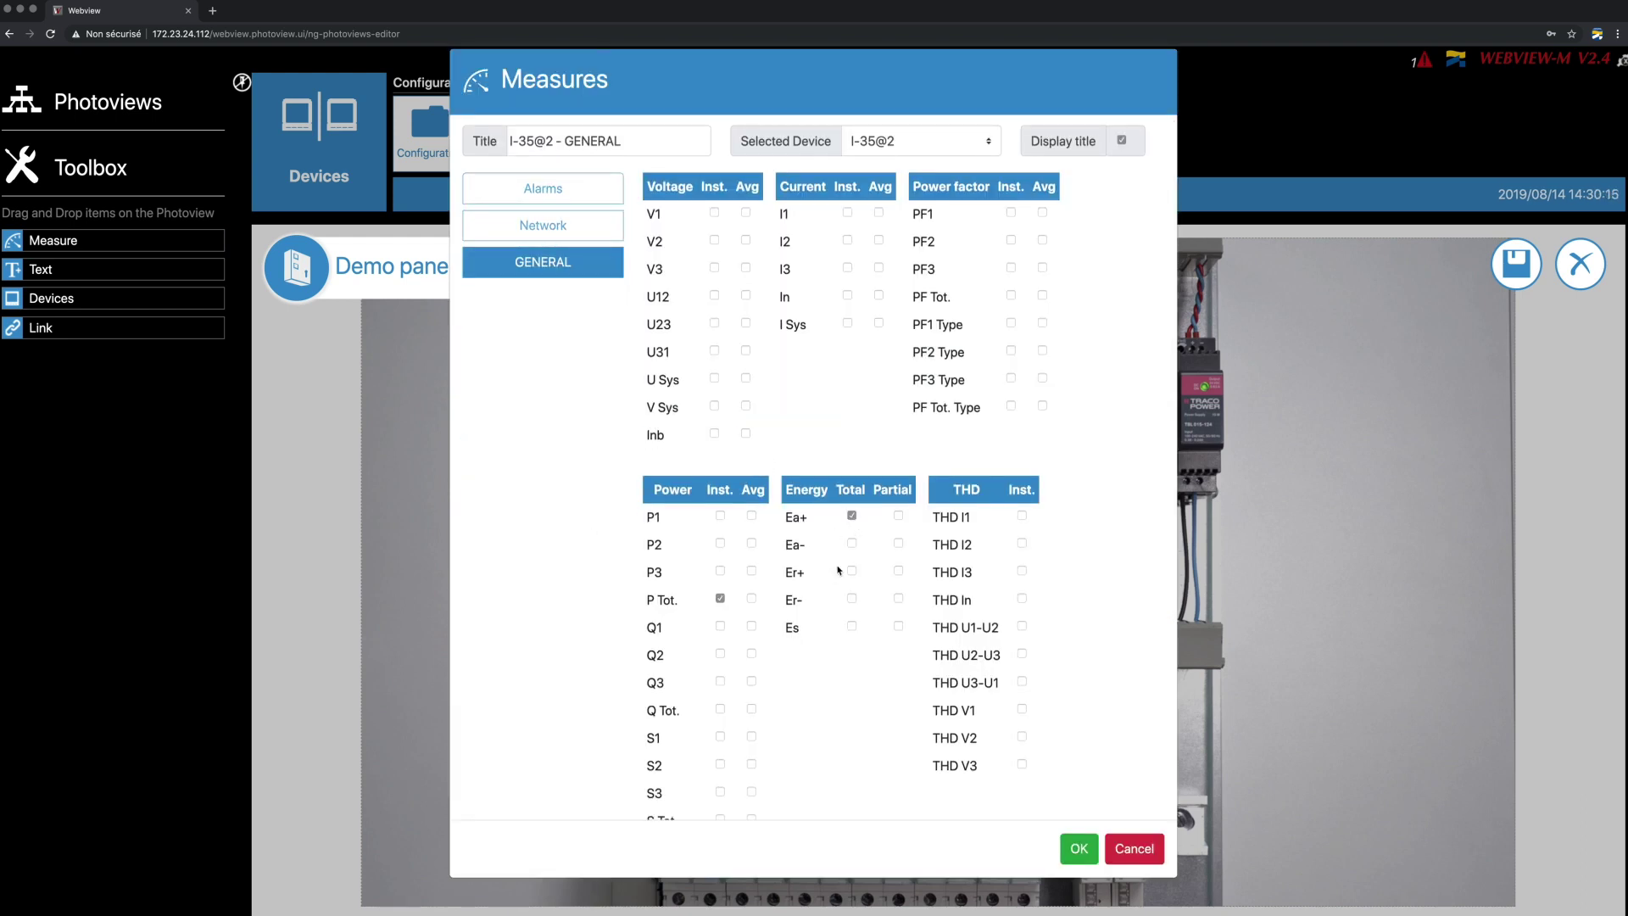
scroll(838, 570, "down", 5)
scroll(828, 625, "up", 5)
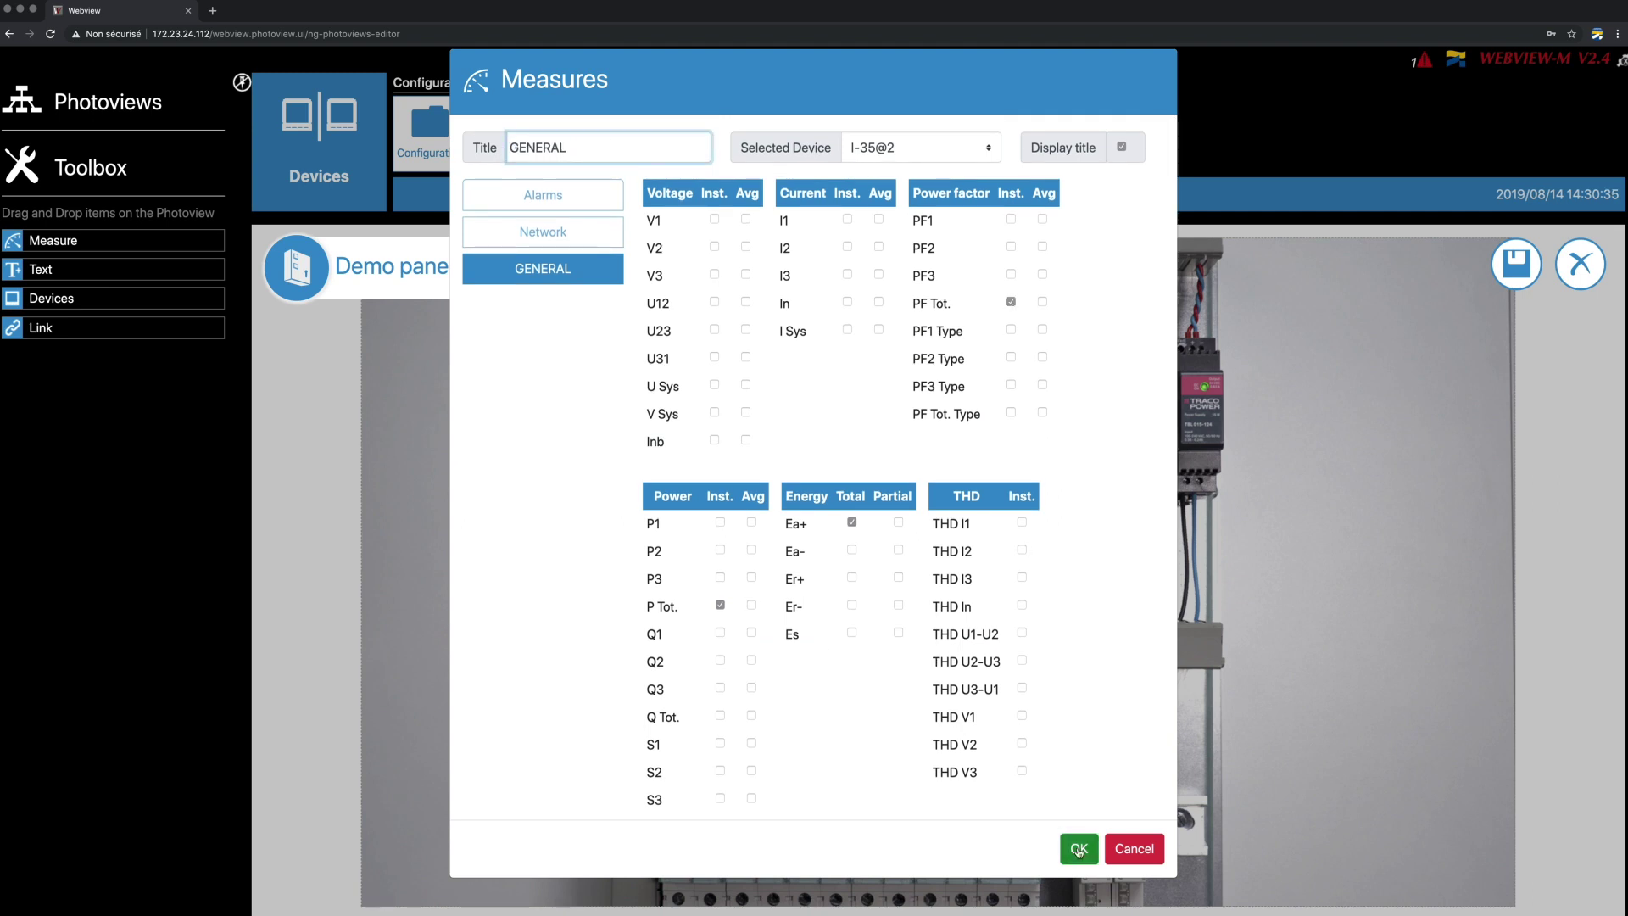
left_click(1078, 849)
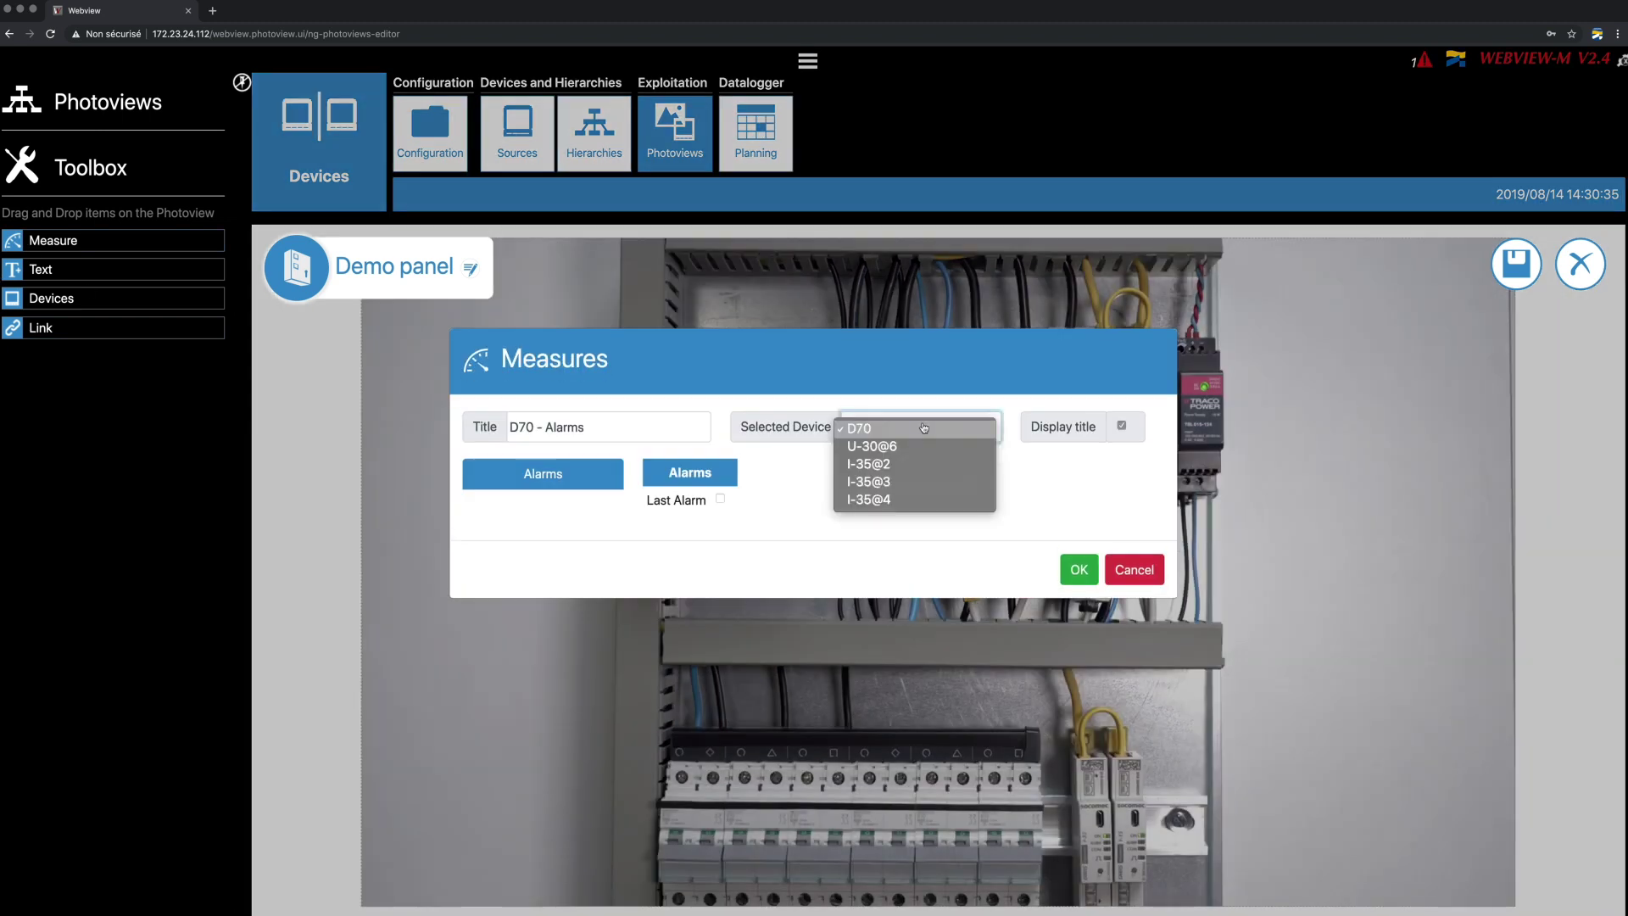
- Add measure labels for PC1 on I-35@3 and for PC2 with total Ea+ energy
left_click(903, 481)
left_click(534, 486)
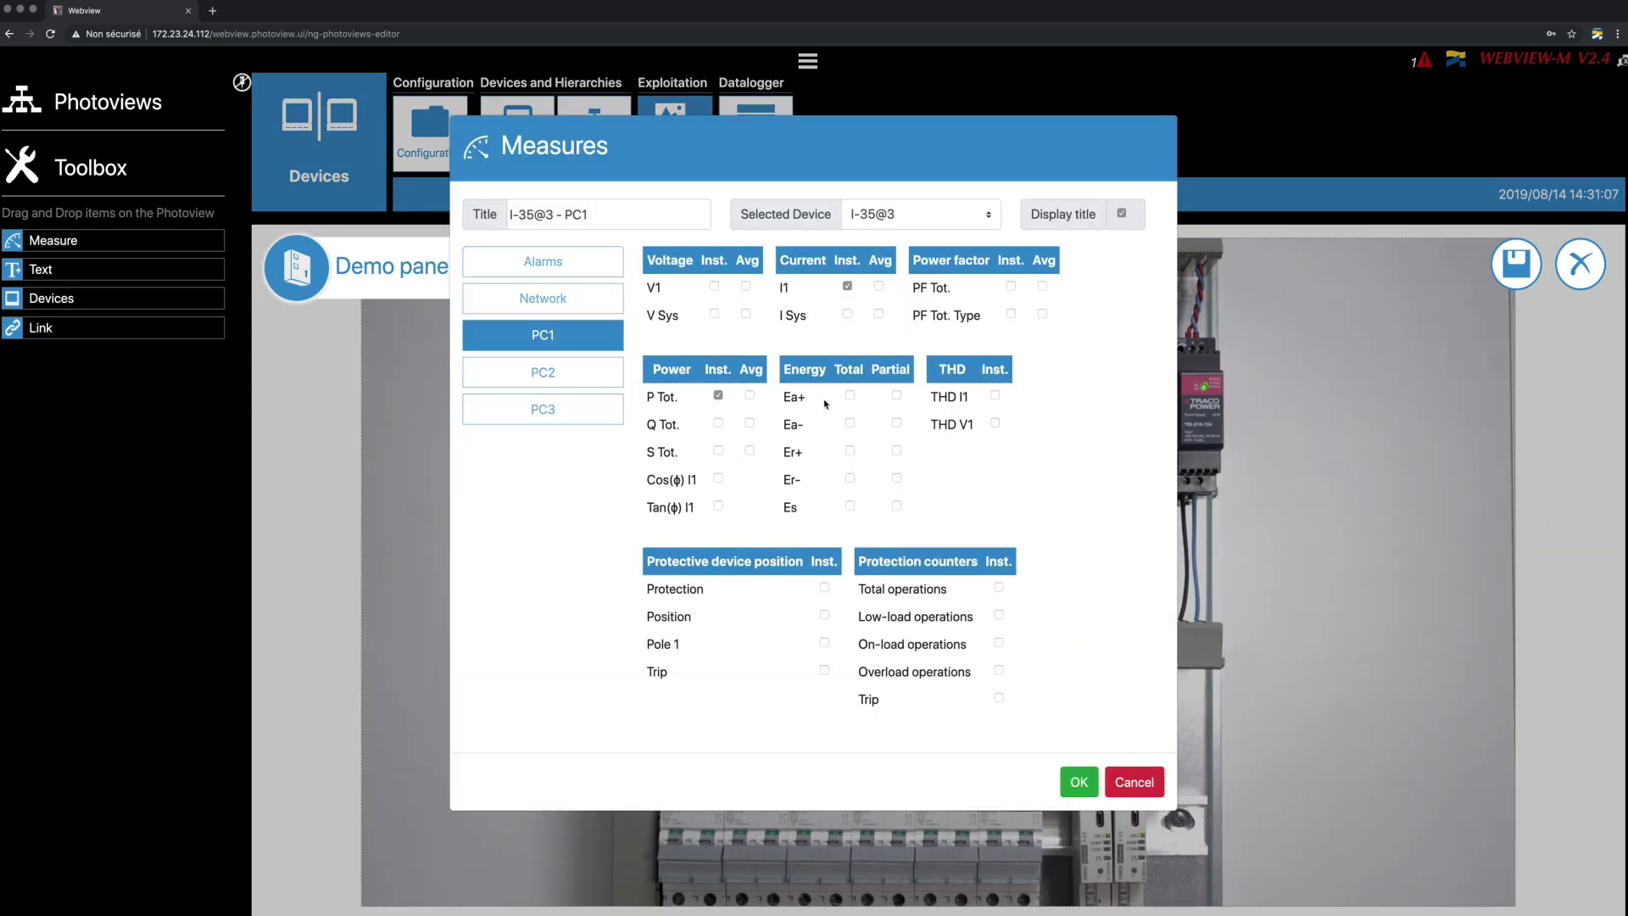
left_click(1078, 782)
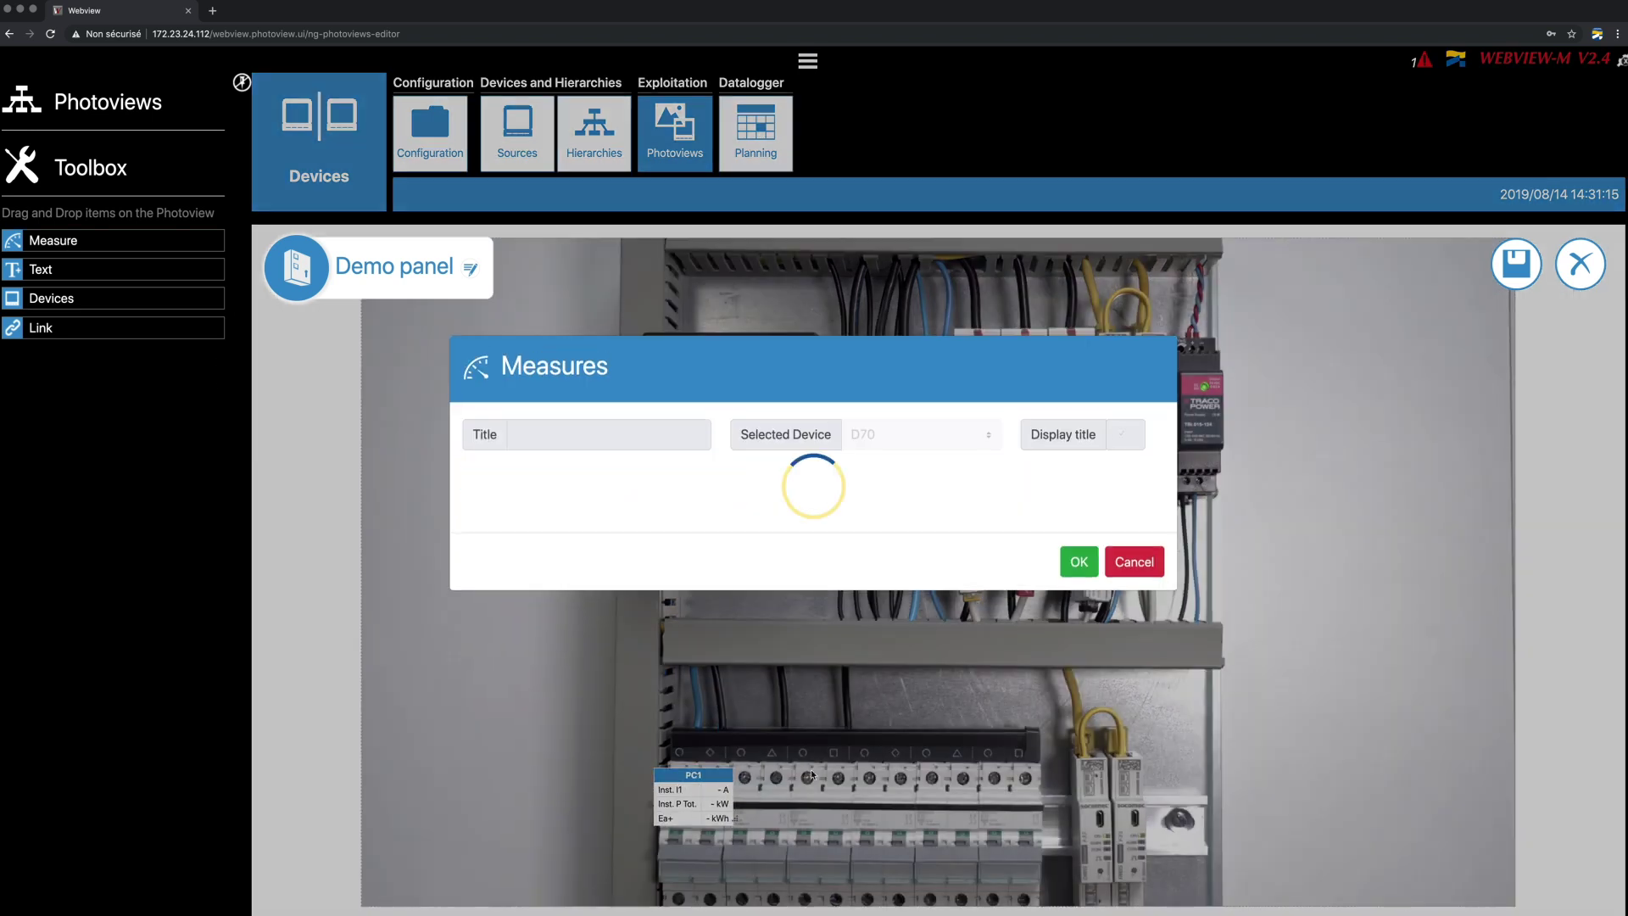
left_click(920, 465)
left_click(542, 527)
left_click(850, 395)
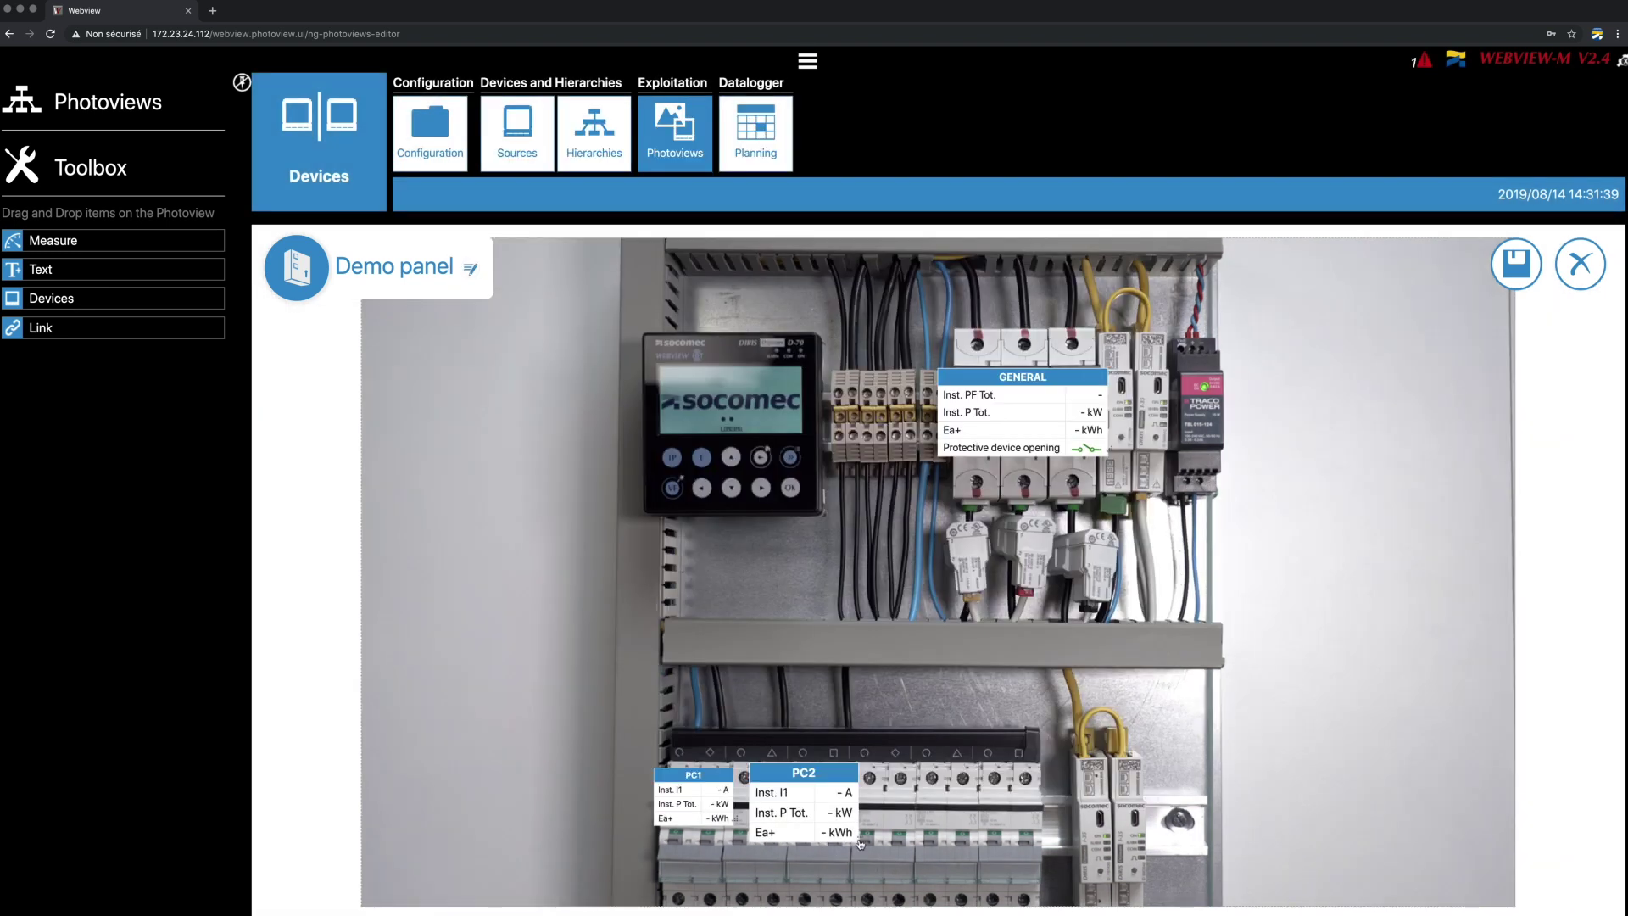
- Place another measure label and select device I-35@3, circuit PC3
left_click_drag(51, 240, 874, 777)
left_click(920, 368)
left_click(864, 432)
left_click(582, 553)
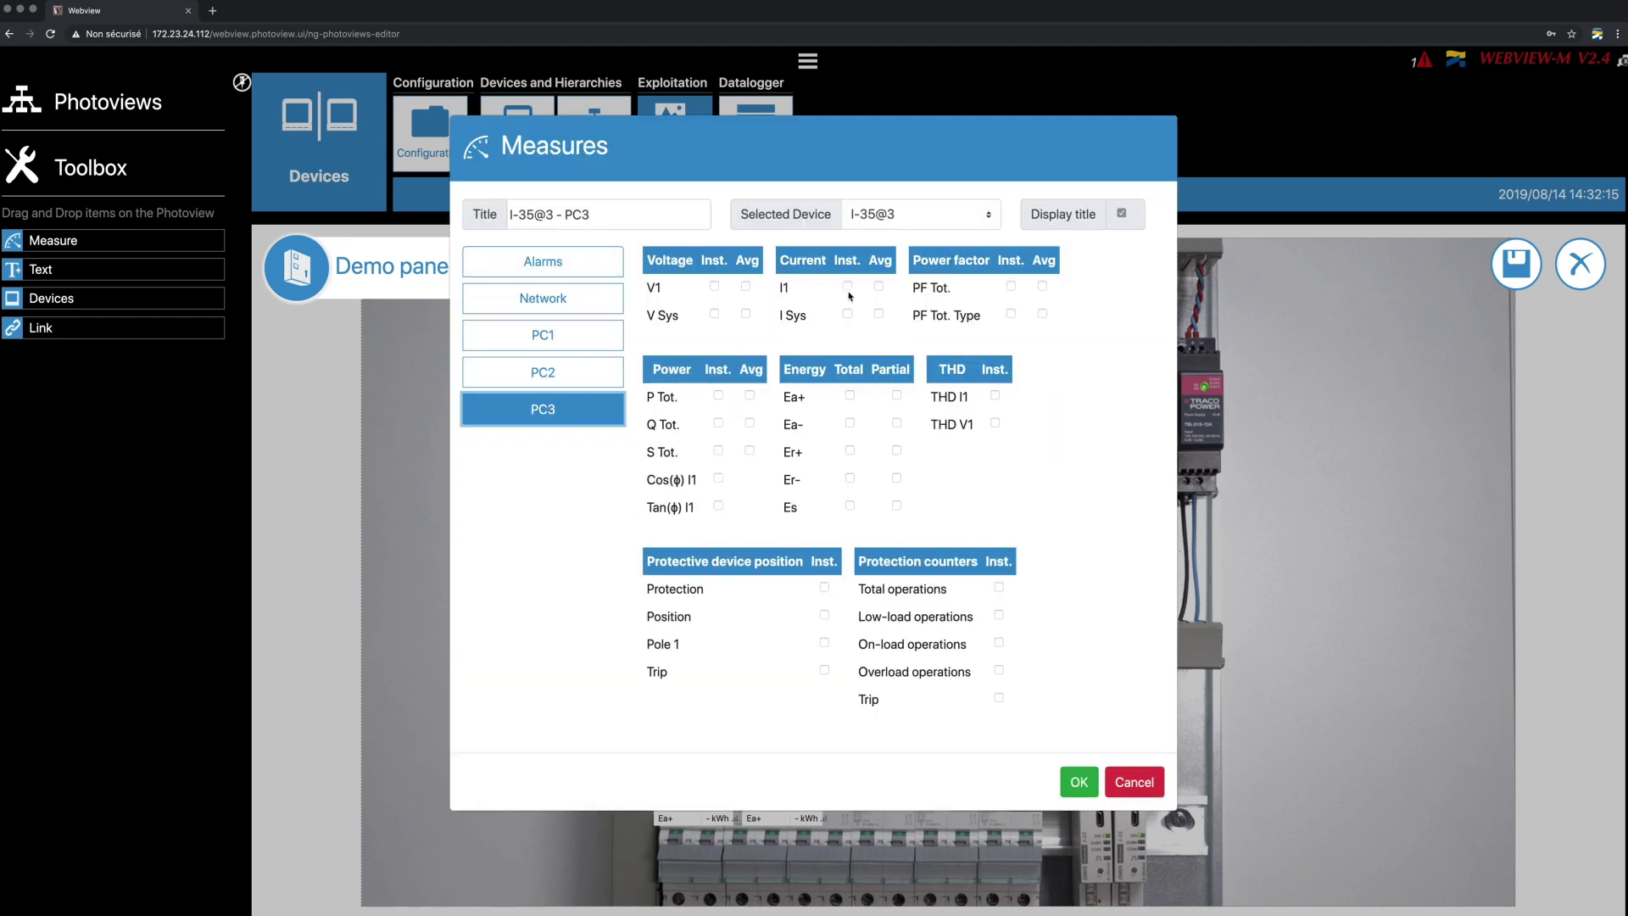